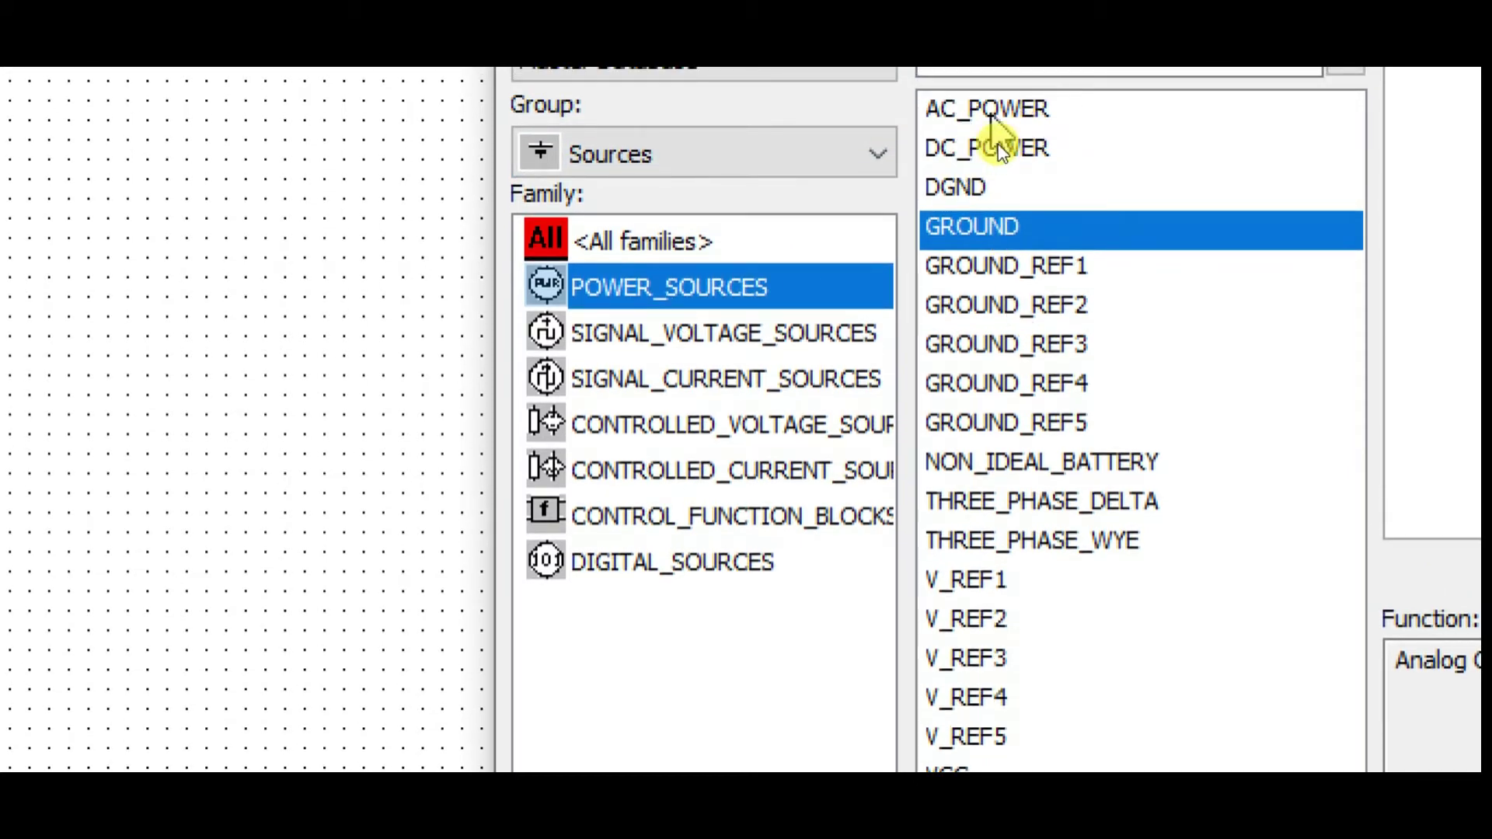
Step: Place an AC_VOLTAGE source from the SIGNAL_VOLTAGE_SOURCES family on the left part of the schematic sheet
{"action": "left_click", "coordinate": [981, 115]}
{"action": "left_click", "coordinate": [719, 366]}
{"action": "left_click", "coordinate": [723, 332]}
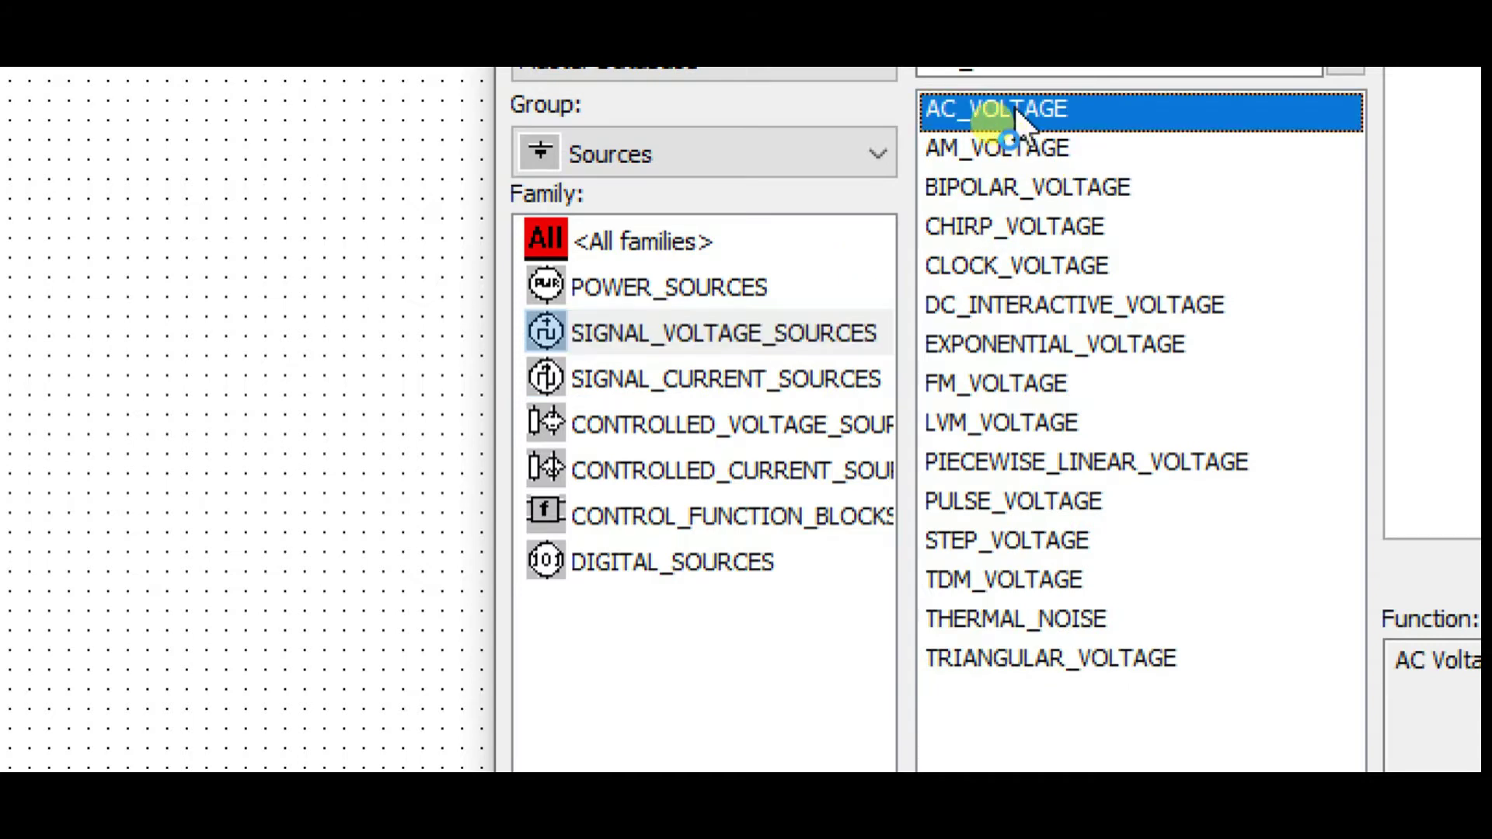
{"action": "double_click", "coordinate": [1015, 109]}
{"action": "left_click", "coordinate": [241, 579]}
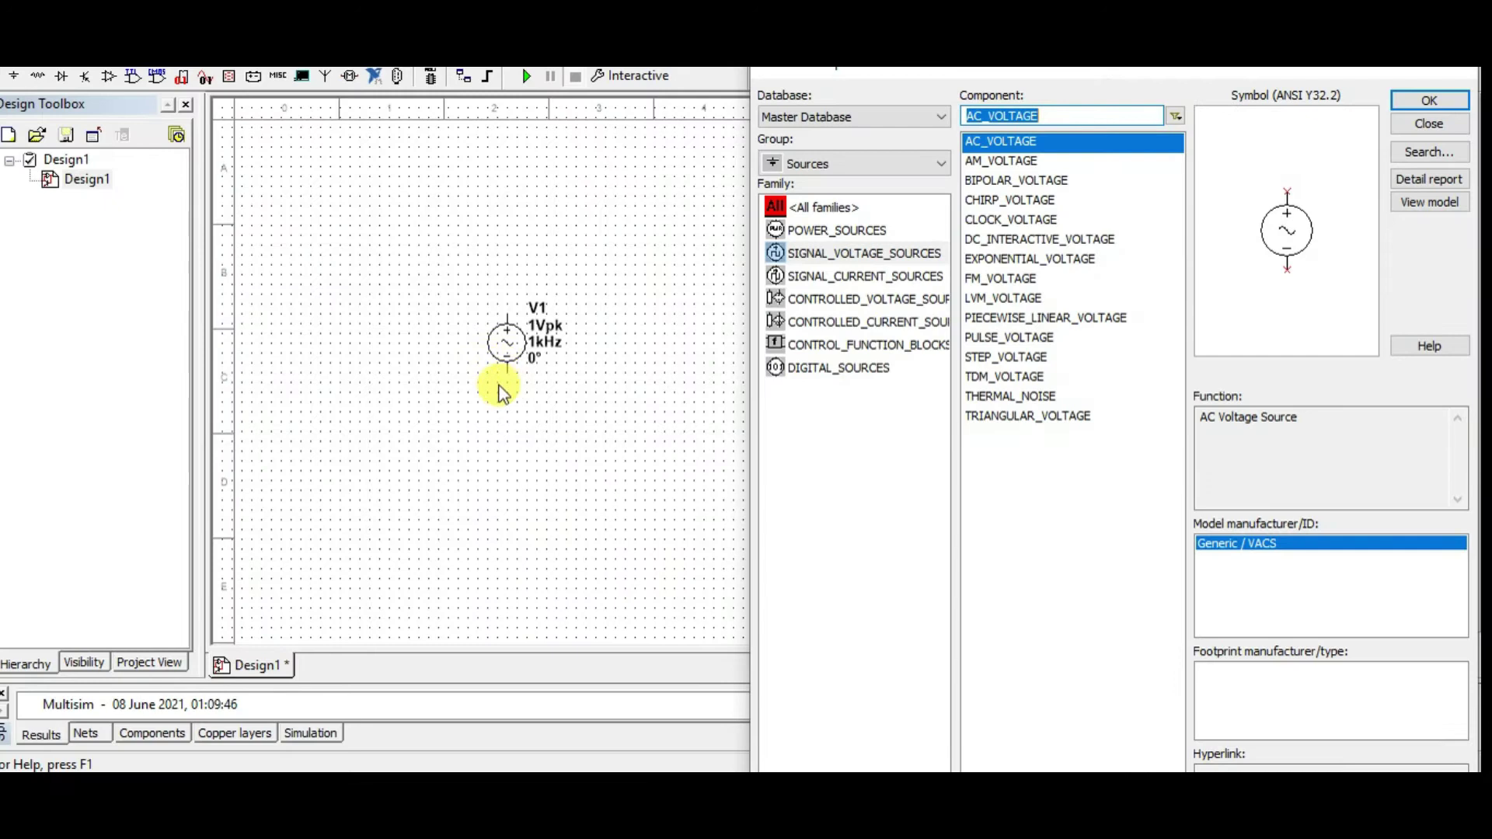
{"action": "left_click_drag", "start_coordinate": [505, 351], "coordinate": [416, 399]}
Step: Widen the component selection from the Sources group to all groups
{"action": "left_click", "coordinate": [893, 171]}
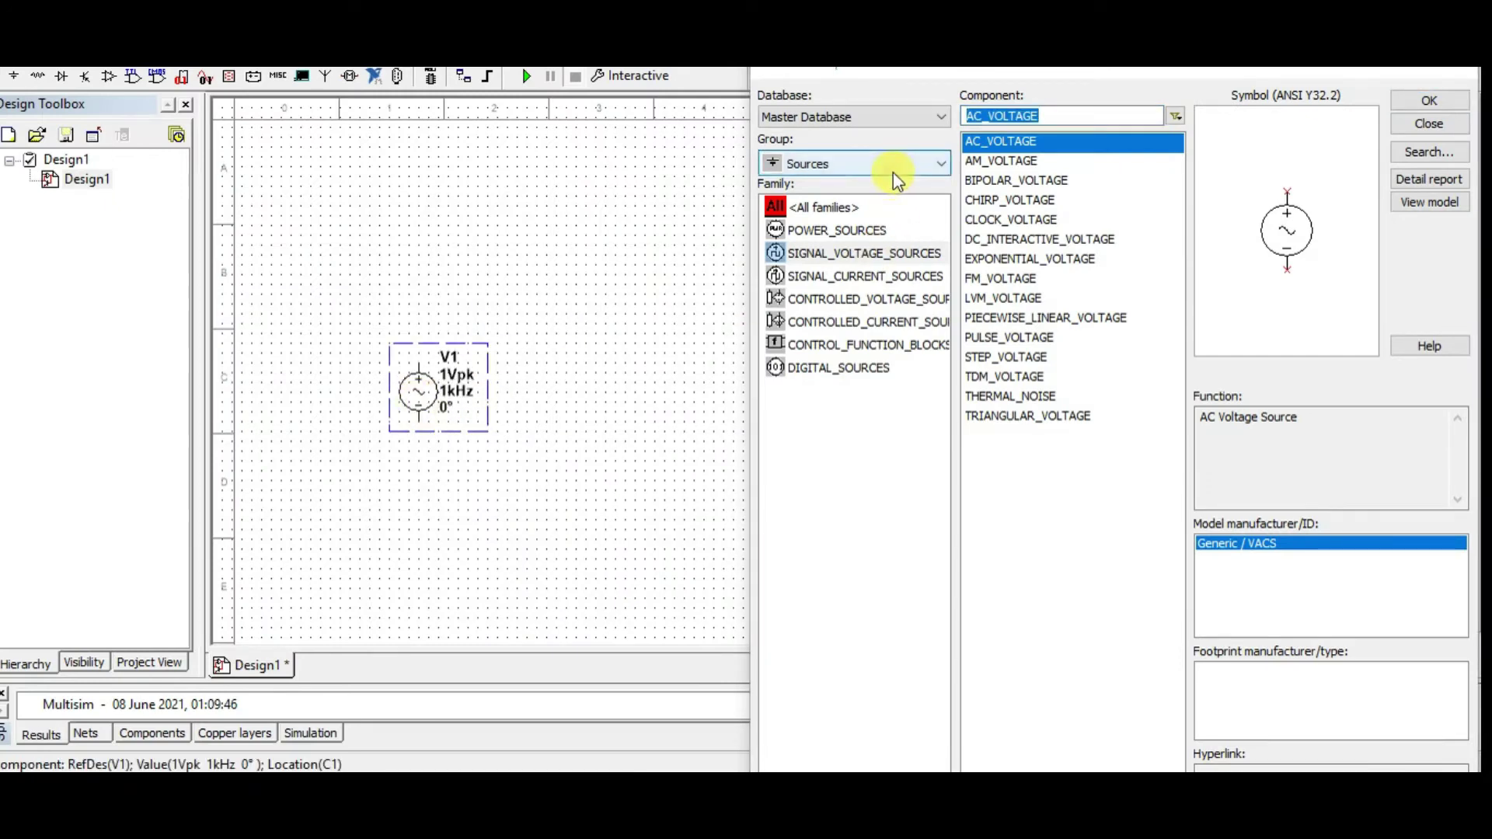
{"action": "left_click", "coordinate": [894, 173]}
{"action": "left_click", "coordinate": [893, 168]}
{"action": "left_click", "coordinate": [883, 189]}
{"action": "type", "text": "1n4007"}
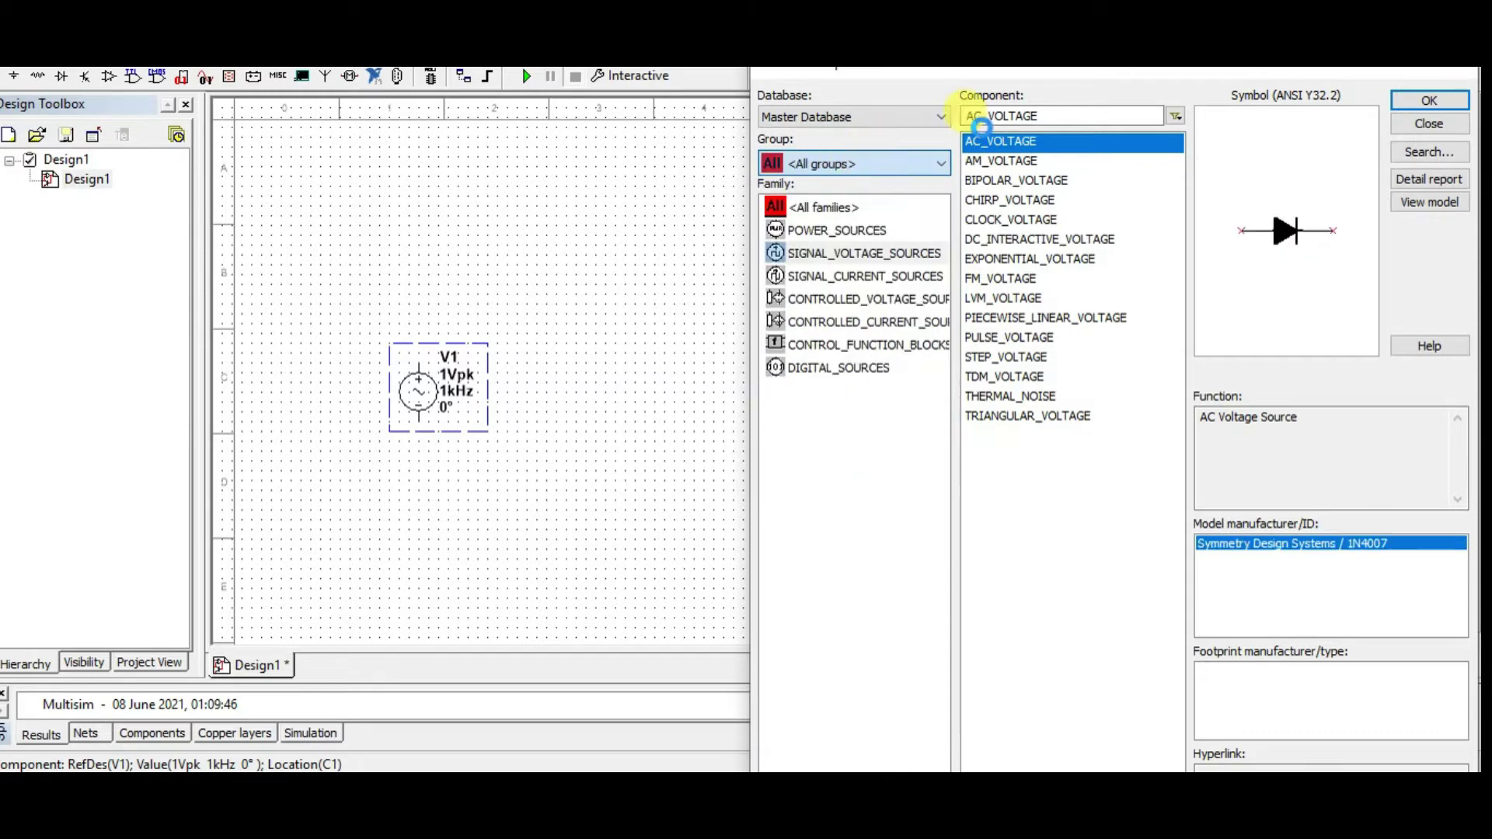
{"action": "double_click", "coordinate": [1030, 113]}
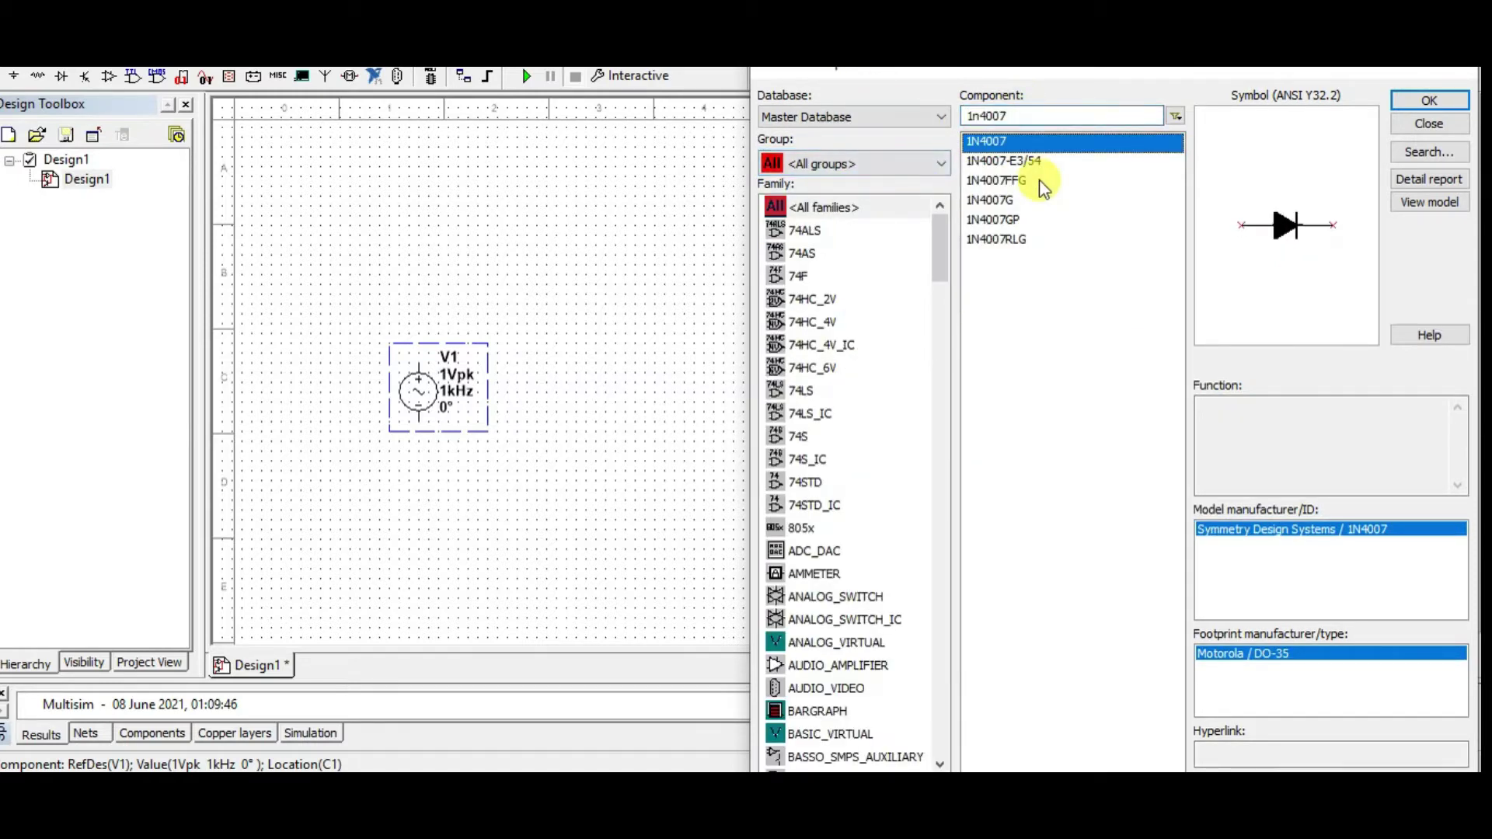
{"action": "left_click", "coordinate": [1046, 186]}
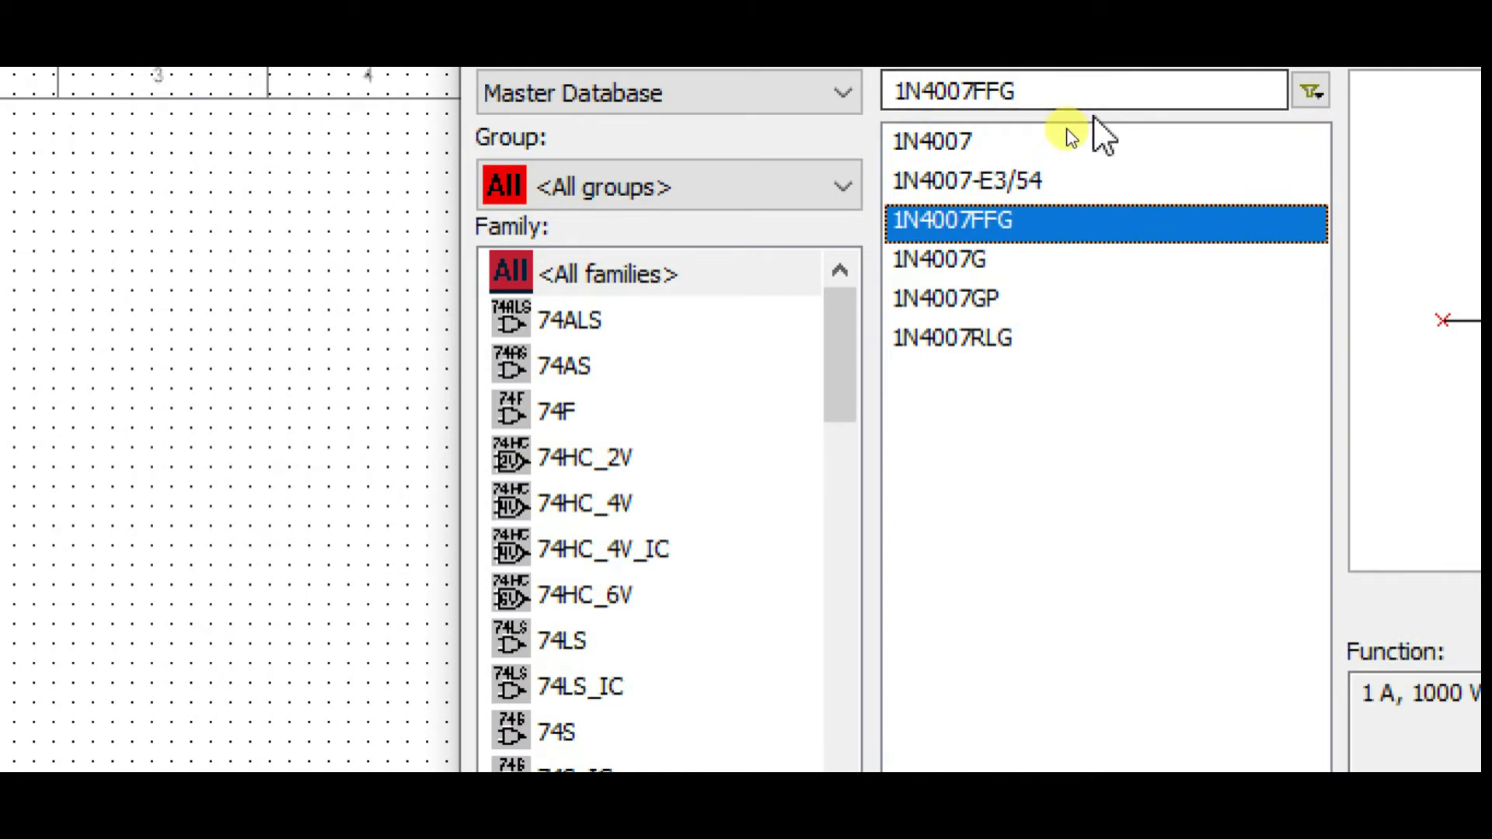
Step: Search the components for TRANSFO and place a TRANSFORMER_RATED to the right of source V1
{"action": "double_click", "coordinate": [1094, 99]}
{"action": "type", "text": "TR"}
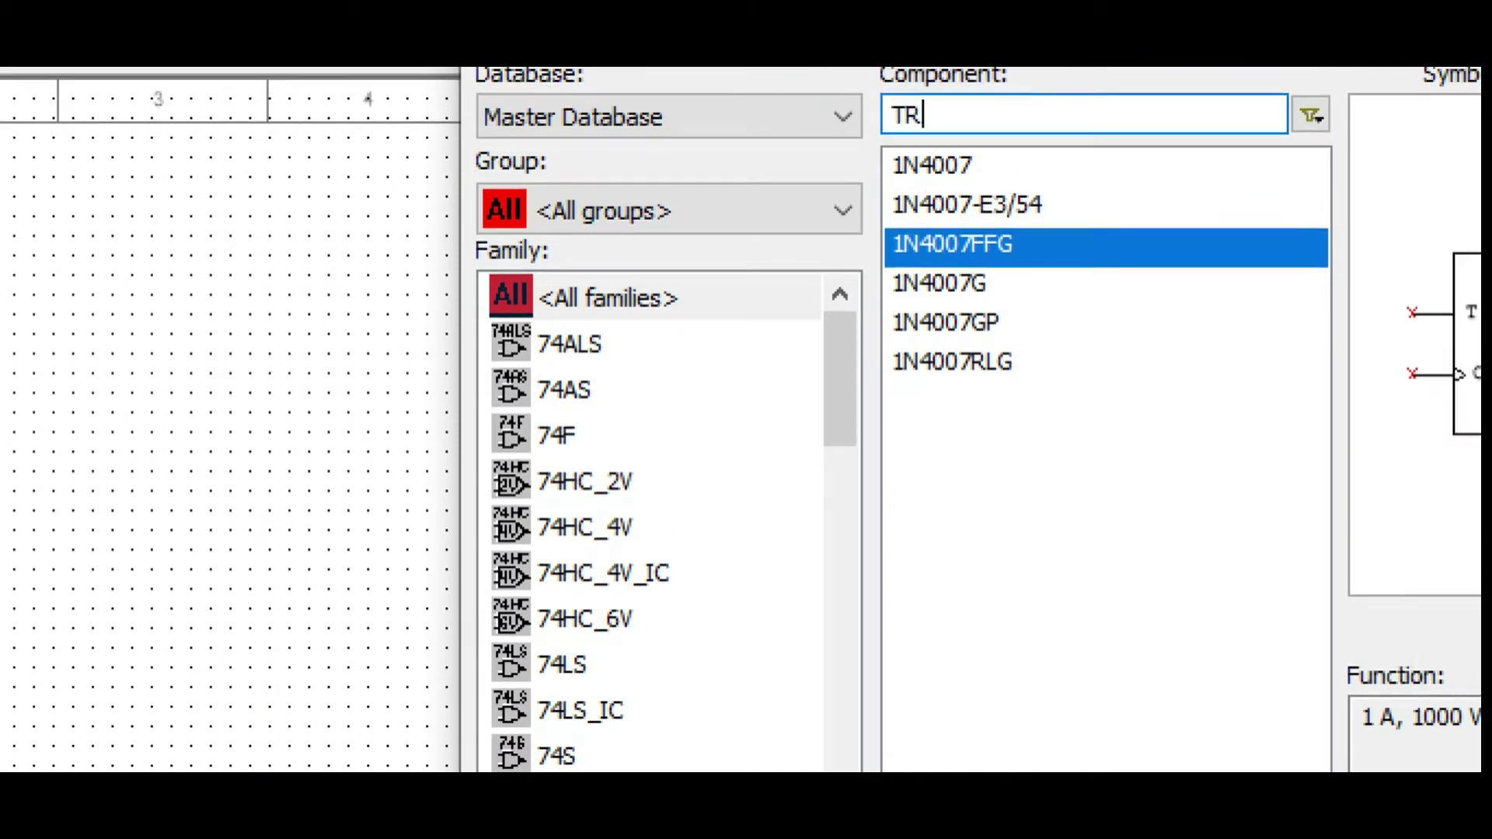
{"action": "type", "text": "ANSFR"}
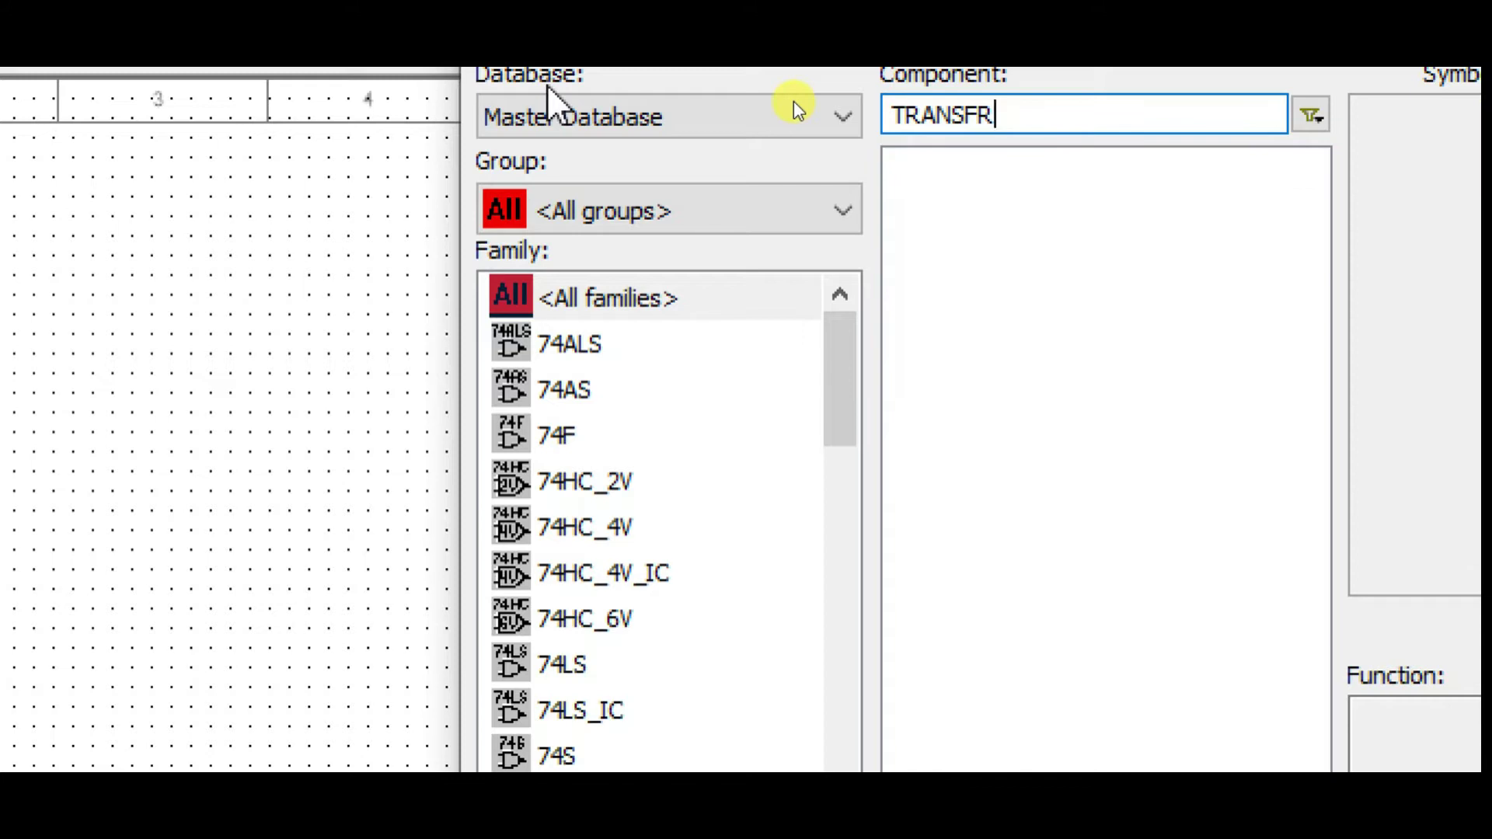
{"action": "key", "text": "BackSpace"}
{"action": "type", "text": "O"}
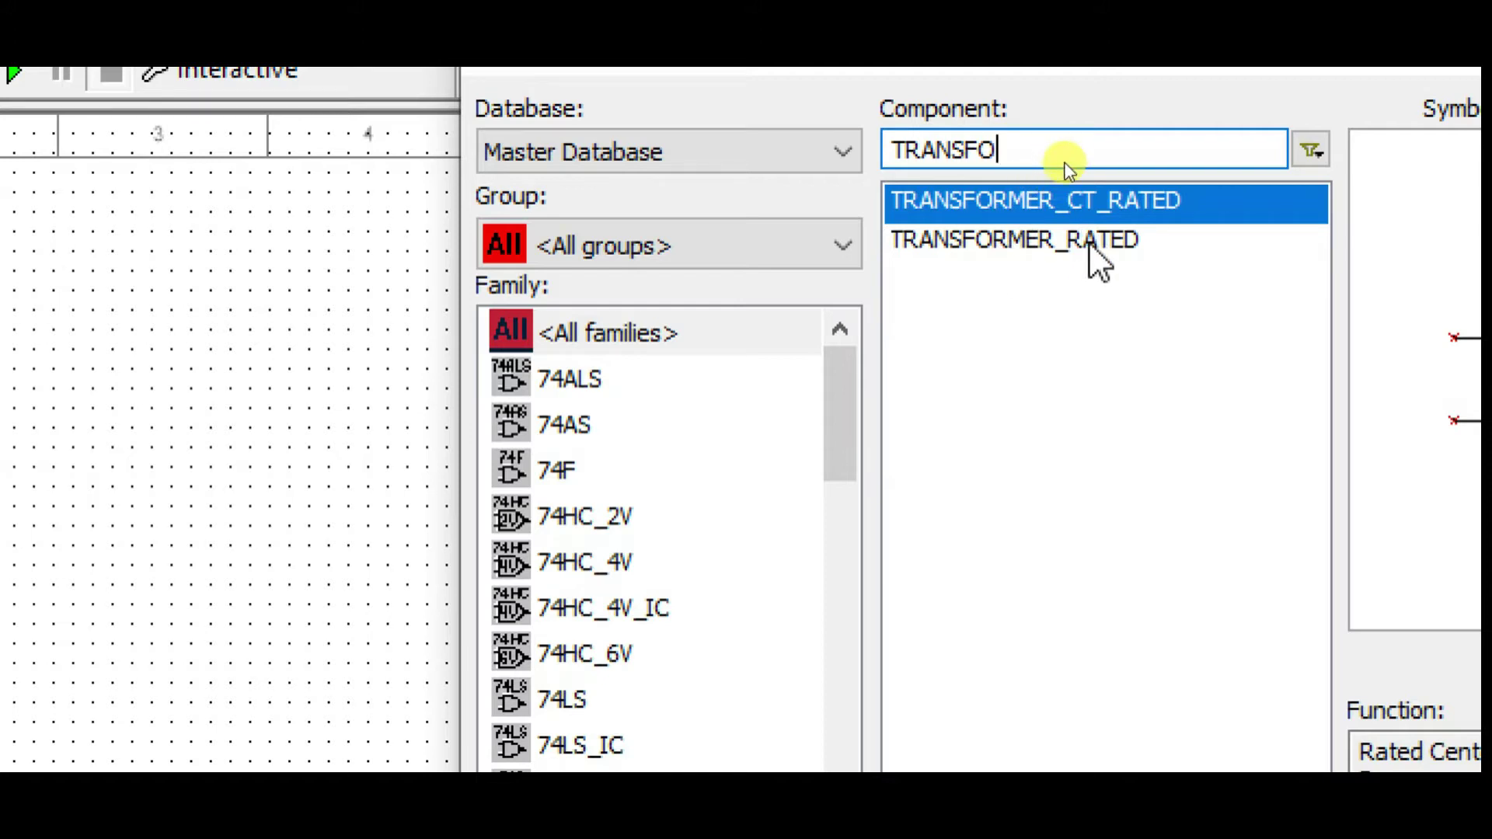
{"action": "double_click", "coordinate": [1042, 241]}
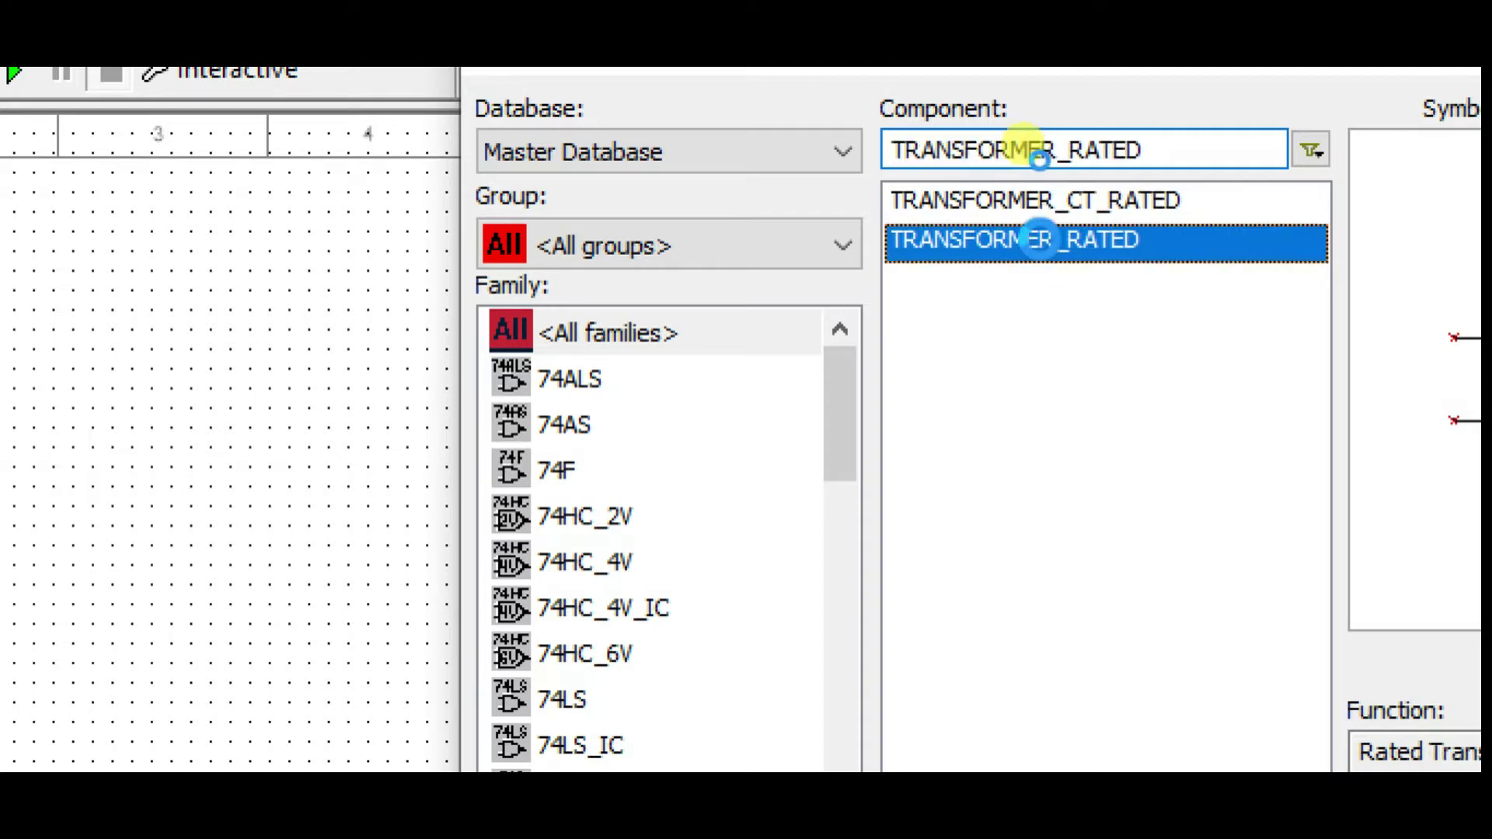
{"action": "left_click", "coordinate": [360, 715]}
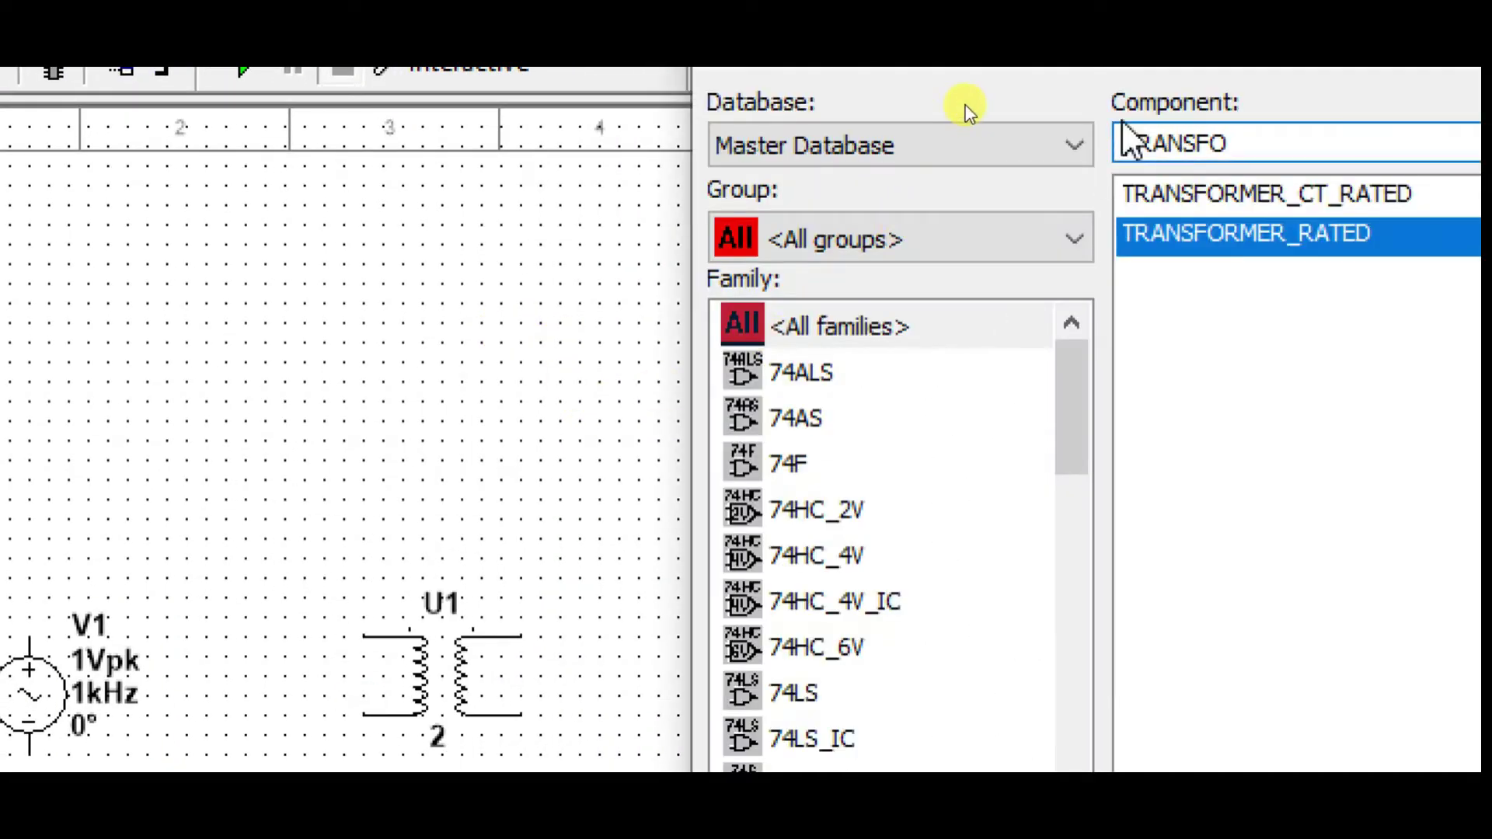
Step: Search all component groups for 1N4007 and place the 1N4007 diode above and to the right of transformer U1
{"action": "left_click", "coordinate": [992, 241]}
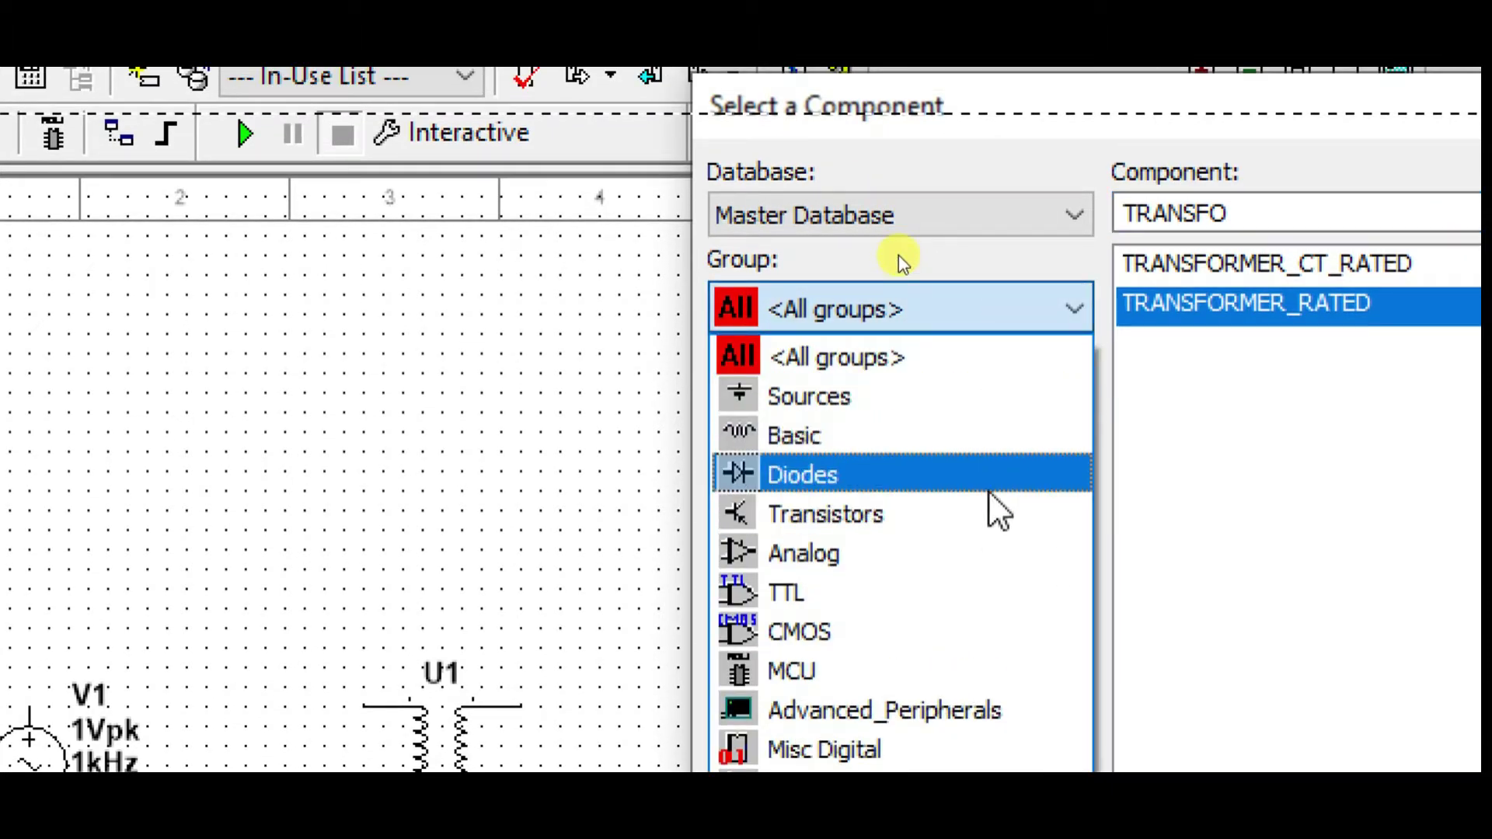
{"action": "left_click", "coordinate": [999, 359]}
{"action": "left_click", "coordinate": [1230, 213]}
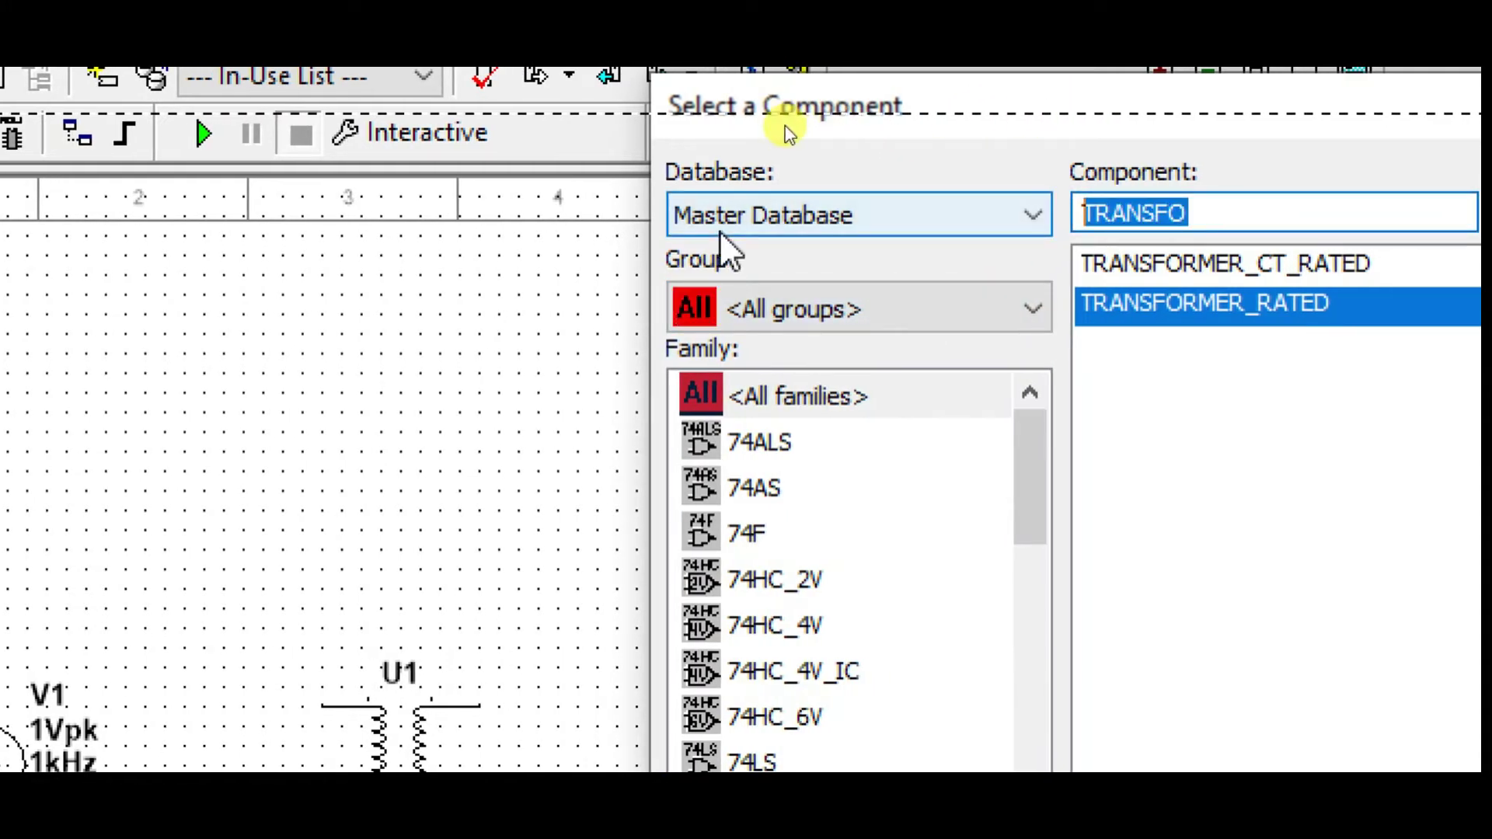
{"action": "type", "text": "1N4007"}
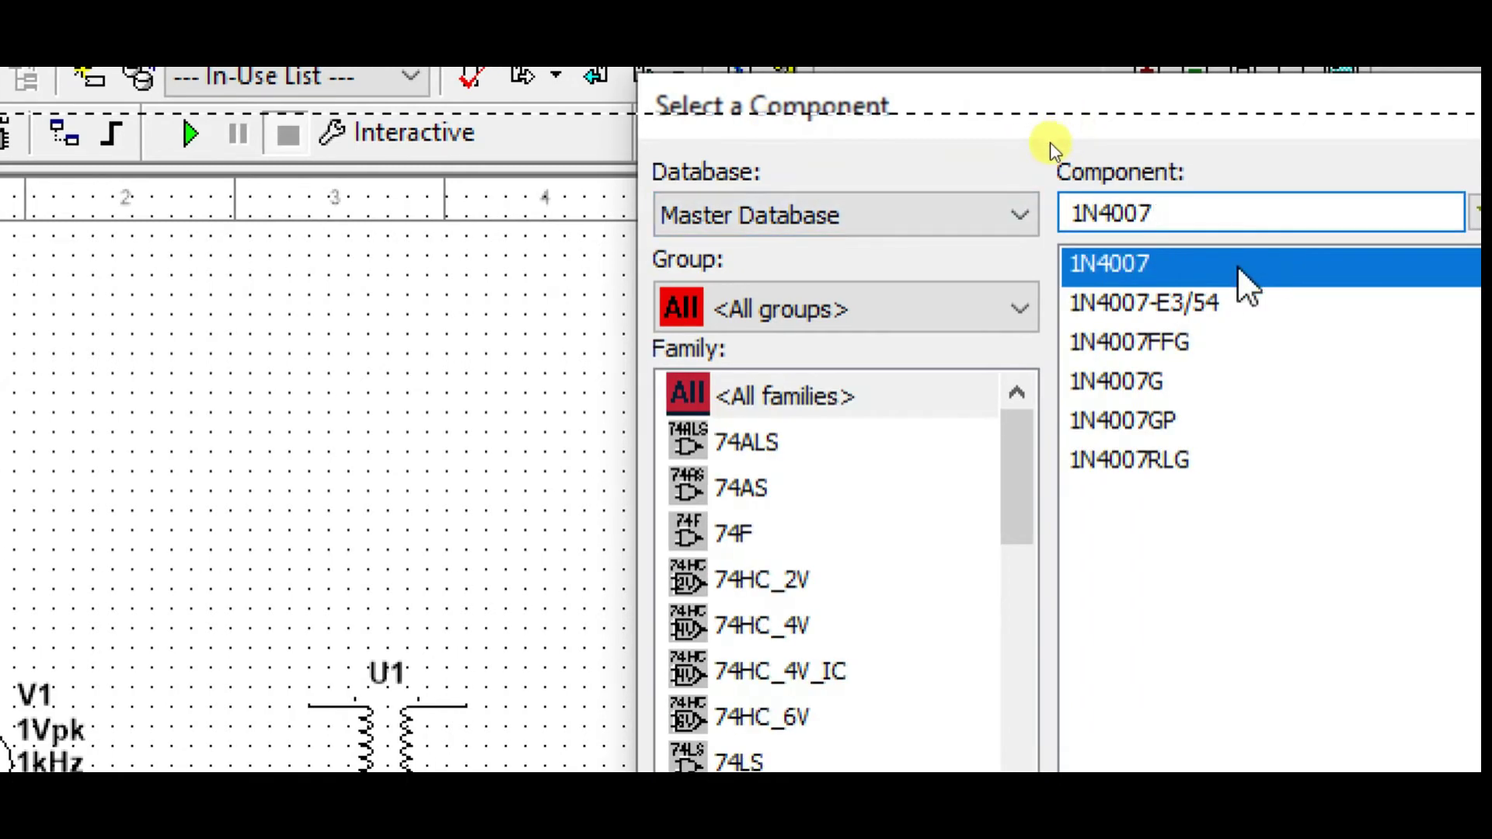
{"action": "double_click", "coordinate": [1256, 269]}
{"action": "left_click", "coordinate": [600, 541]}
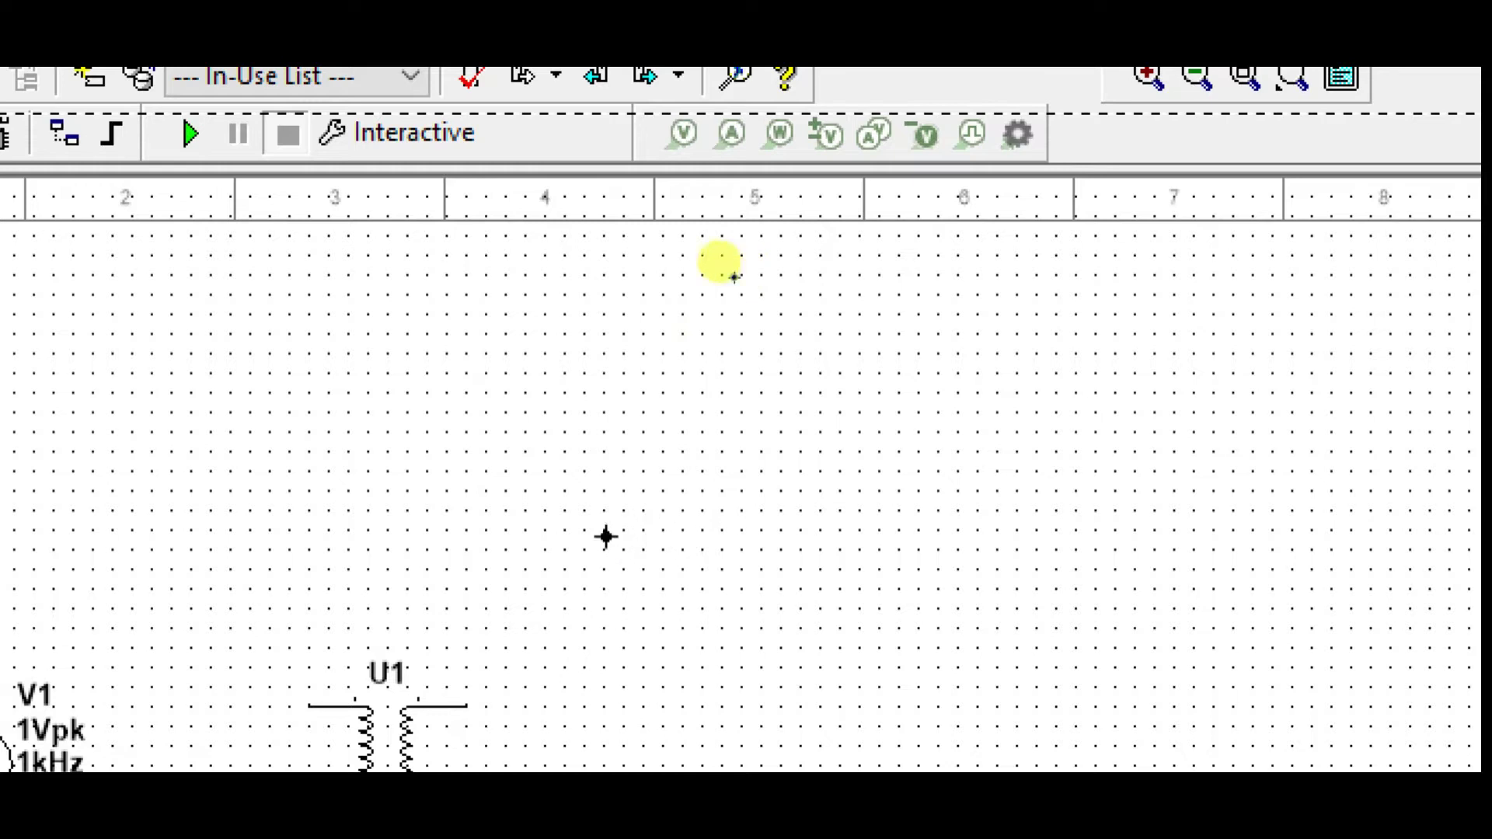
Step: Place a GROUND from the POWER_SOURCES family of the Sources group below diode D1
{"action": "left_click", "coordinate": [850, 303]}
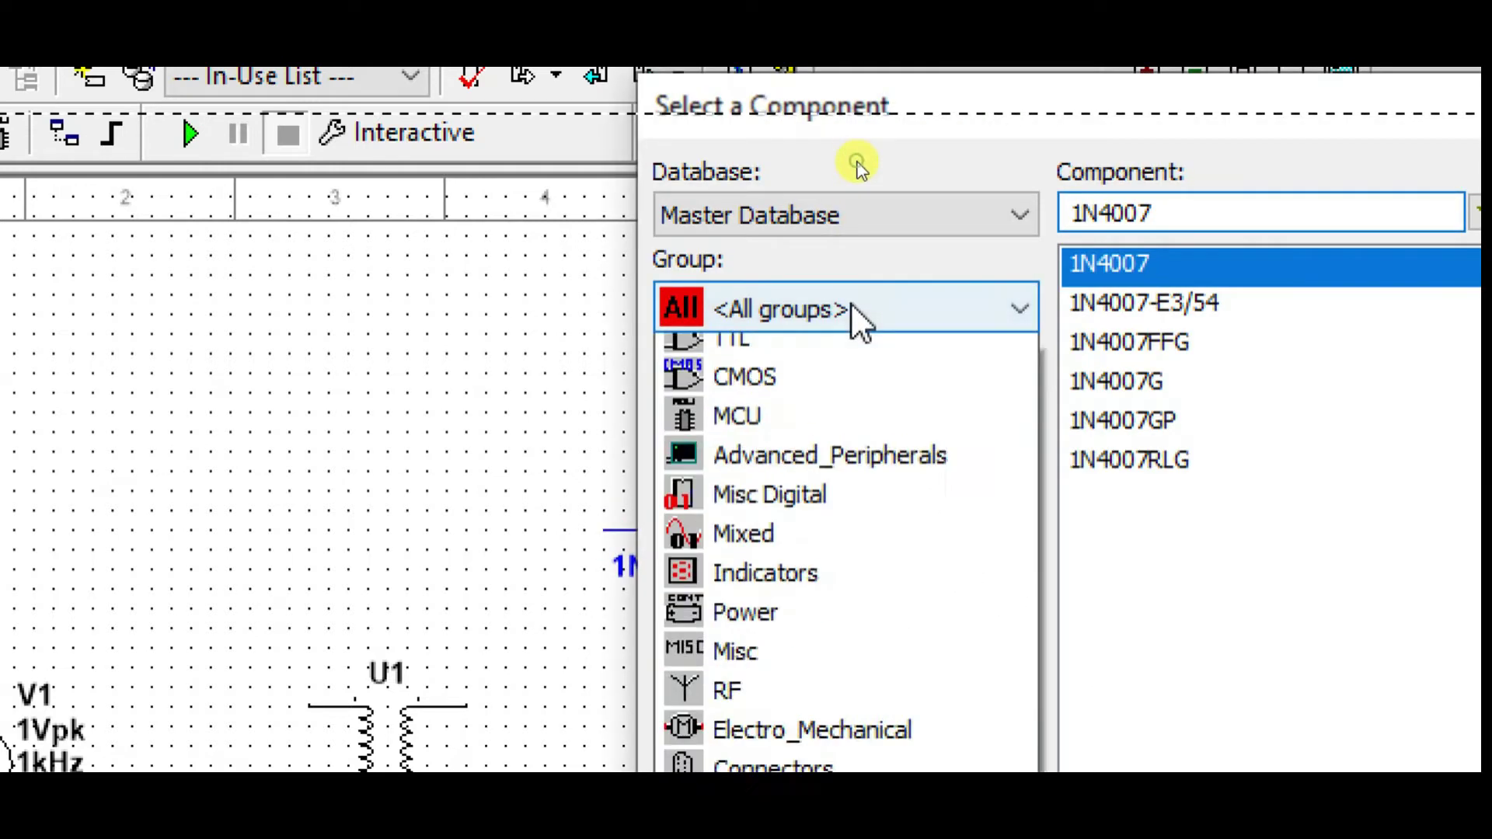
{"action": "left_click", "coordinate": [851, 389]}
{"action": "left_click", "coordinate": [917, 445]}
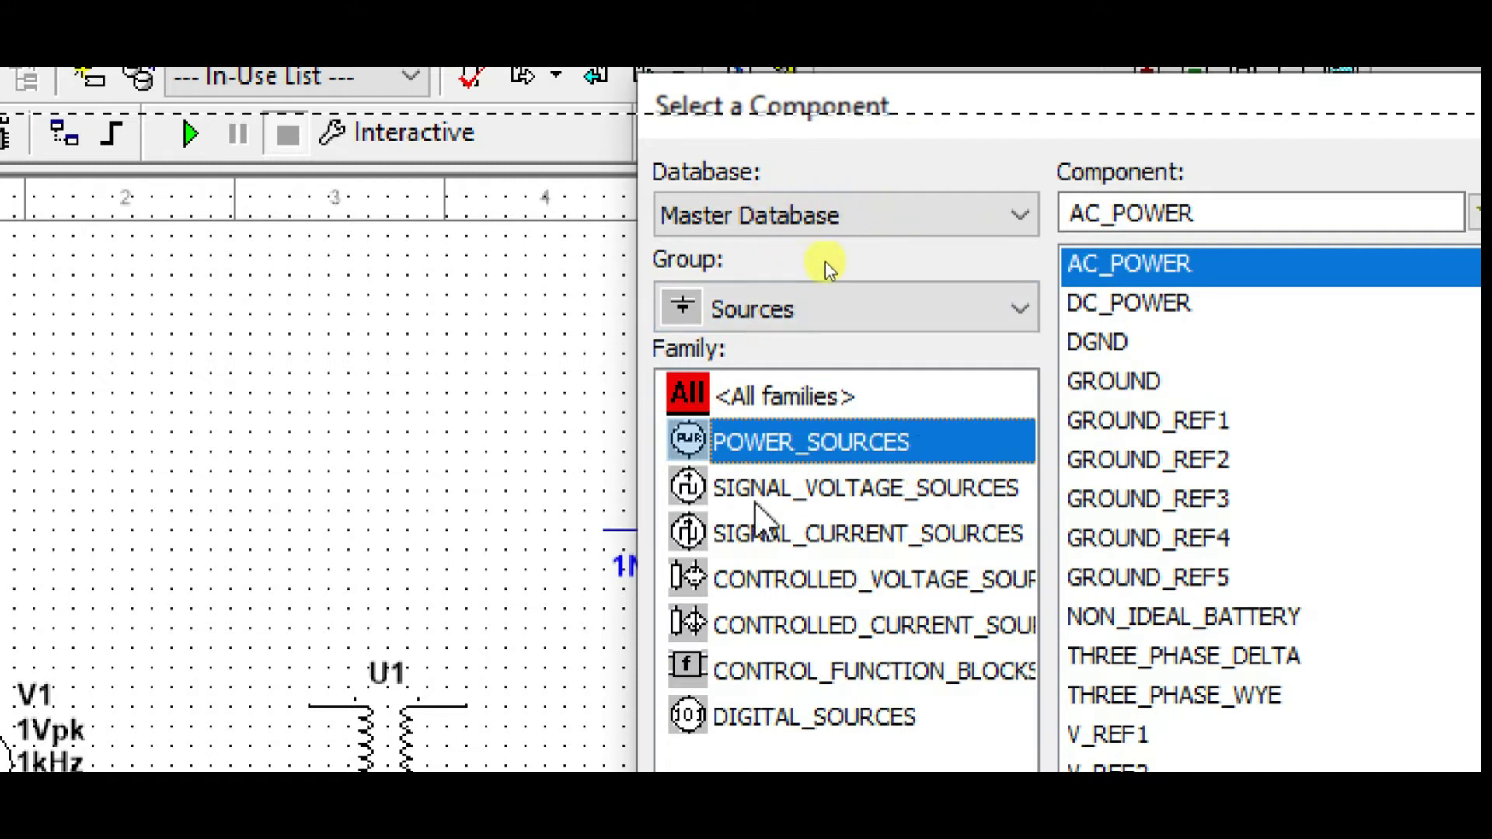
{"action": "double_click", "coordinate": [1114, 381]}
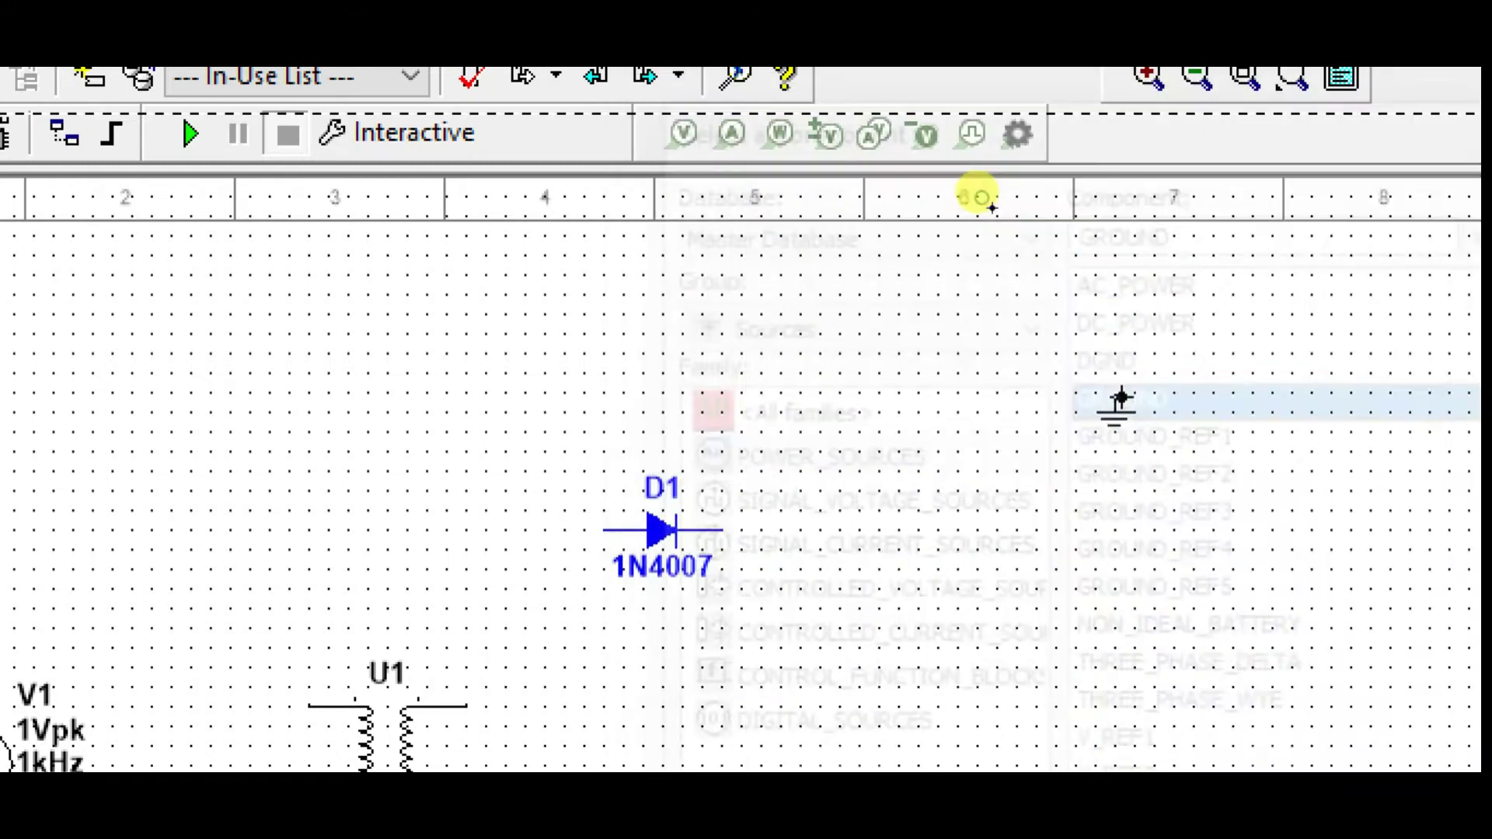
{"action": "left_click", "coordinate": [700, 716]}
{"action": "left_click", "coordinate": [660, 714]}
Step: Place a 1k resistor from the Basic group to the lower right of diode D1 and close the component selection
{"action": "left_click", "coordinate": [855, 124]}
{"action": "left_click", "coordinate": [822, 251]}
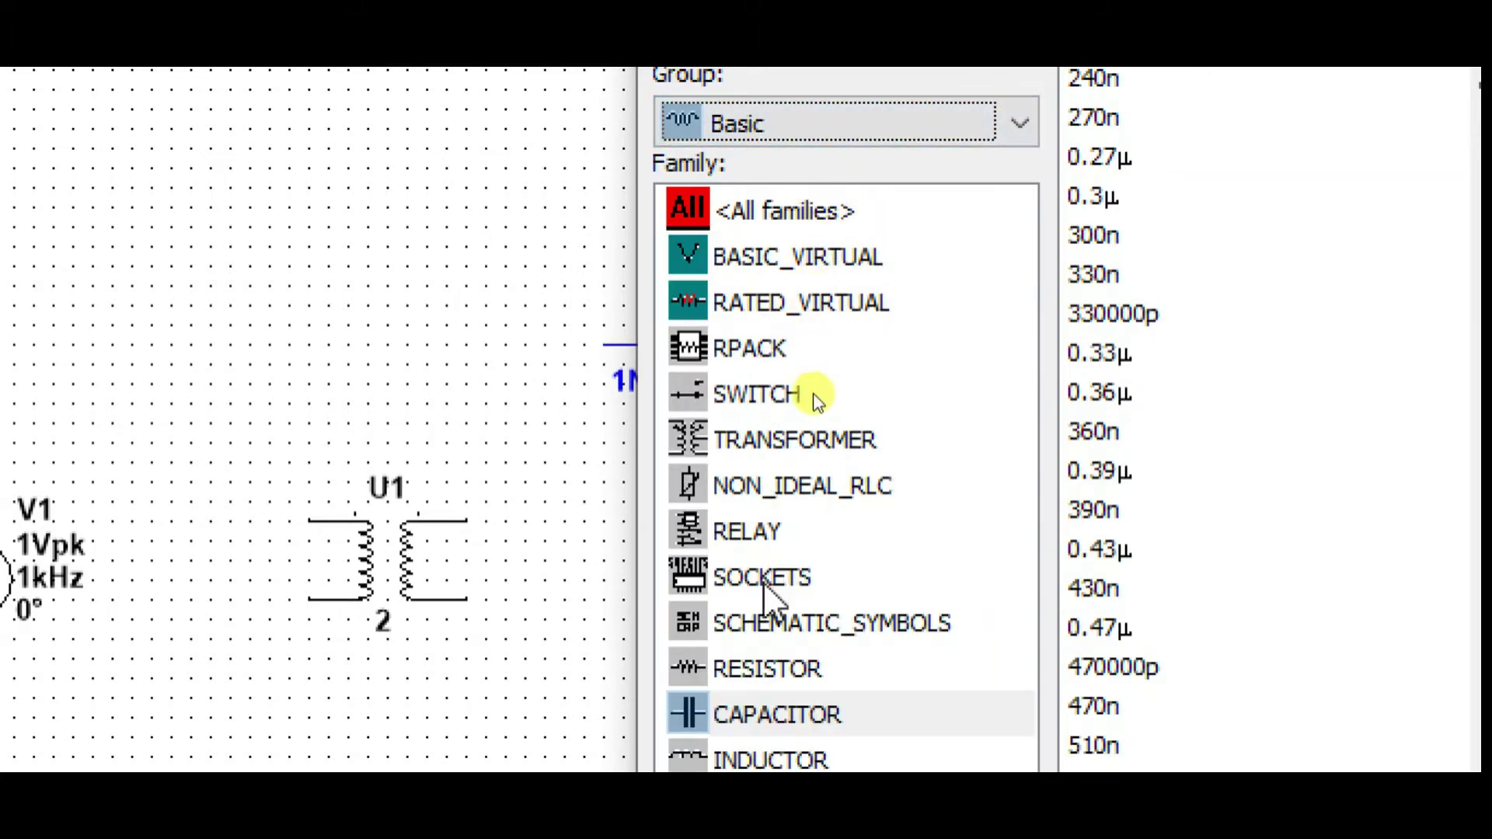
{"action": "left_click", "coordinate": [787, 669]}
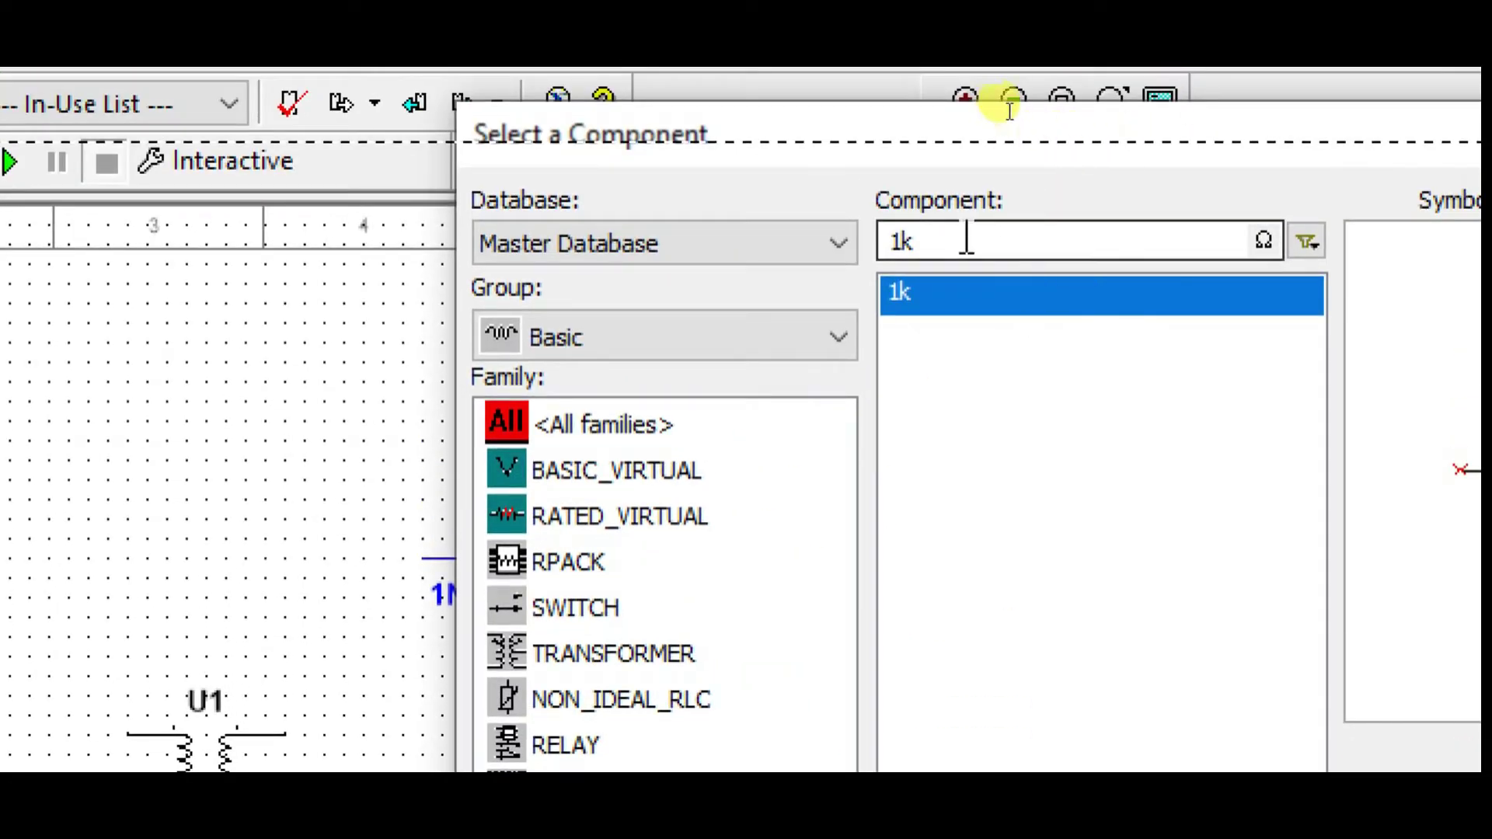
{"action": "double_click", "coordinate": [1113, 294]}
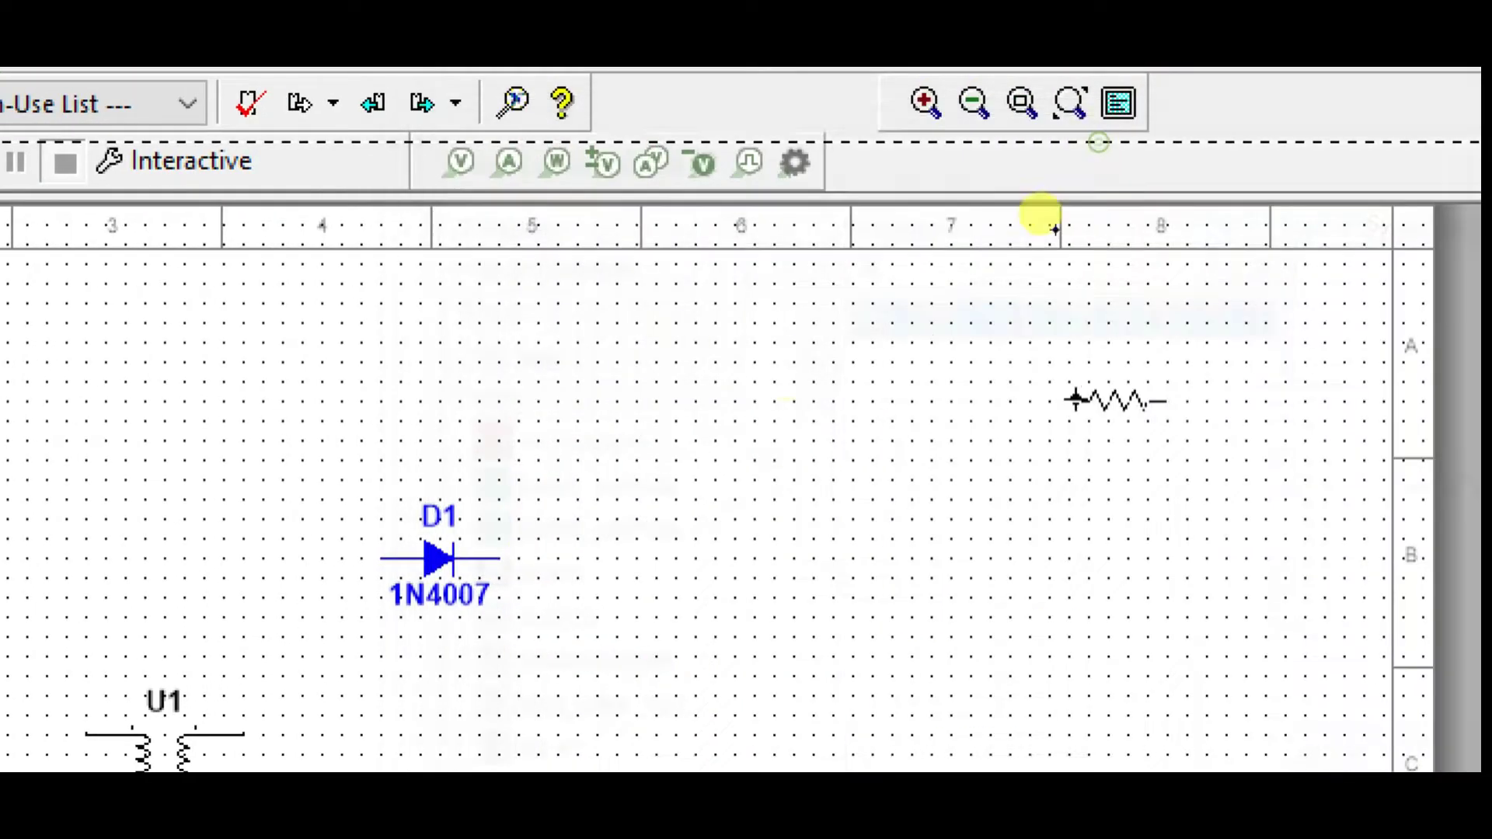
{"action": "left_click", "coordinate": [559, 647]}
{"action": "left_click", "coordinate": [1412, 125]}
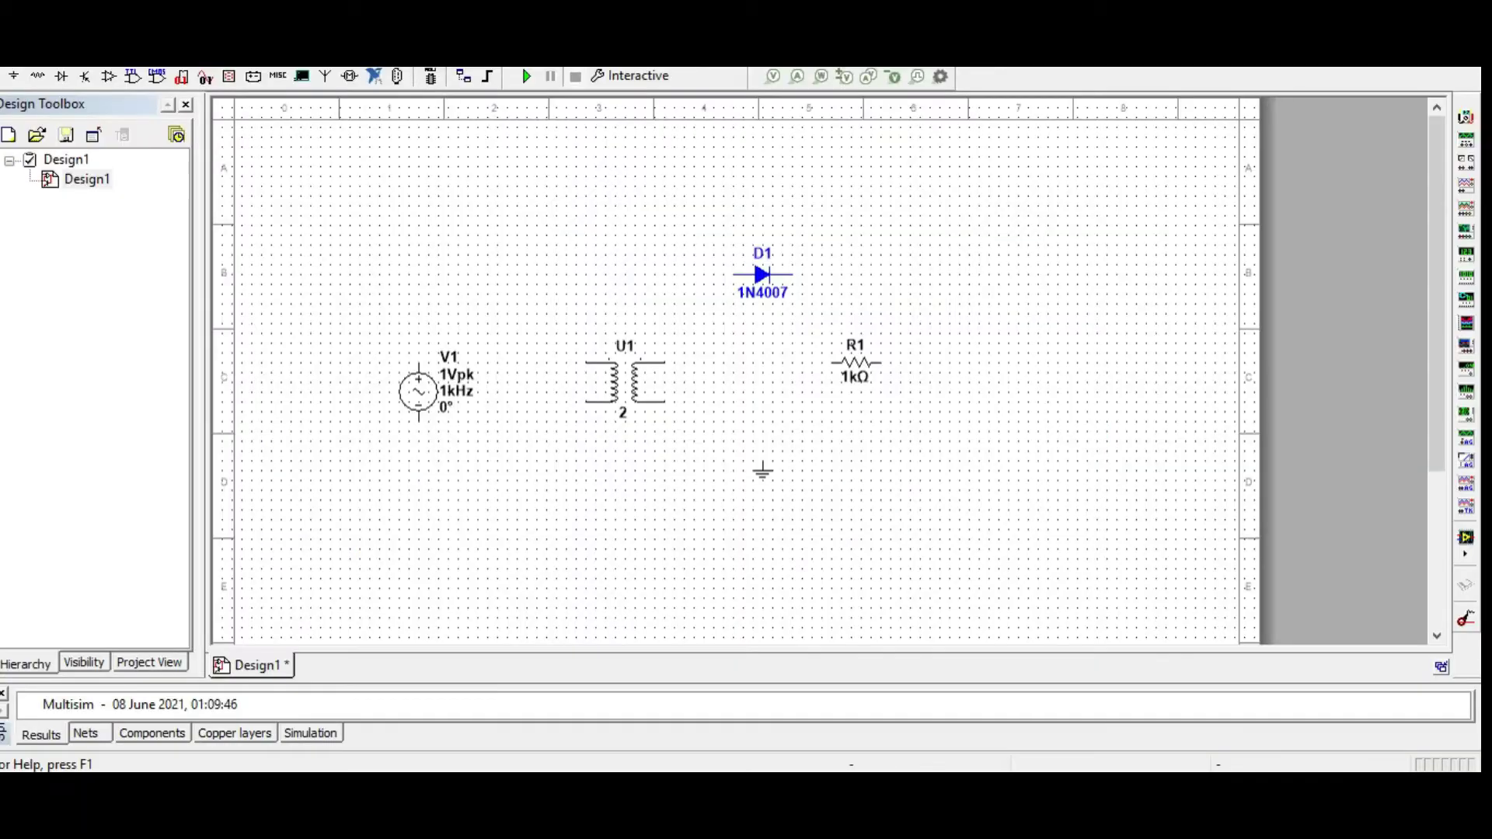
Step: Move transformer U1 closer to source V1 and set V1's peak voltage to 230 V and frequency to 50 Hz
{"action": "left_click_drag", "start_coordinate": [599, 398], "coordinate": [556, 398]}
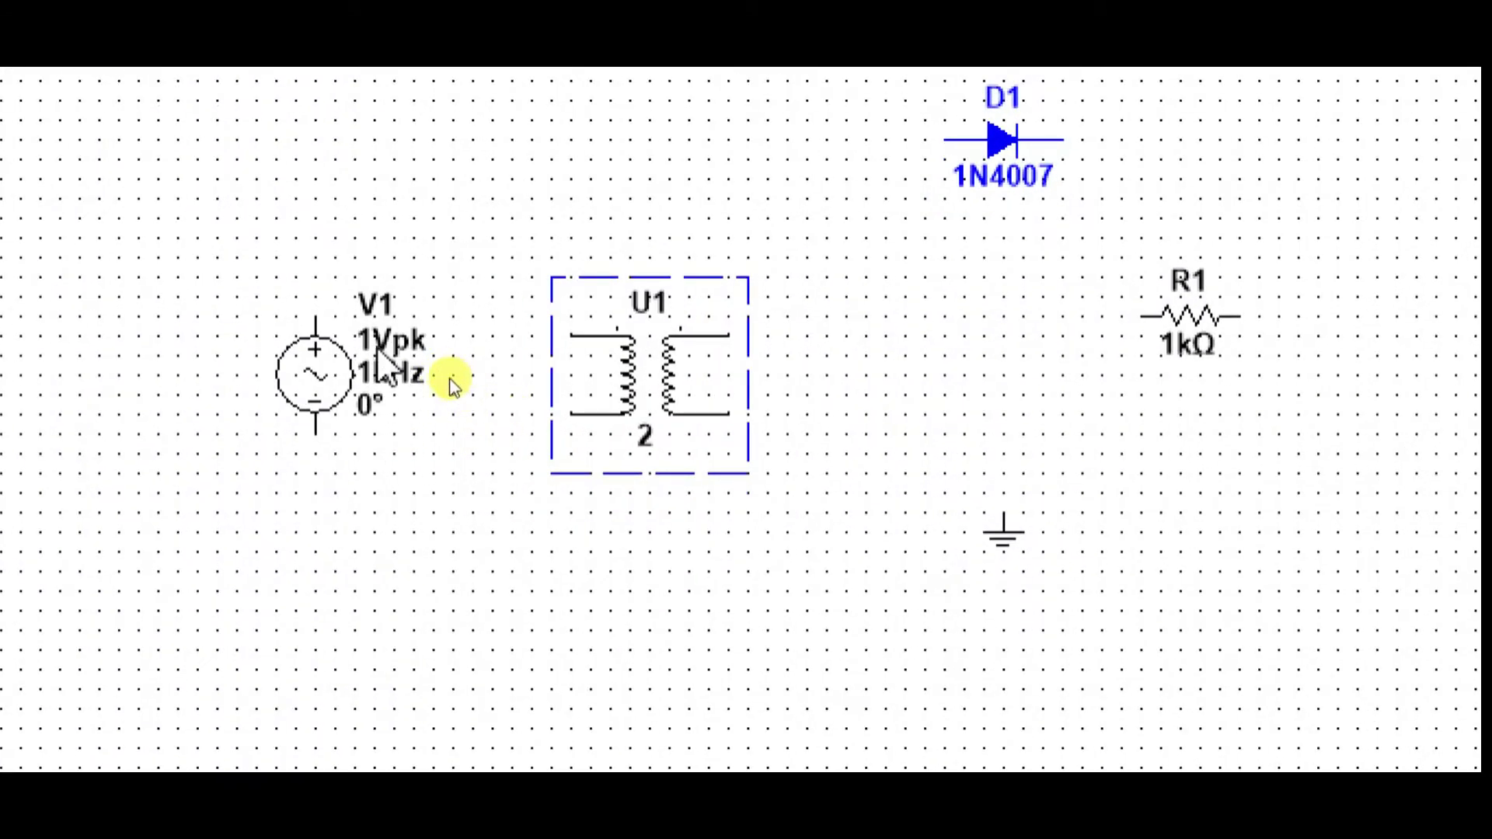
{"action": "double_click", "coordinate": [455, 385]}
{"action": "type", "text": "230"}
{"action": "double_click", "coordinate": [1158, 223]}
{"action": "type", "text": "50"}
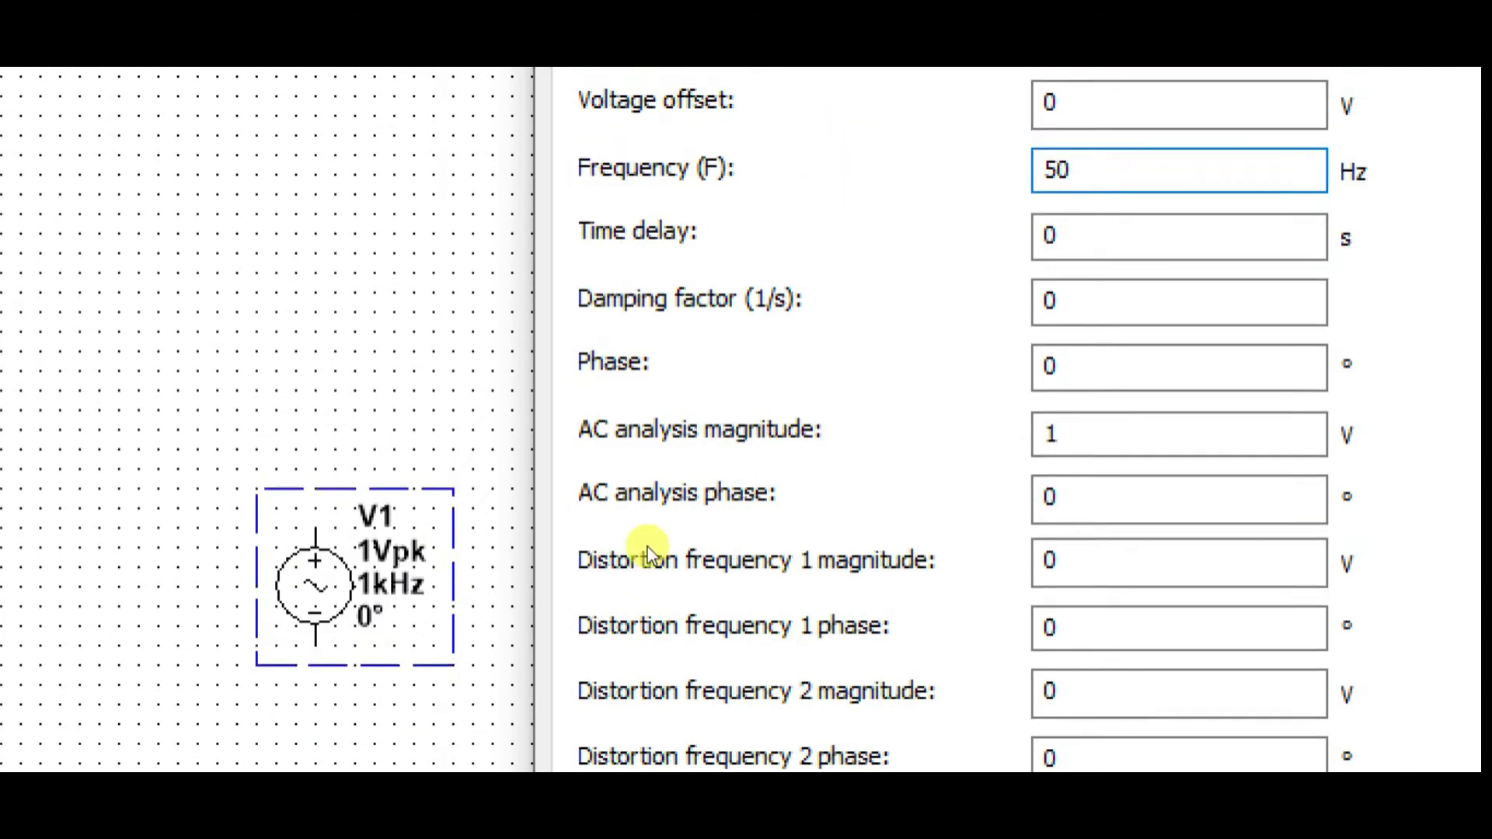
{"action": "left_click", "coordinate": [1088, 758]}
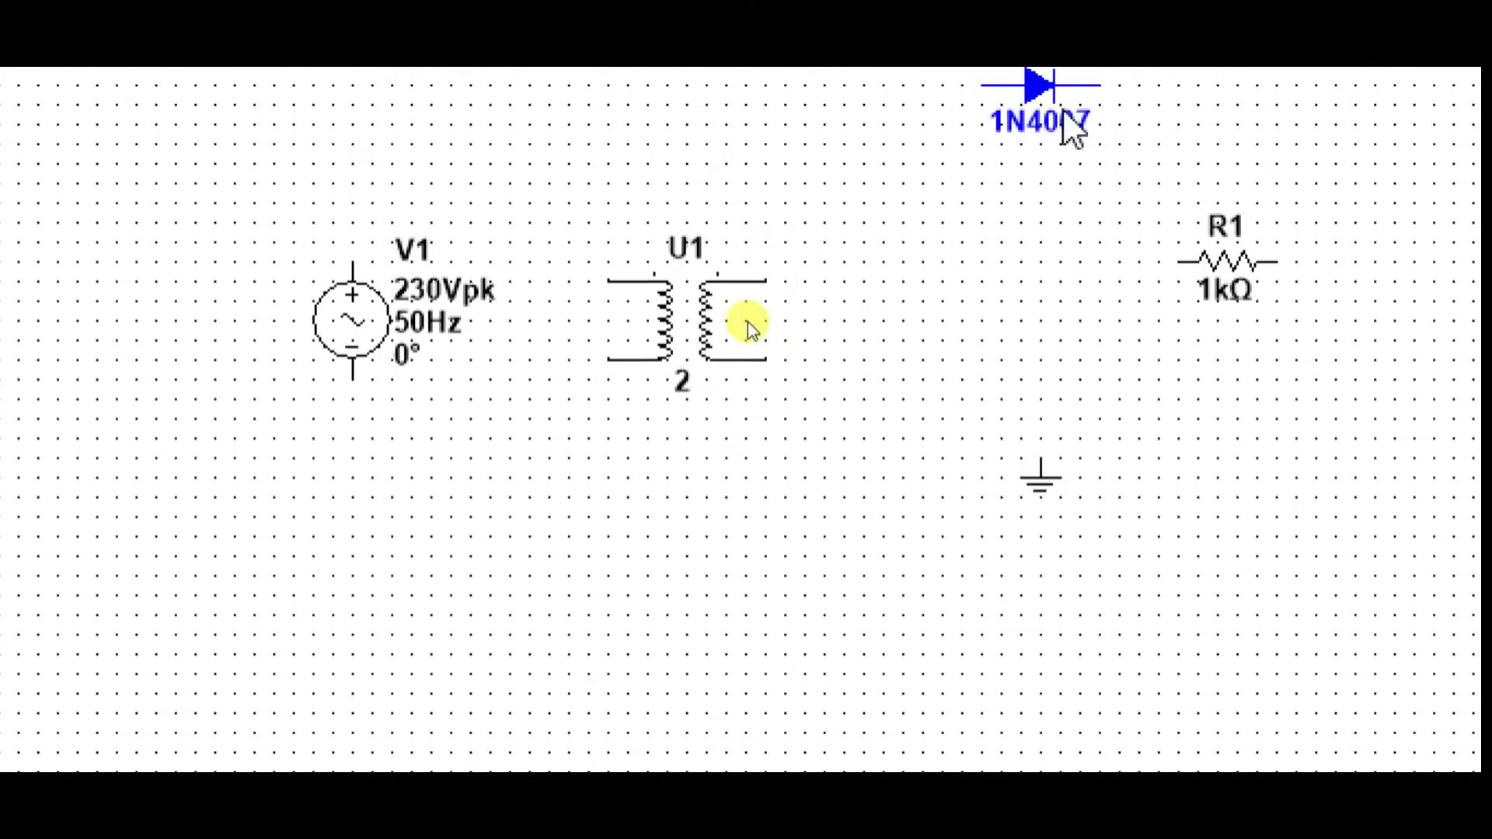
Step: Wire both terminals of source V1 to the primary winding of transformer U1
{"action": "left_click", "coordinate": [375, 254]}
{"action": "left_click", "coordinate": [629, 281]}
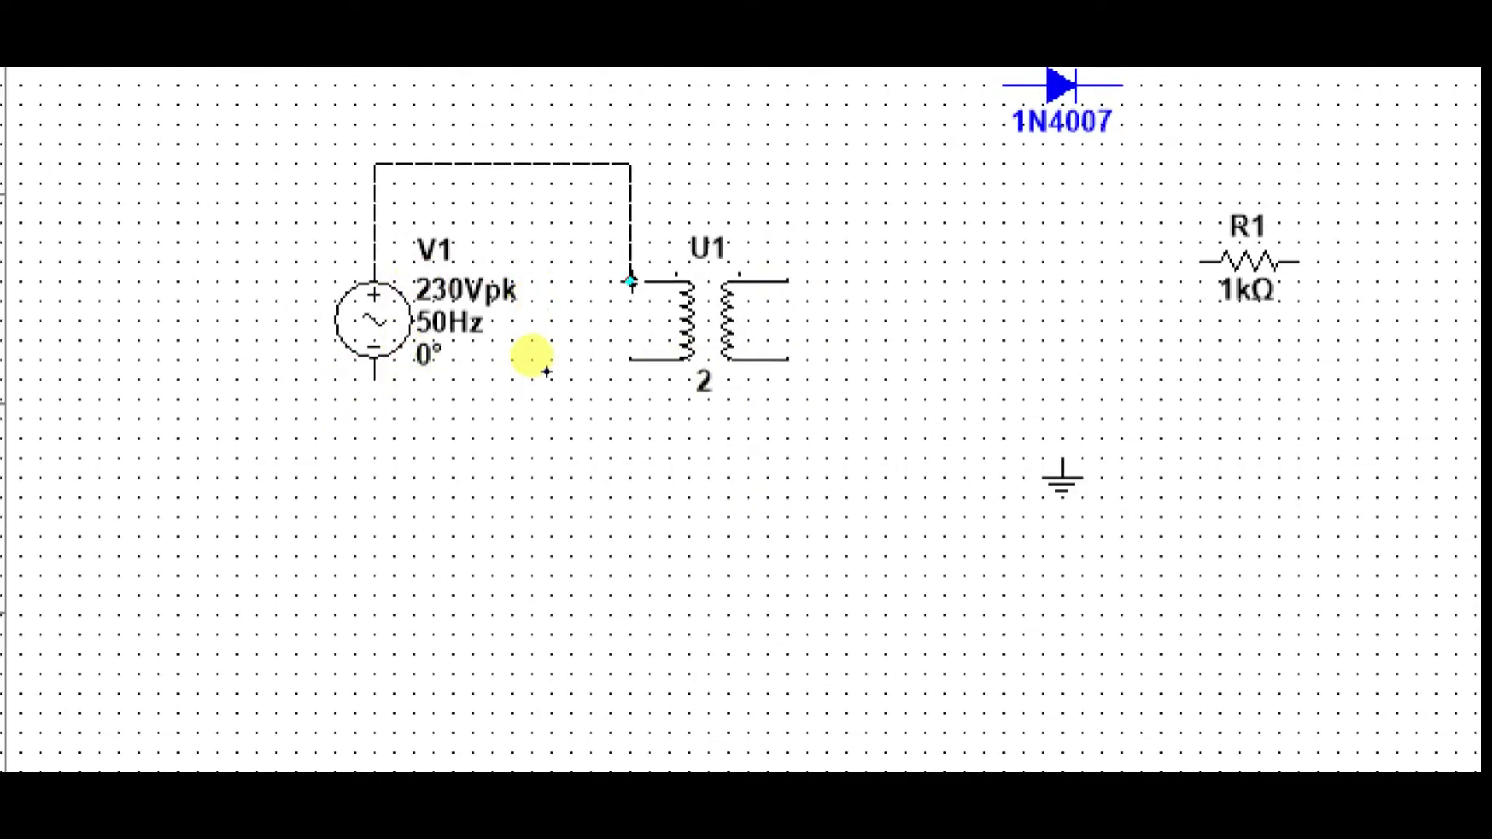
{"action": "left_click", "coordinate": [374, 378]}
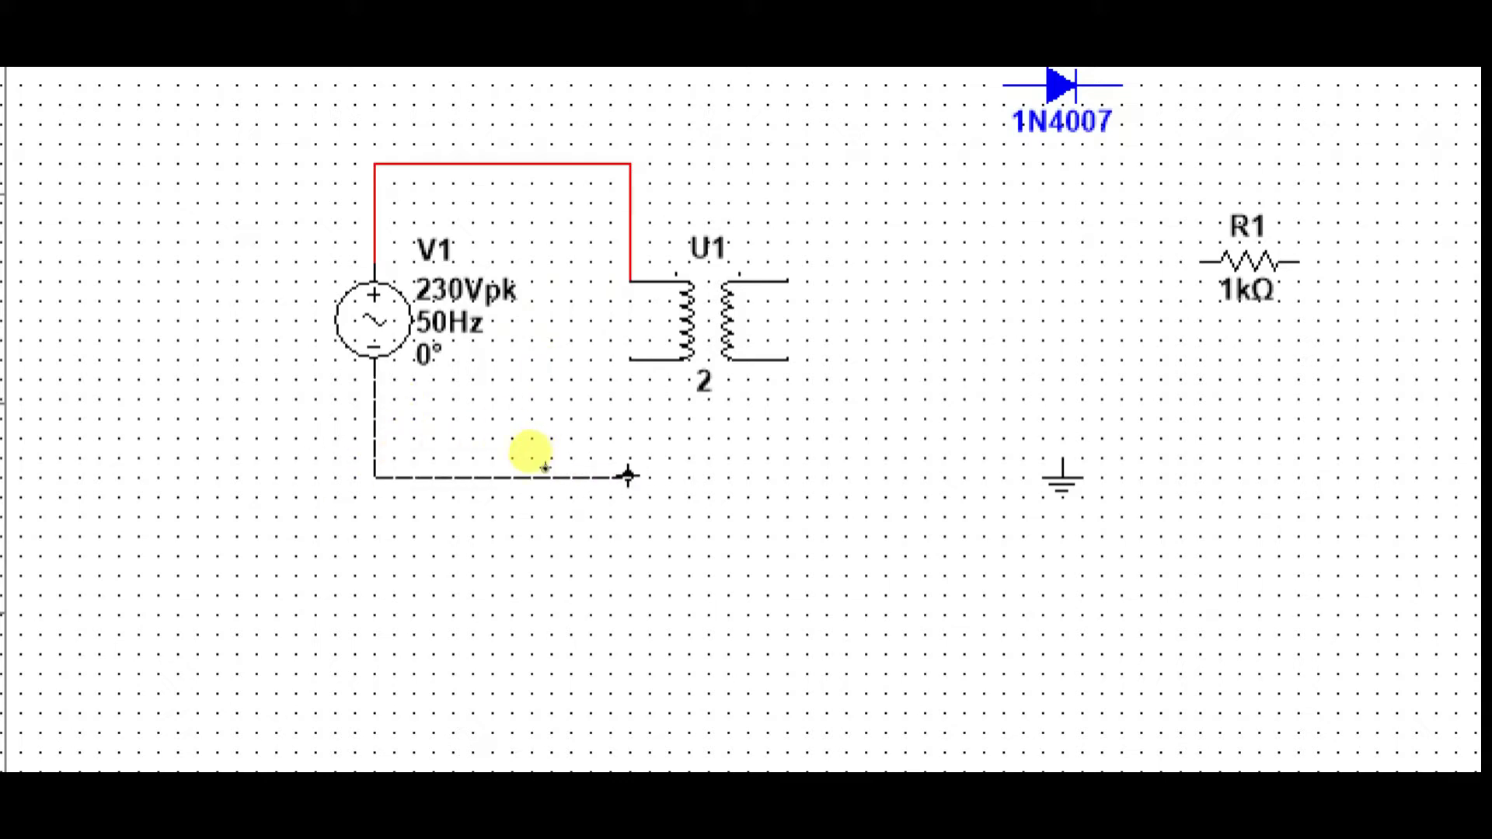
{"action": "left_click", "coordinate": [630, 360]}
Step: Move diode D1 slightly down and left, and wire the upper secondary terminal of U1 to its anode
{"action": "scroll", "coordinate": [812, 271], "scroll_direction": "up", "scroll_amount": 1}
{"action": "left_click_drag", "start_coordinate": [1067, 124], "coordinate": [1011, 222]}
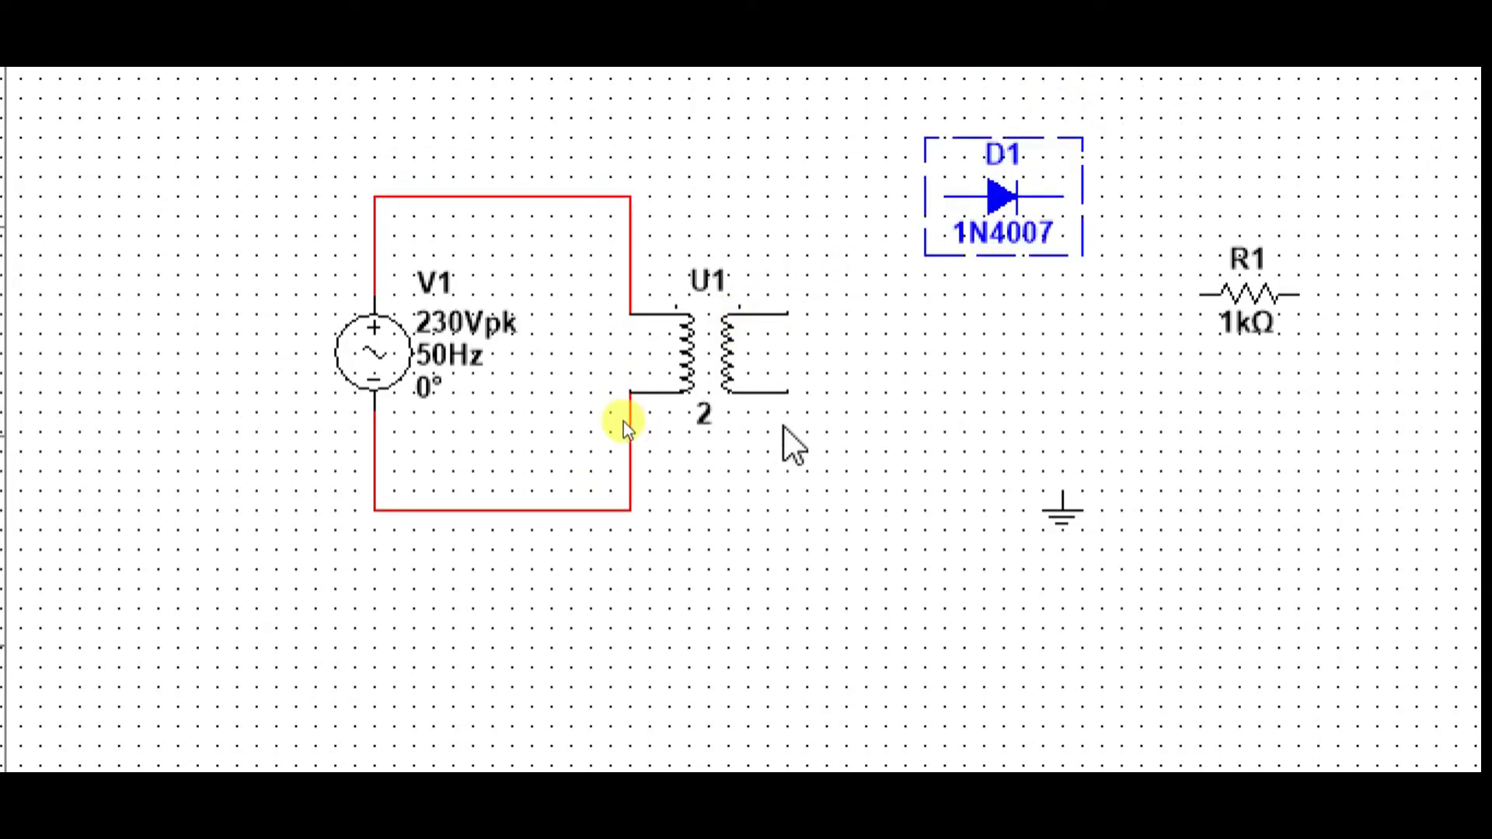
{"action": "left_click", "coordinate": [789, 314]}
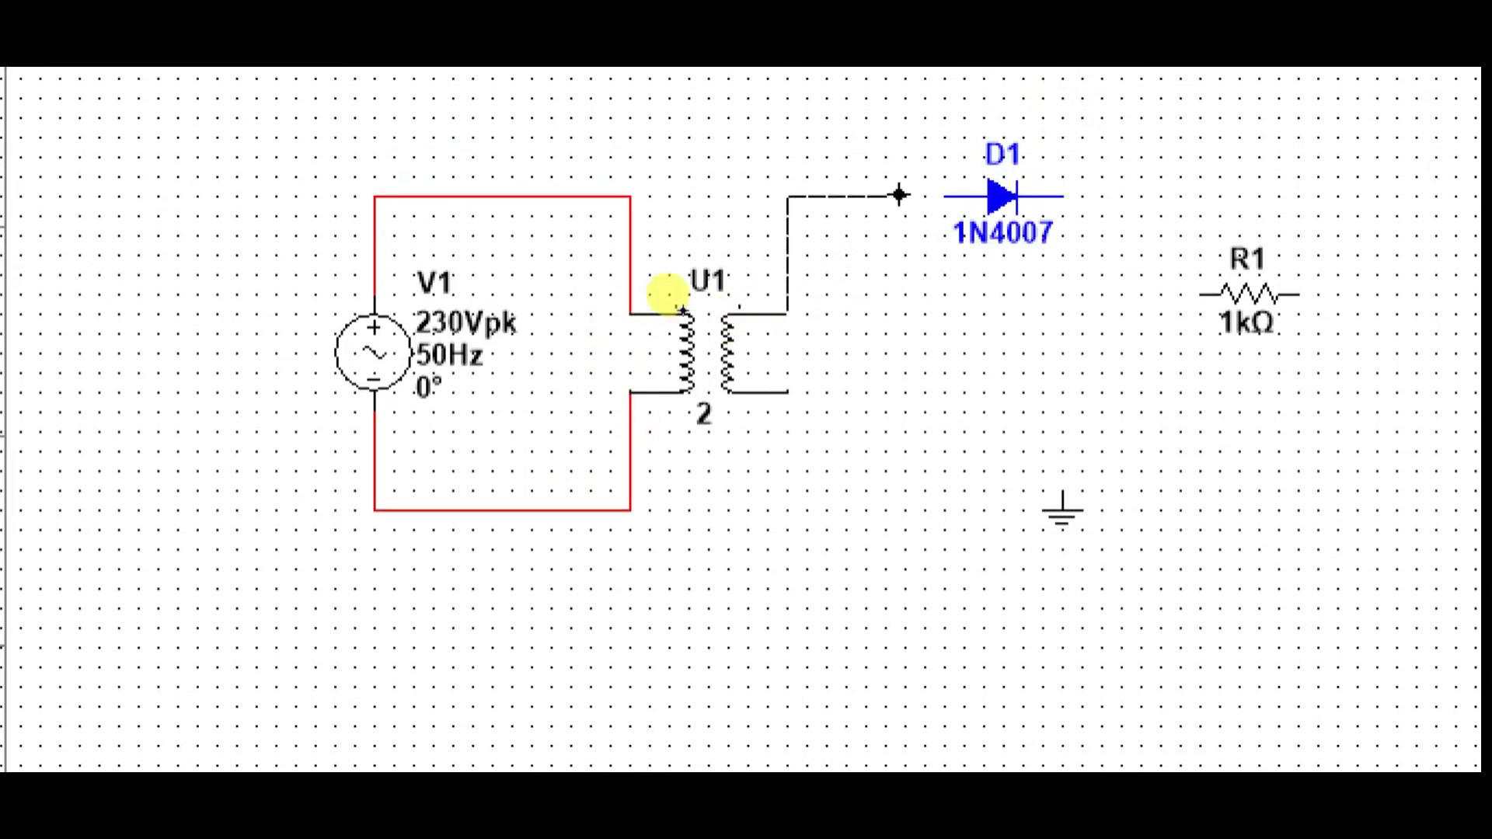
{"action": "left_click", "coordinate": [945, 196]}
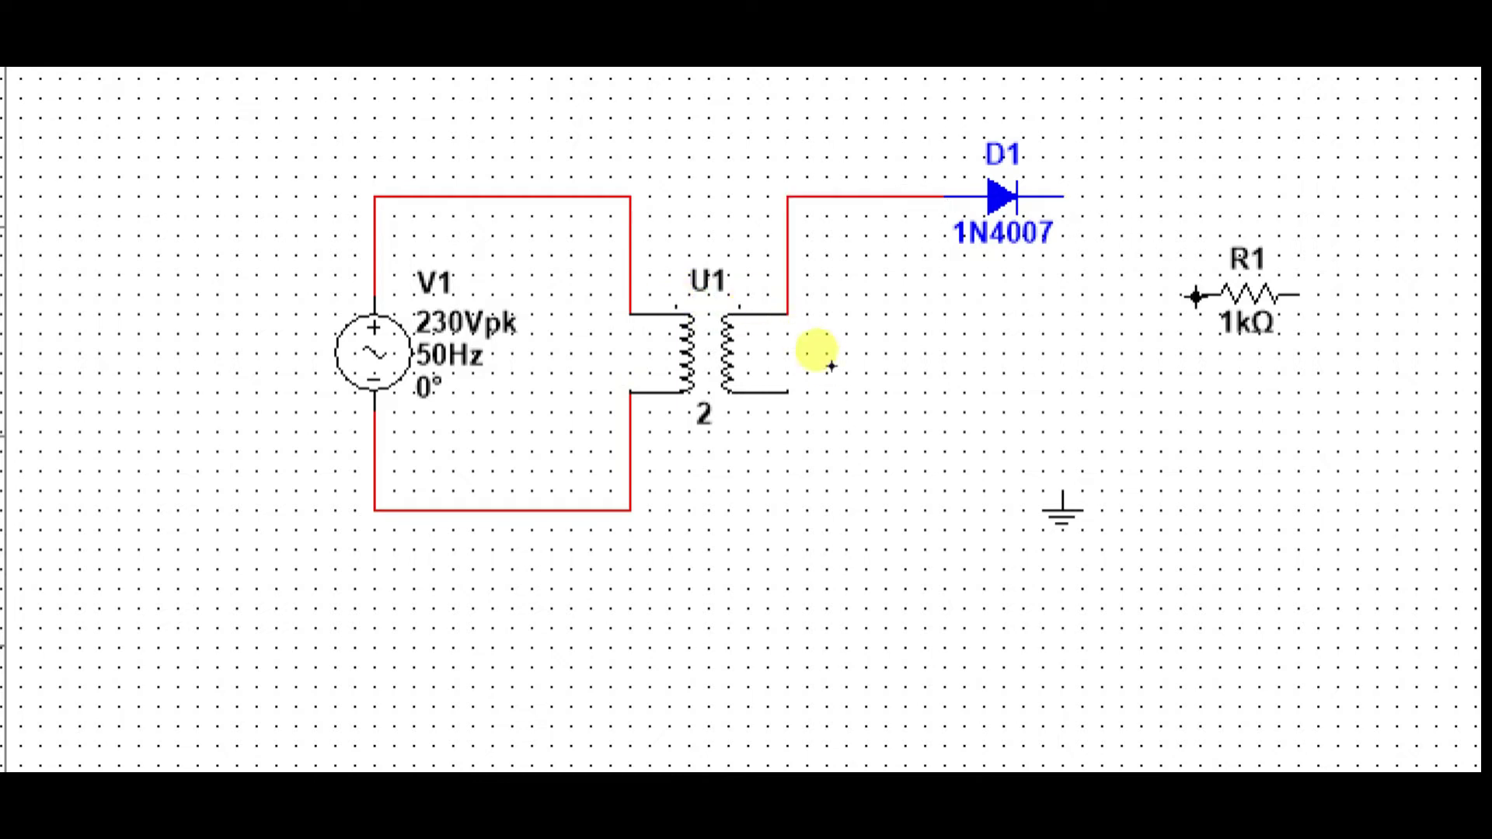
Step: Rotate resistor R1 to vertical and wire its upper end to the cathode of diode D1
{"action": "left_click_drag", "start_coordinate": [1252, 313], "coordinate": [1228, 346]}
{"action": "key", "text": "ctrl+r"}
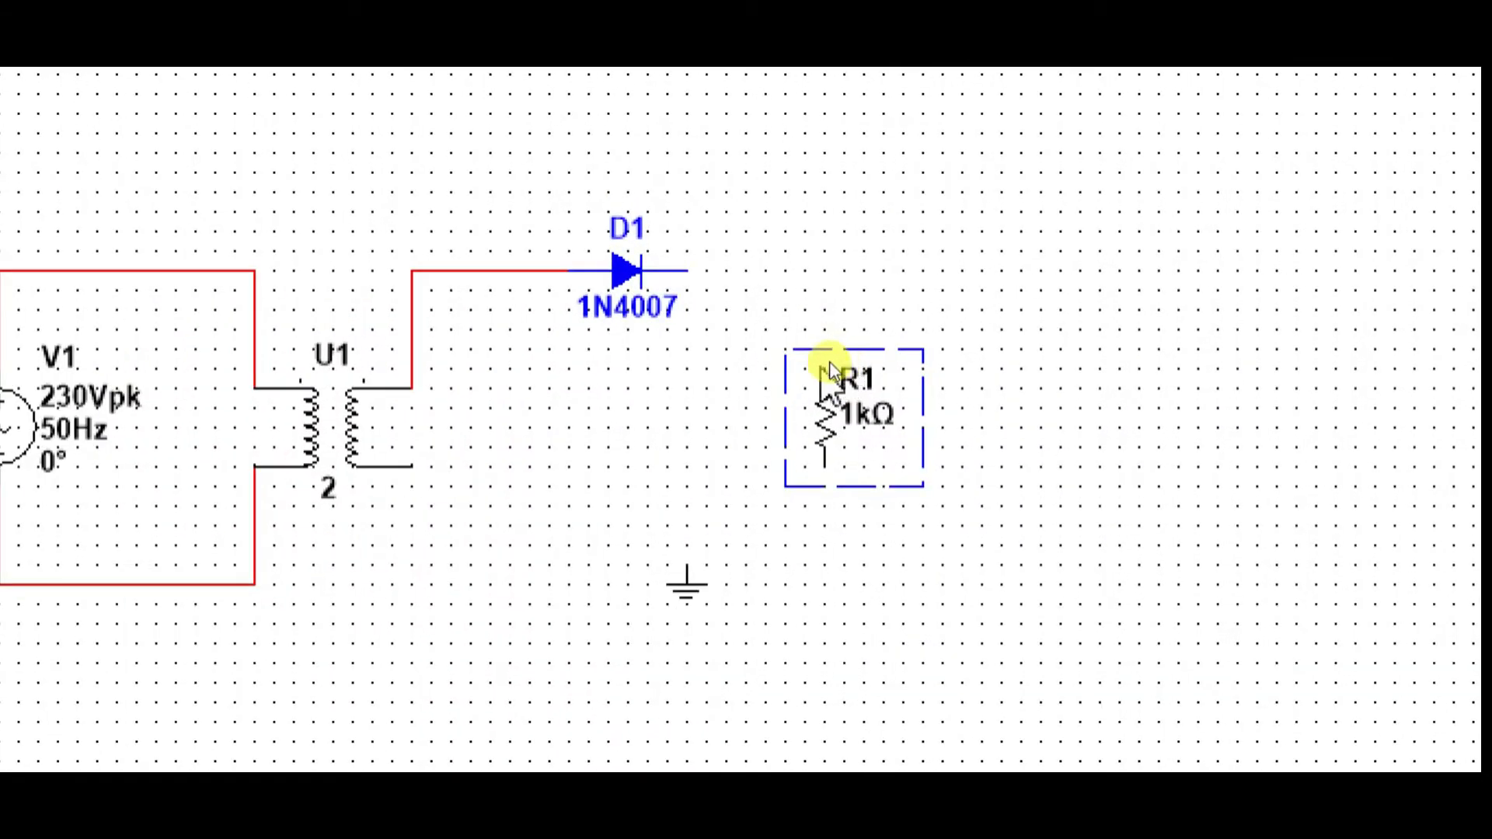
{"action": "left_click", "coordinate": [832, 362]}
{"action": "left_click", "coordinate": [687, 271]}
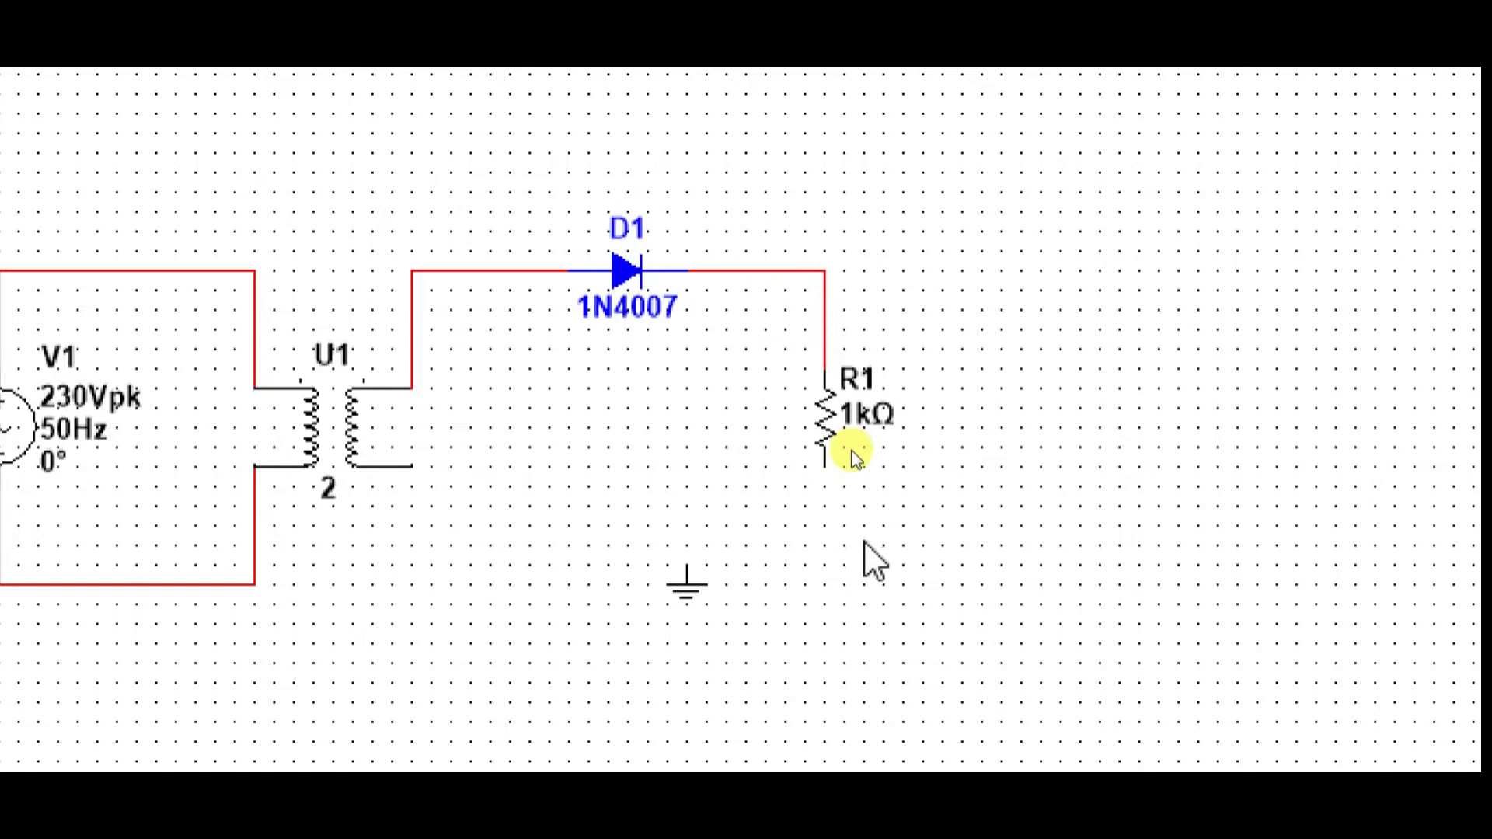
Step: Wire the lower end of R1 to U1's lower secondary terminal and attach the ground symbol to that wire
{"action": "left_click_drag", "start_coordinate": [690, 603], "coordinate": [653, 625]}
{"action": "left_click", "coordinate": [744, 635]}
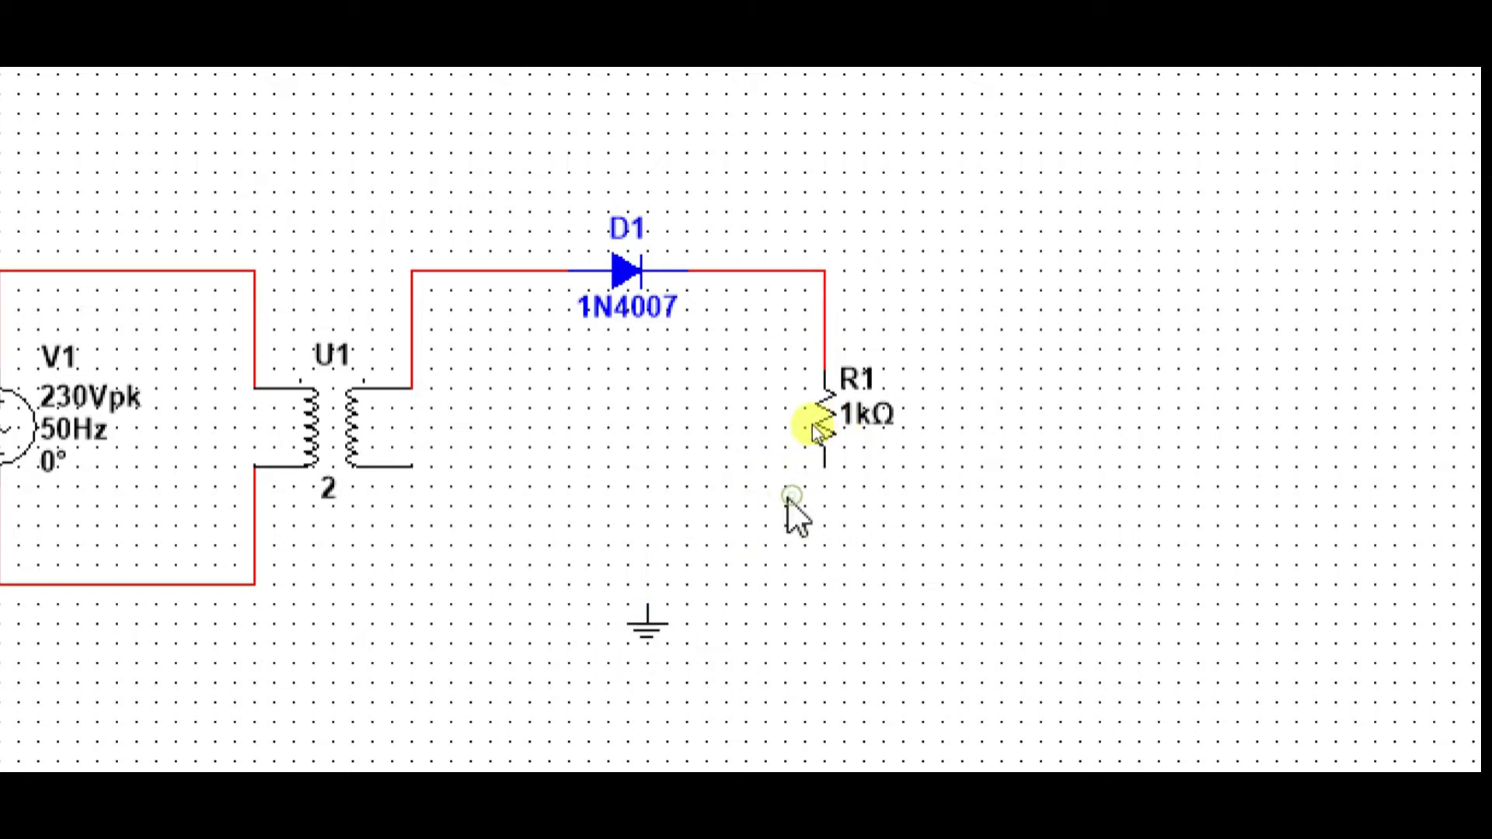
{"action": "left_click", "coordinate": [825, 447]}
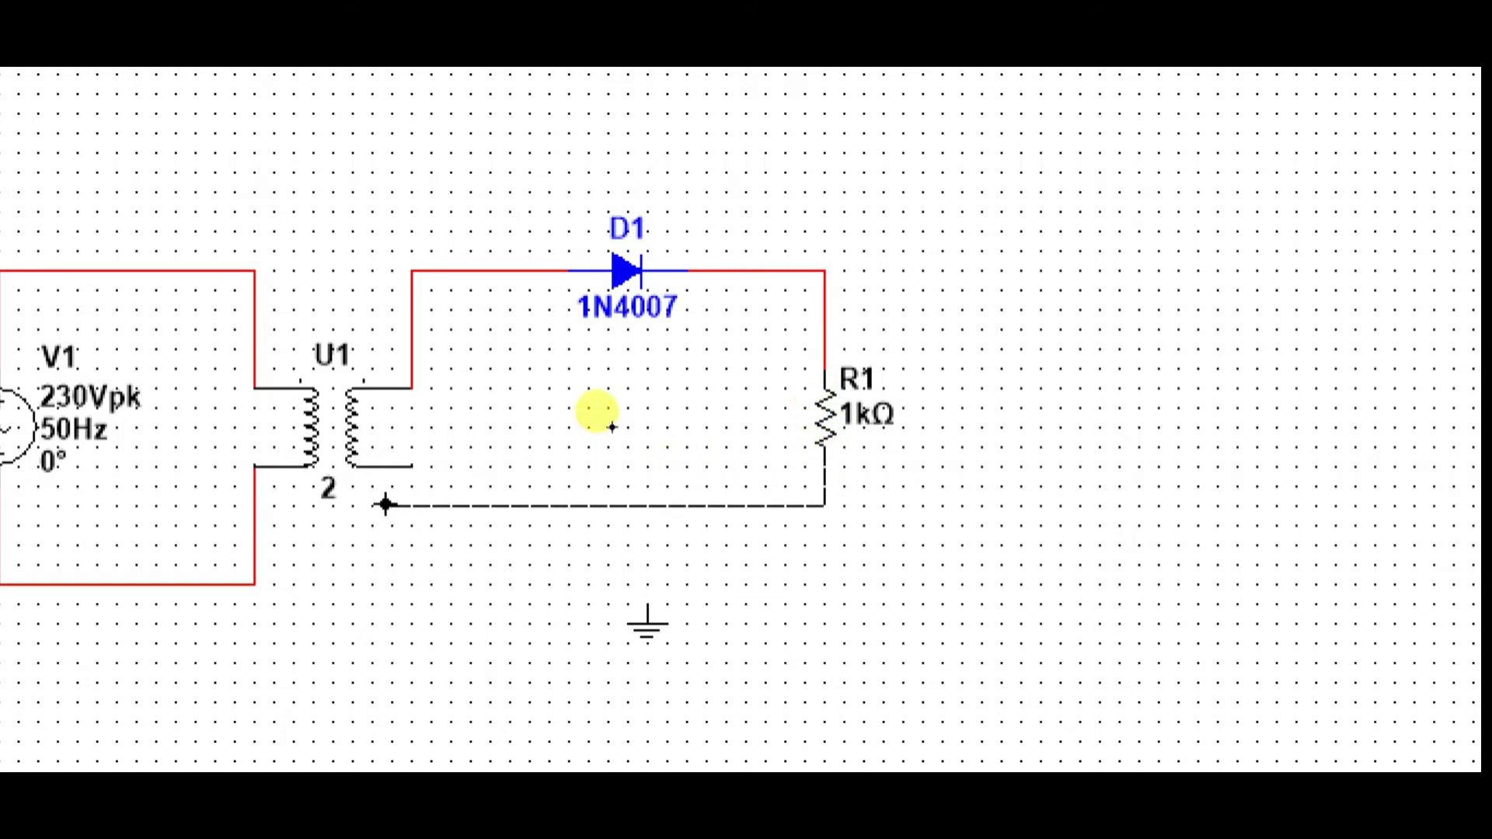
{"action": "left_click", "coordinate": [412, 469]}
{"action": "left_click_drag", "start_coordinate": [647, 624], "coordinate": [628, 604]}
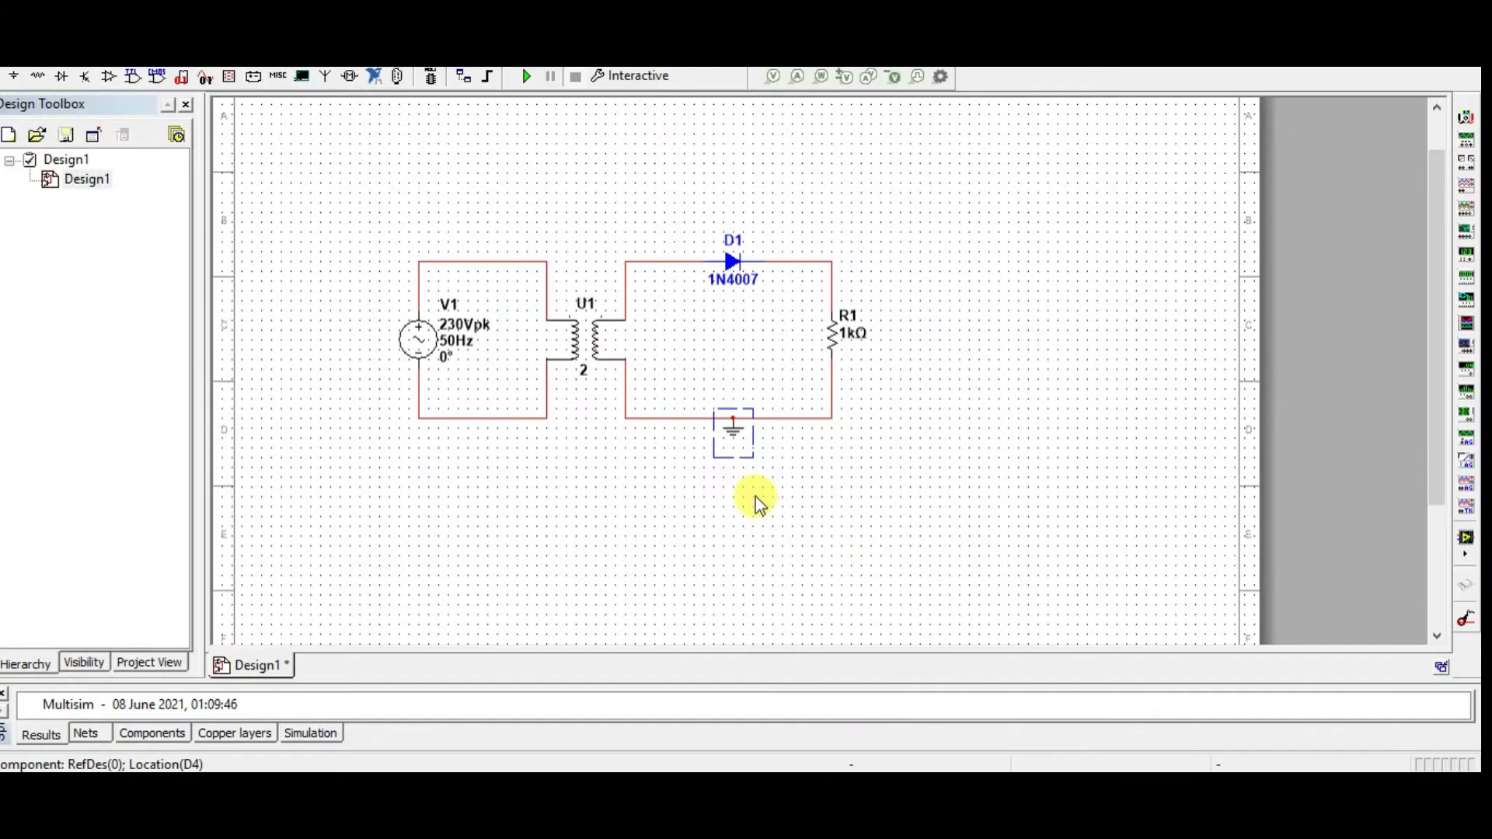
Step: Place an oscilloscope on the schematic above and slightly right of resistor R1
{"action": "left_click", "coordinate": [674, 325]}
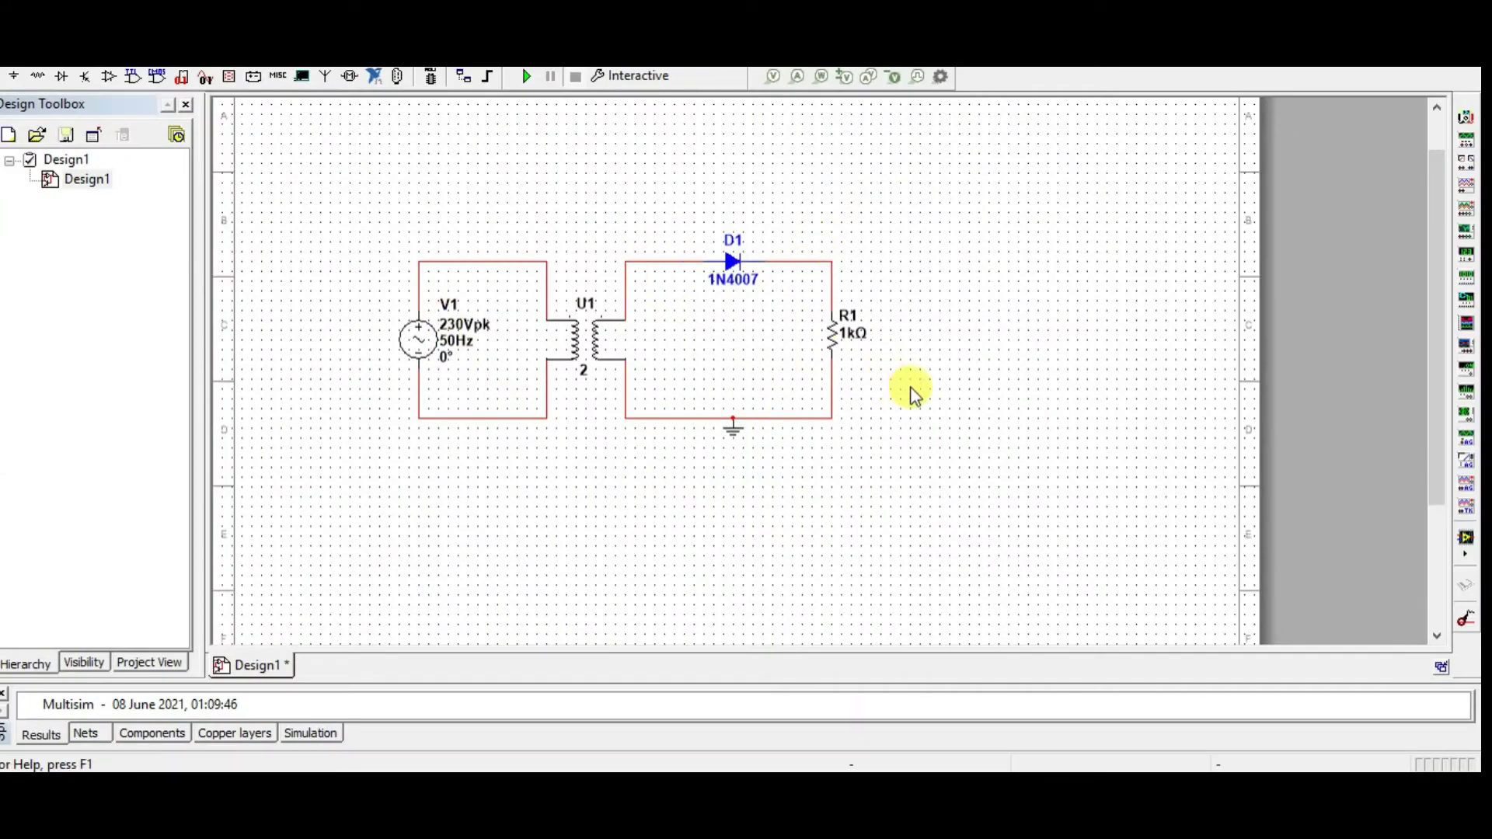
{"action": "left_click", "coordinate": [1466, 185]}
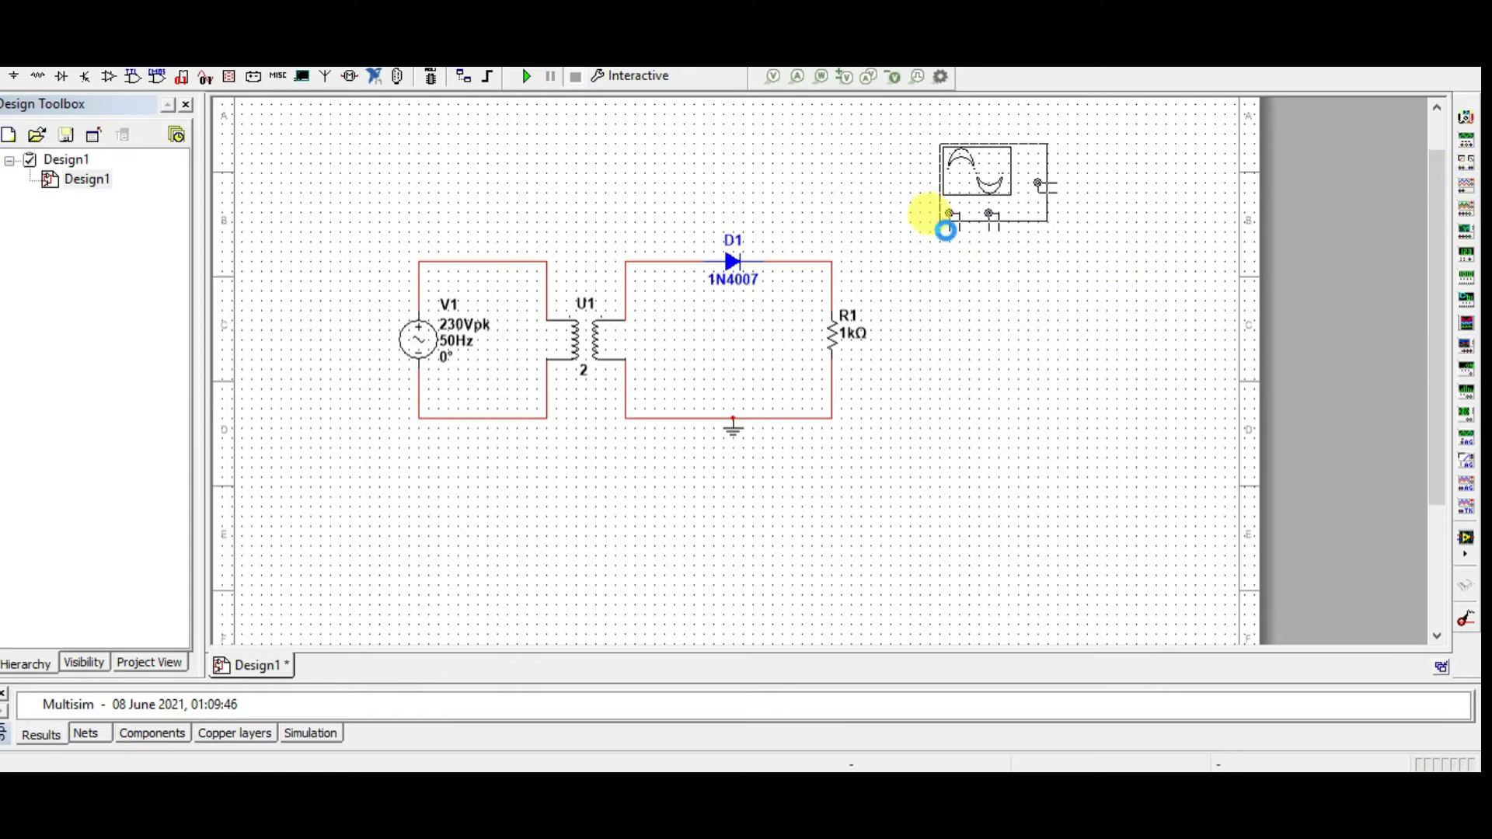
{"action": "left_click", "coordinate": [958, 237]}
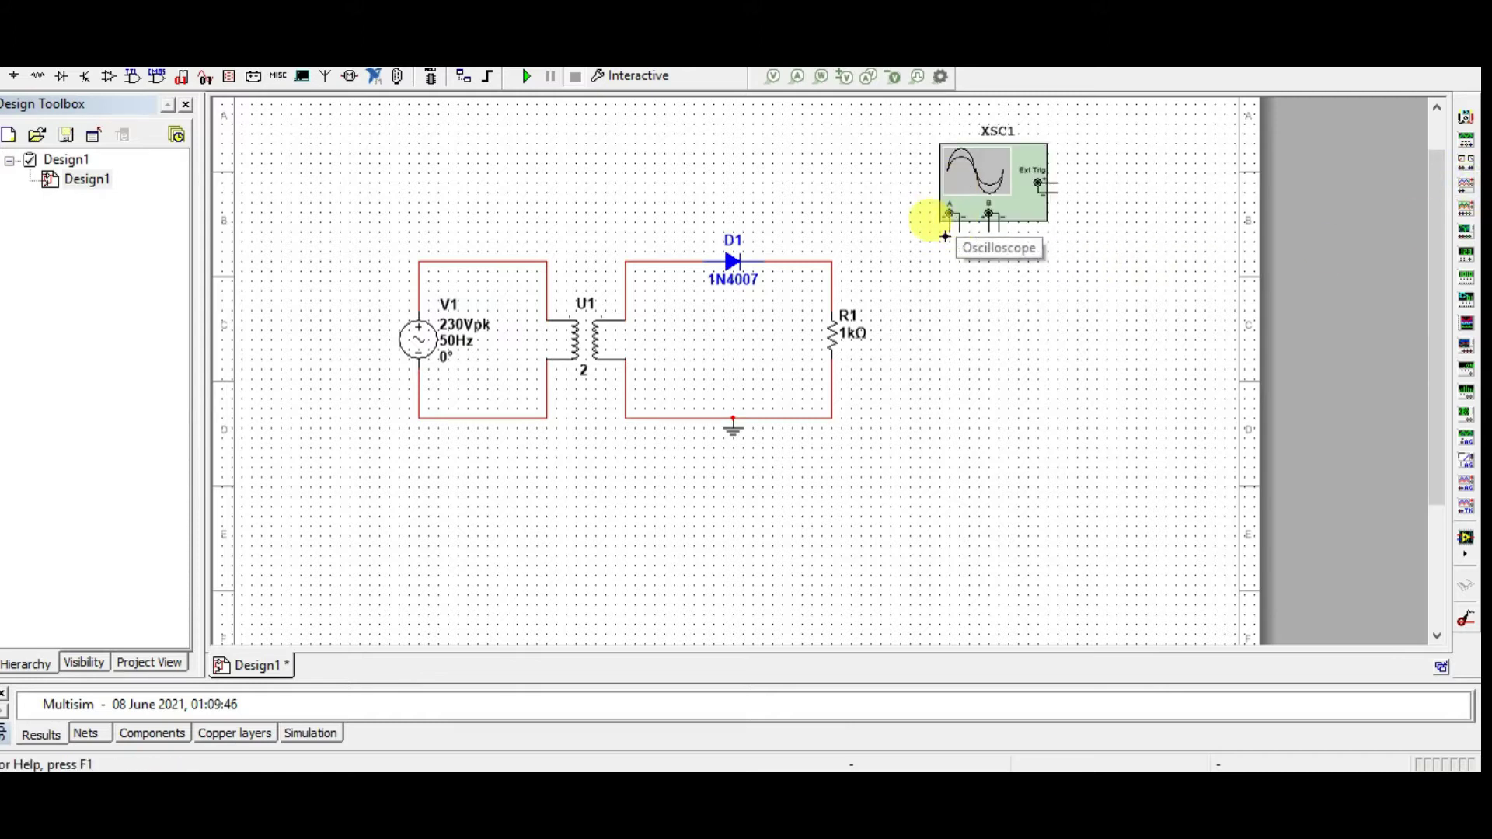
{"action": "left_click_drag", "start_coordinate": [1023, 198], "coordinate": [983, 199]}
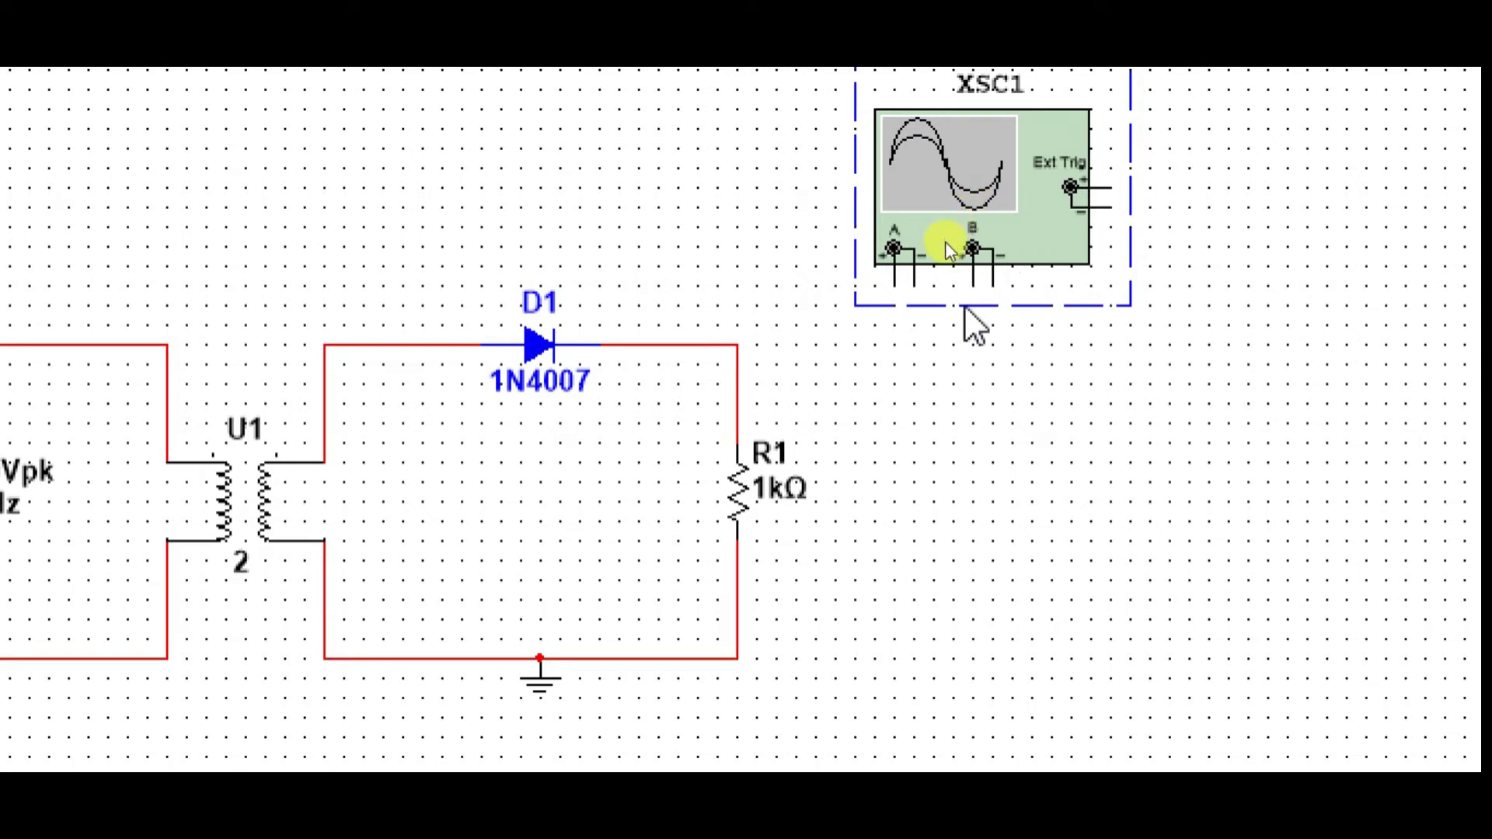
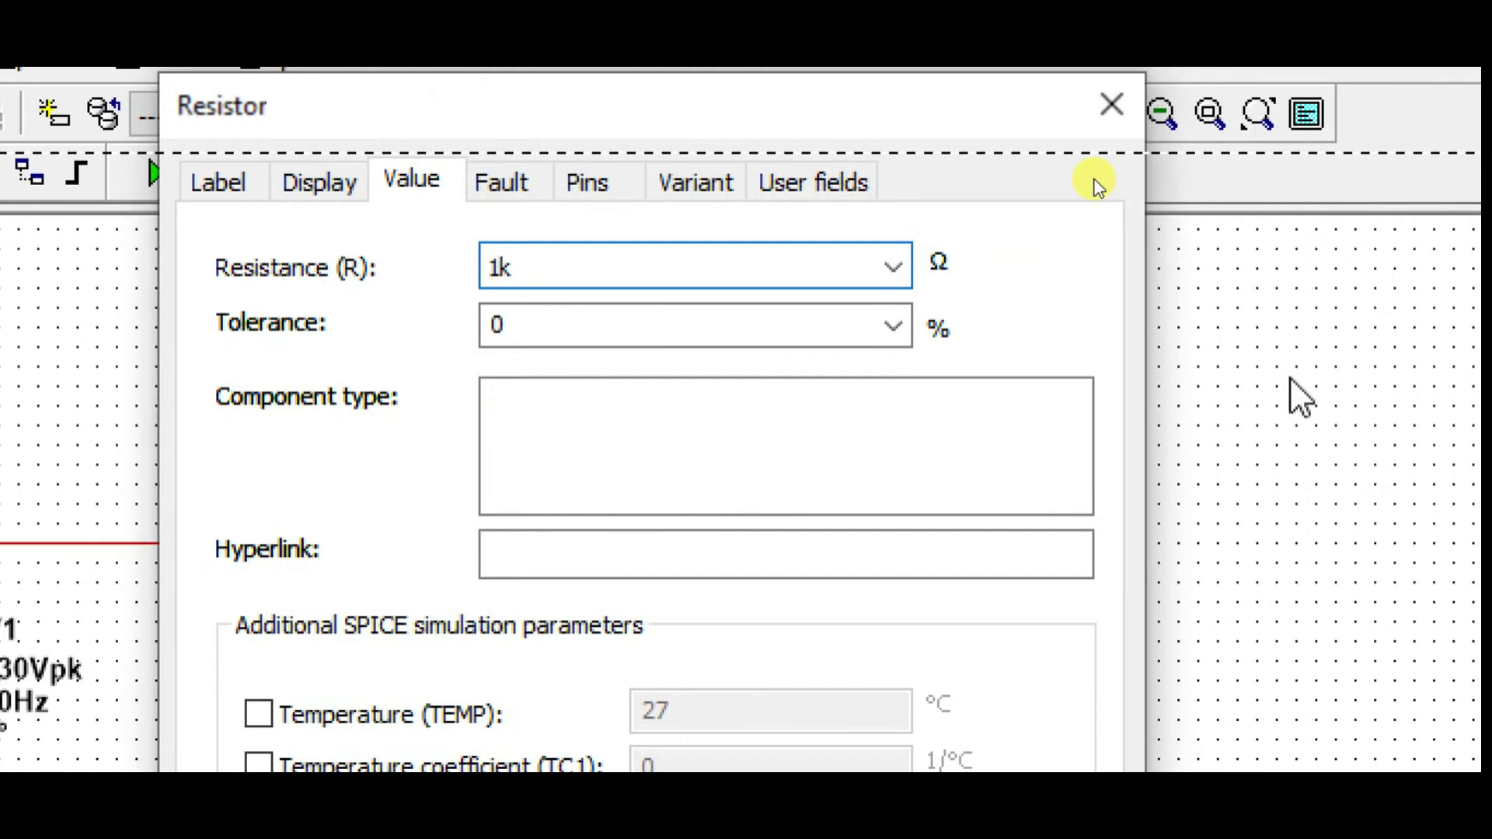
Step: Set the resistance of R1 to 10 kΩ
{"action": "key", "text": "Return"}
{"action": "scroll", "coordinate": [1051, 437], "scroll_direction": "down", "scroll_amount": 3}
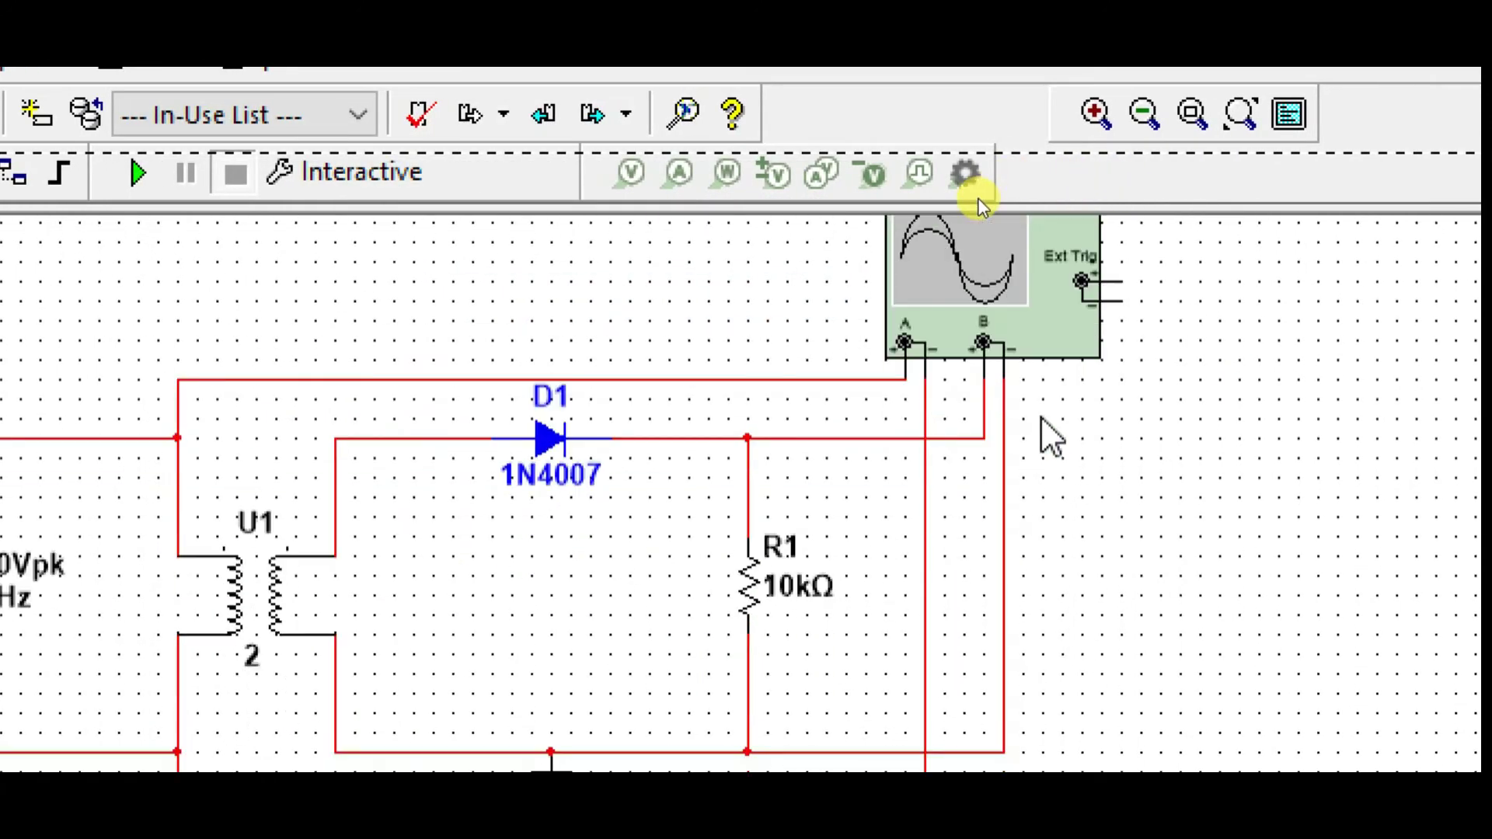
{"action": "scroll", "coordinate": [1051, 443], "scroll_direction": "up", "scroll_amount": 3}
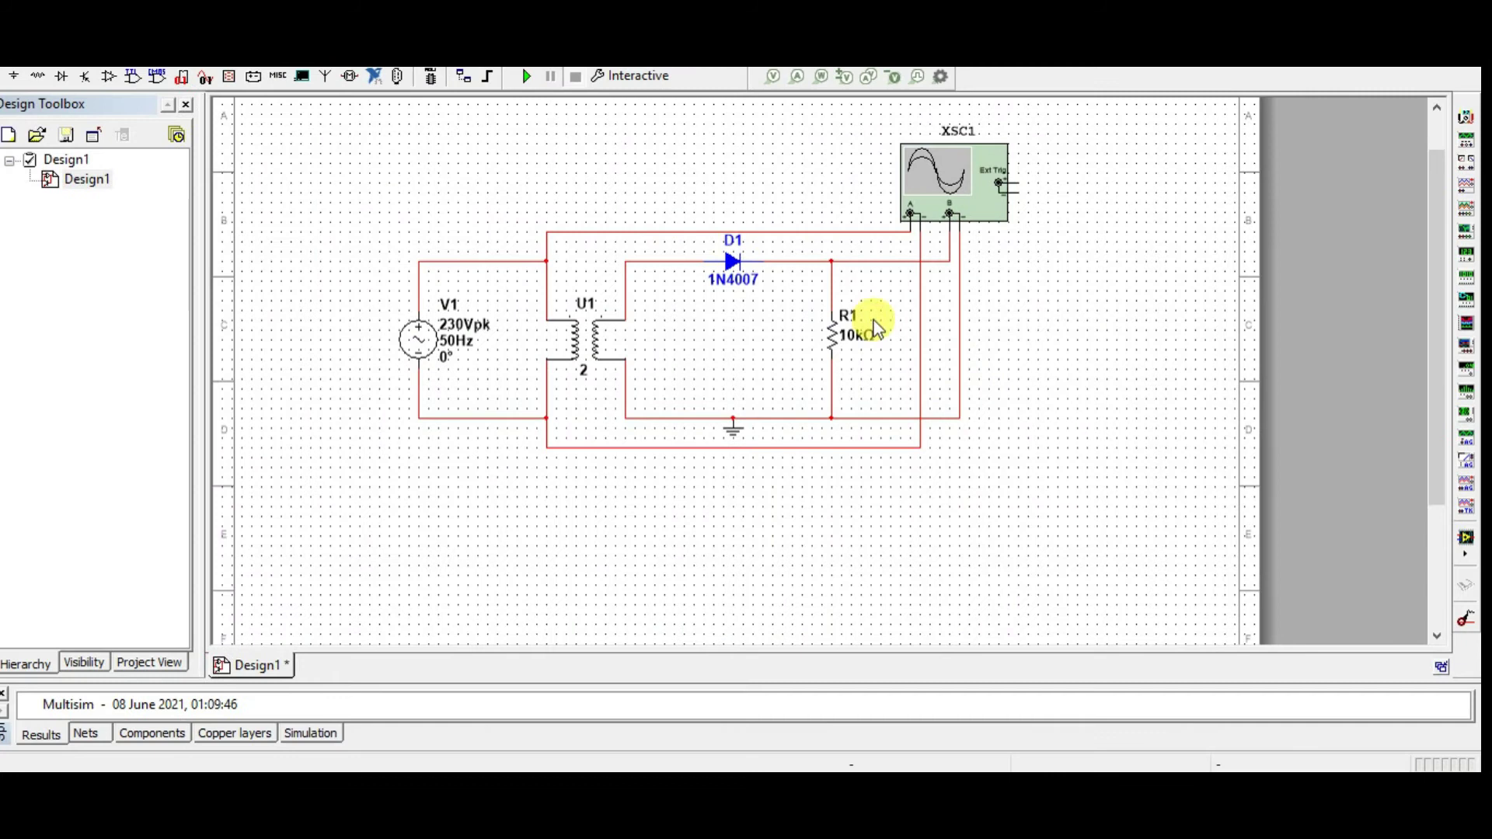
Step: Run the simulation and open oscilloscope XSC1 with its display background reversed to white
{"action": "left_click", "coordinate": [532, 81]}
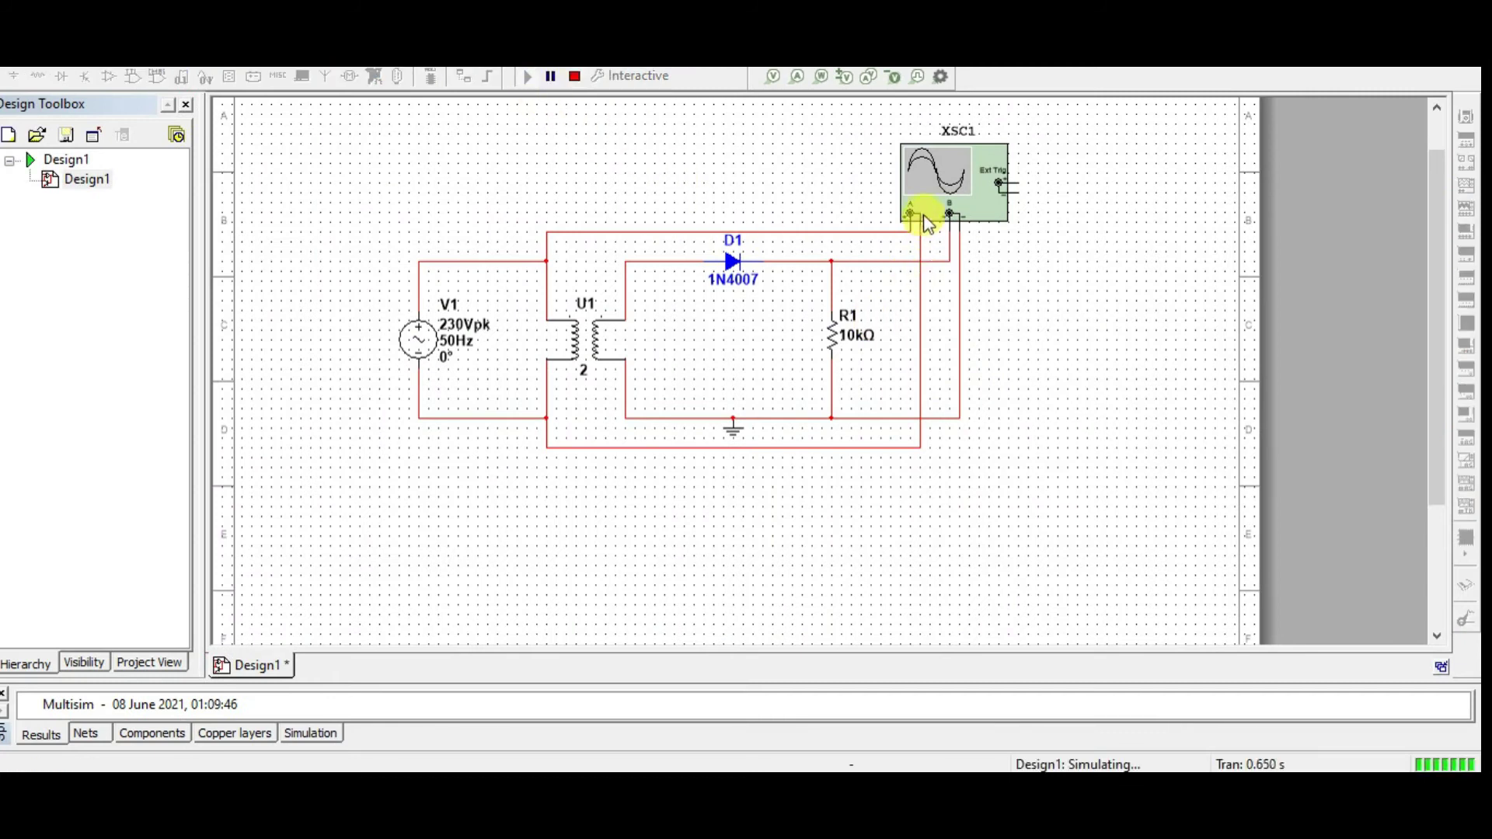
{"action": "double_click", "coordinate": [946, 173]}
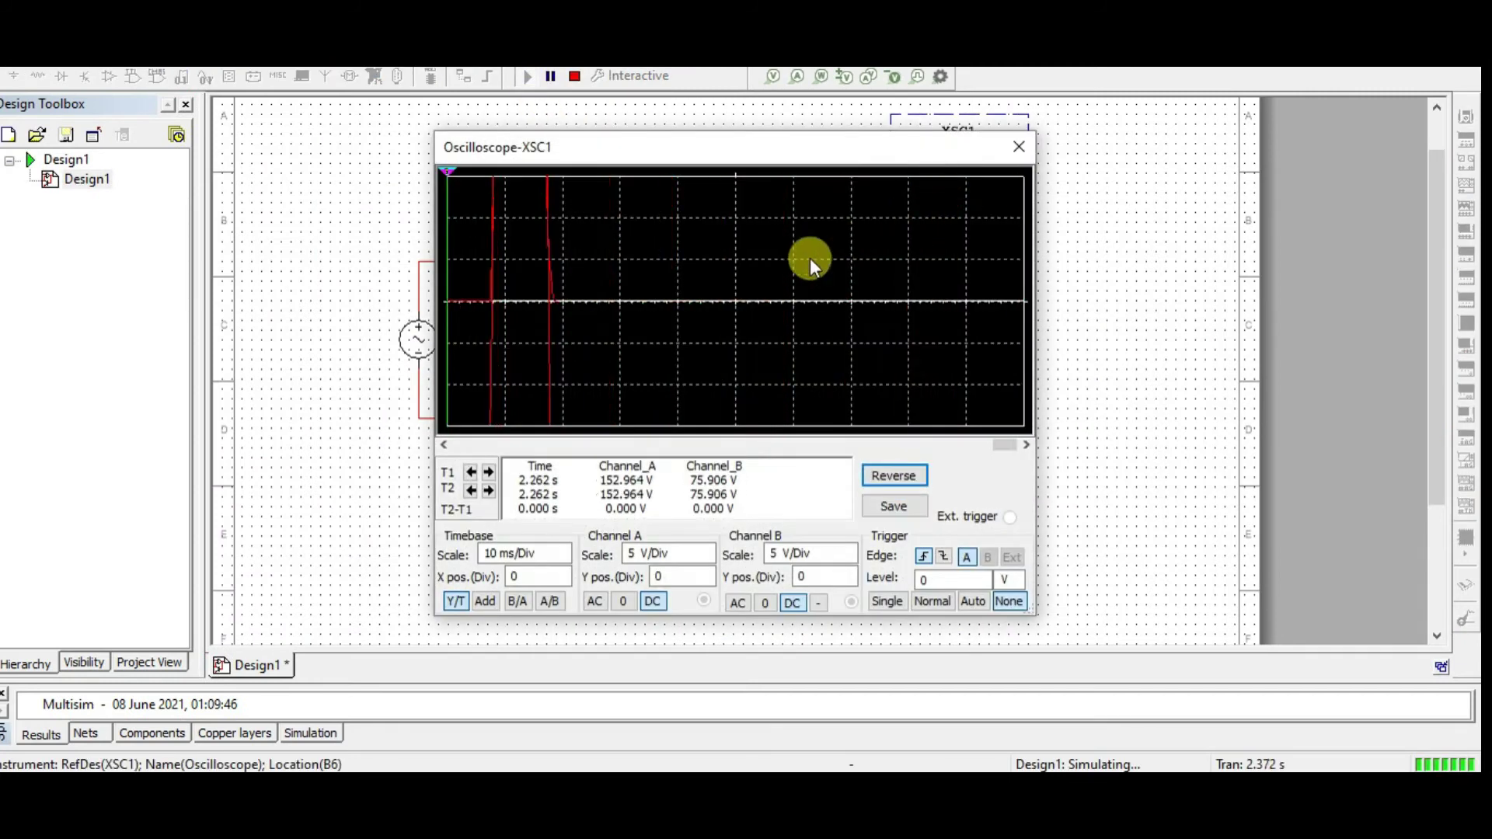
{"action": "left_click", "coordinate": [864, 481]}
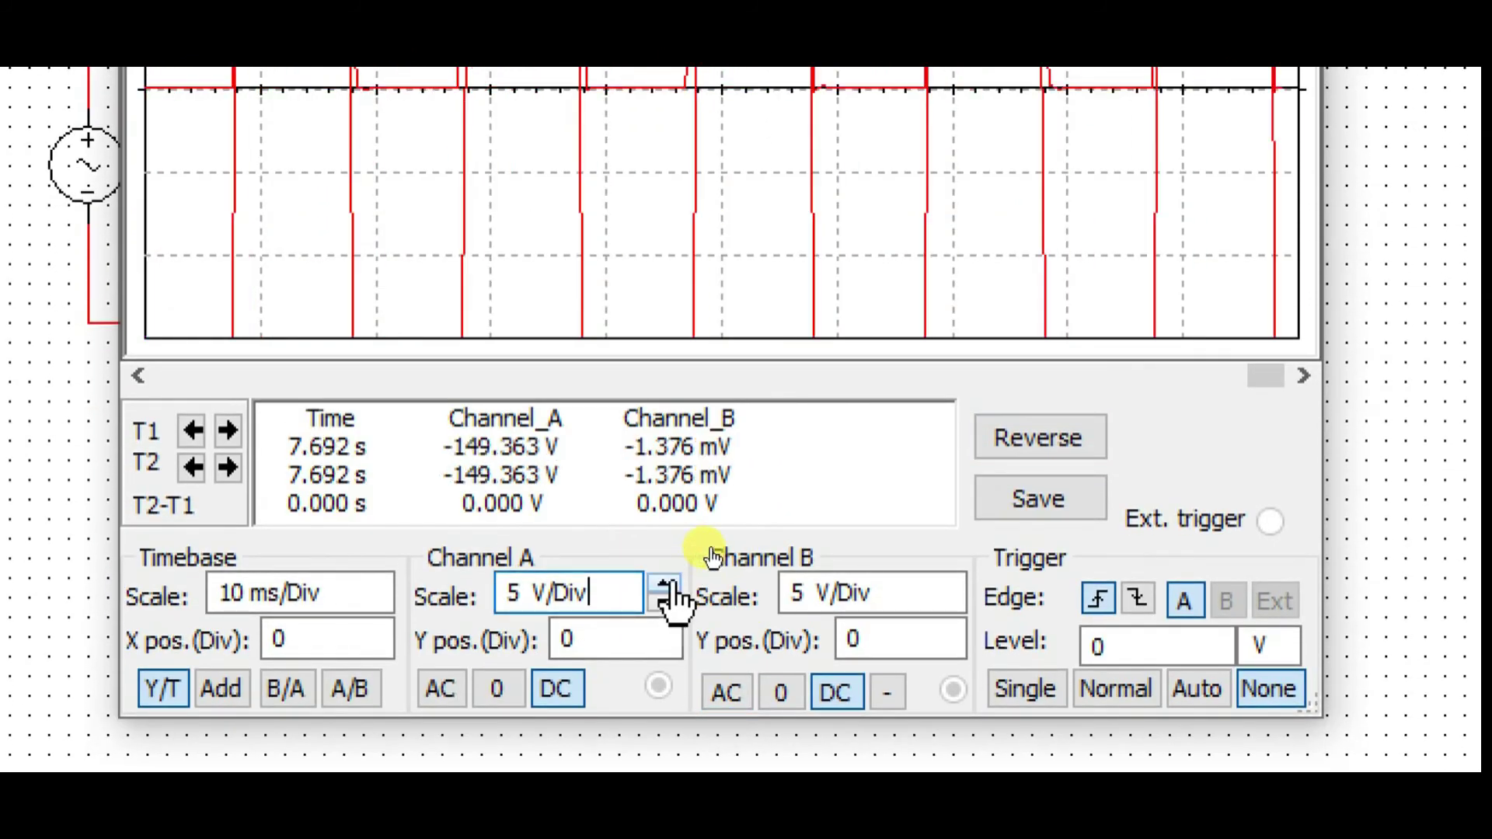
Step: Set the oscilloscope's Channel A scale to 200 V/Div, and close the instrument and stop the simulation
{"action": "left_click", "coordinate": [665, 584]}
{"action": "left_click", "coordinate": [664, 584]}
{"action": "left_click", "coordinate": [664, 585]}
{"action": "left_click", "coordinate": [665, 584]}
{"action": "left_click", "coordinate": [665, 584]}
{"action": "left_click", "coordinate": [665, 585]}
{"action": "left_click", "coordinate": [665, 585]}
{"action": "left_click", "coordinate": [665, 601]}
{"action": "left_click", "coordinate": [665, 601]}
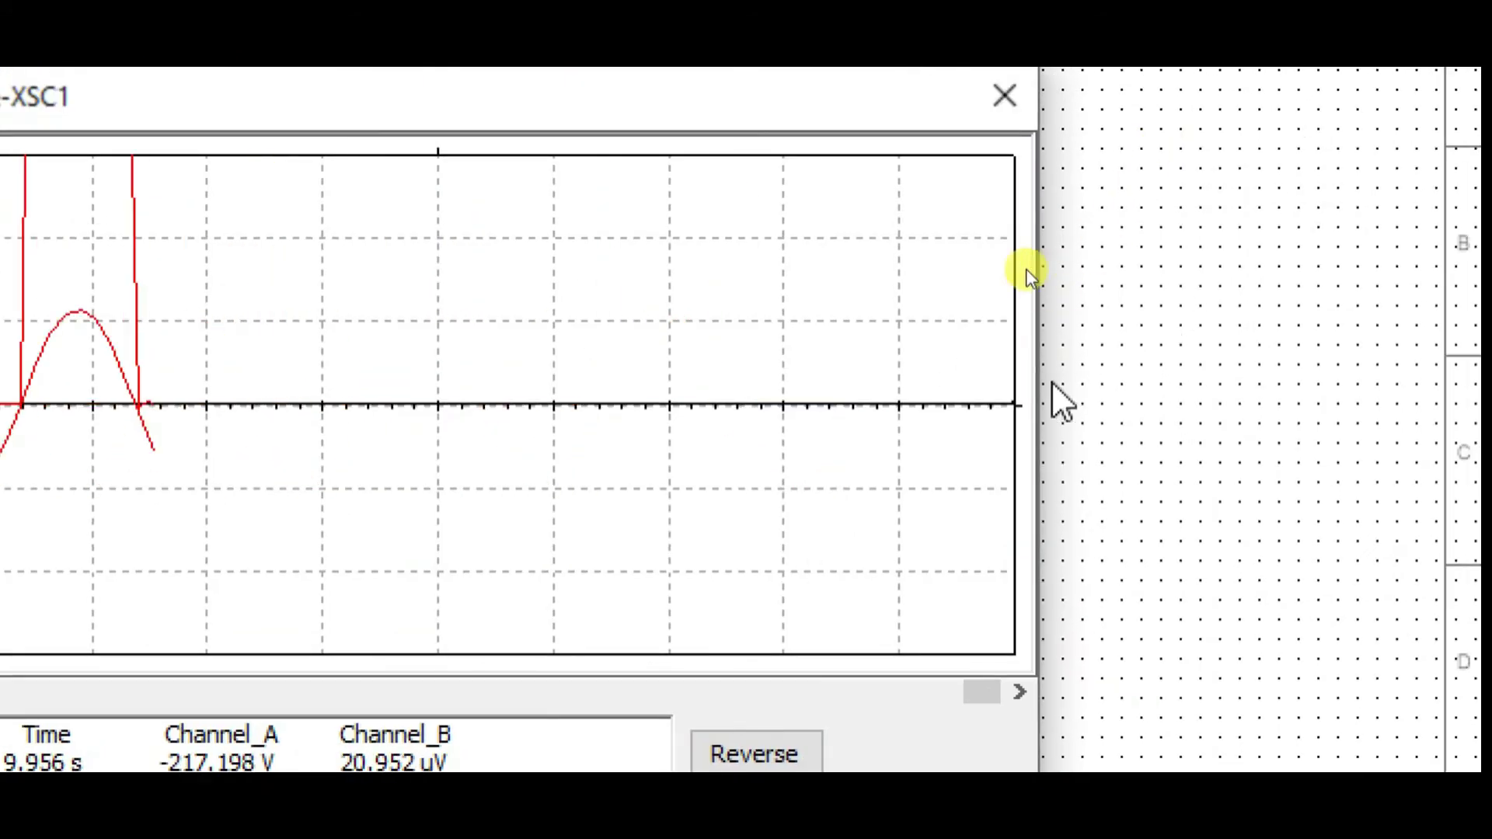
{"action": "left_click", "coordinate": [987, 100]}
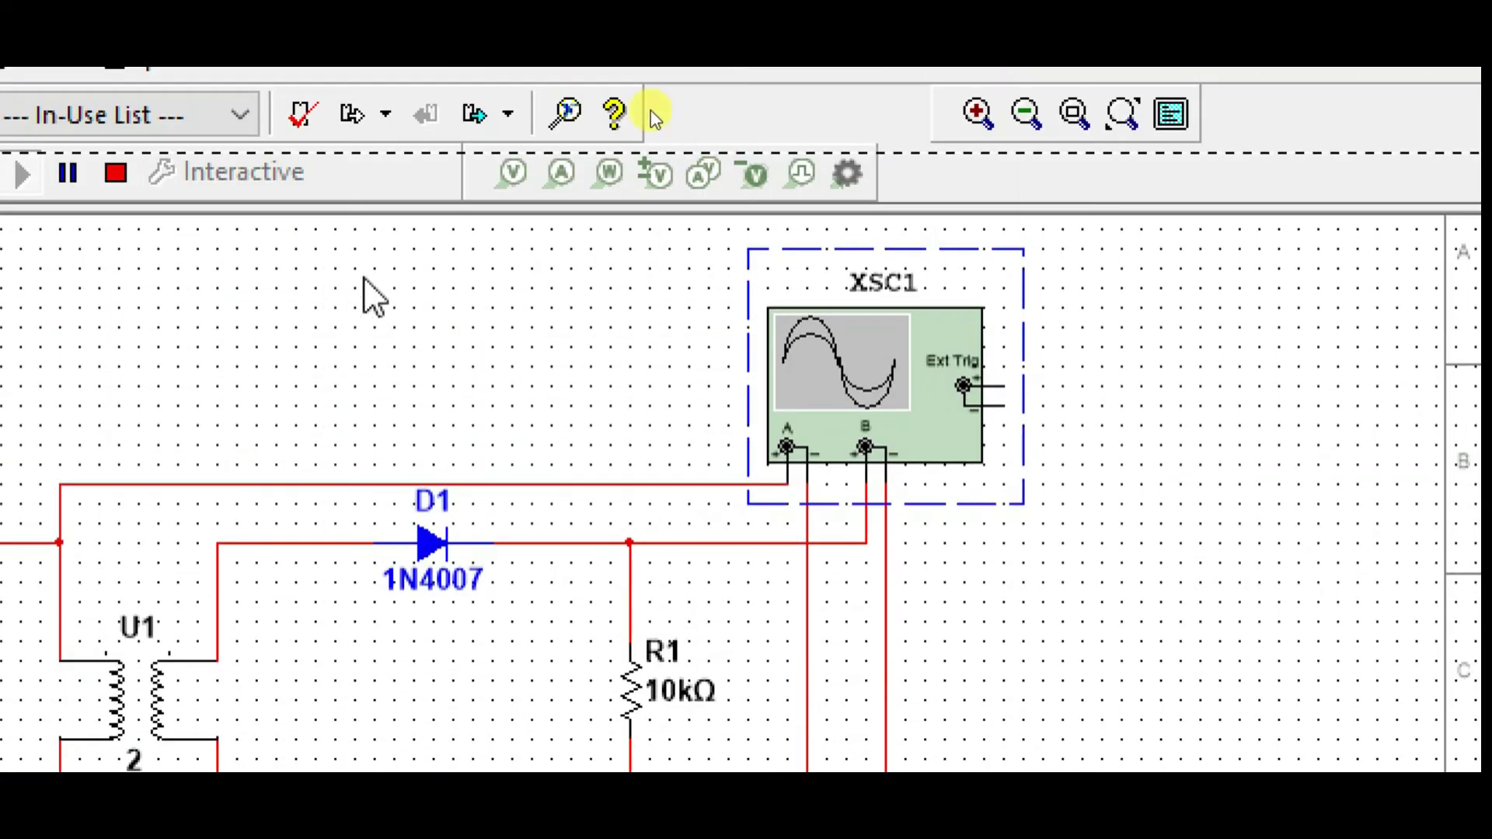
{"action": "left_click", "coordinate": [117, 173]}
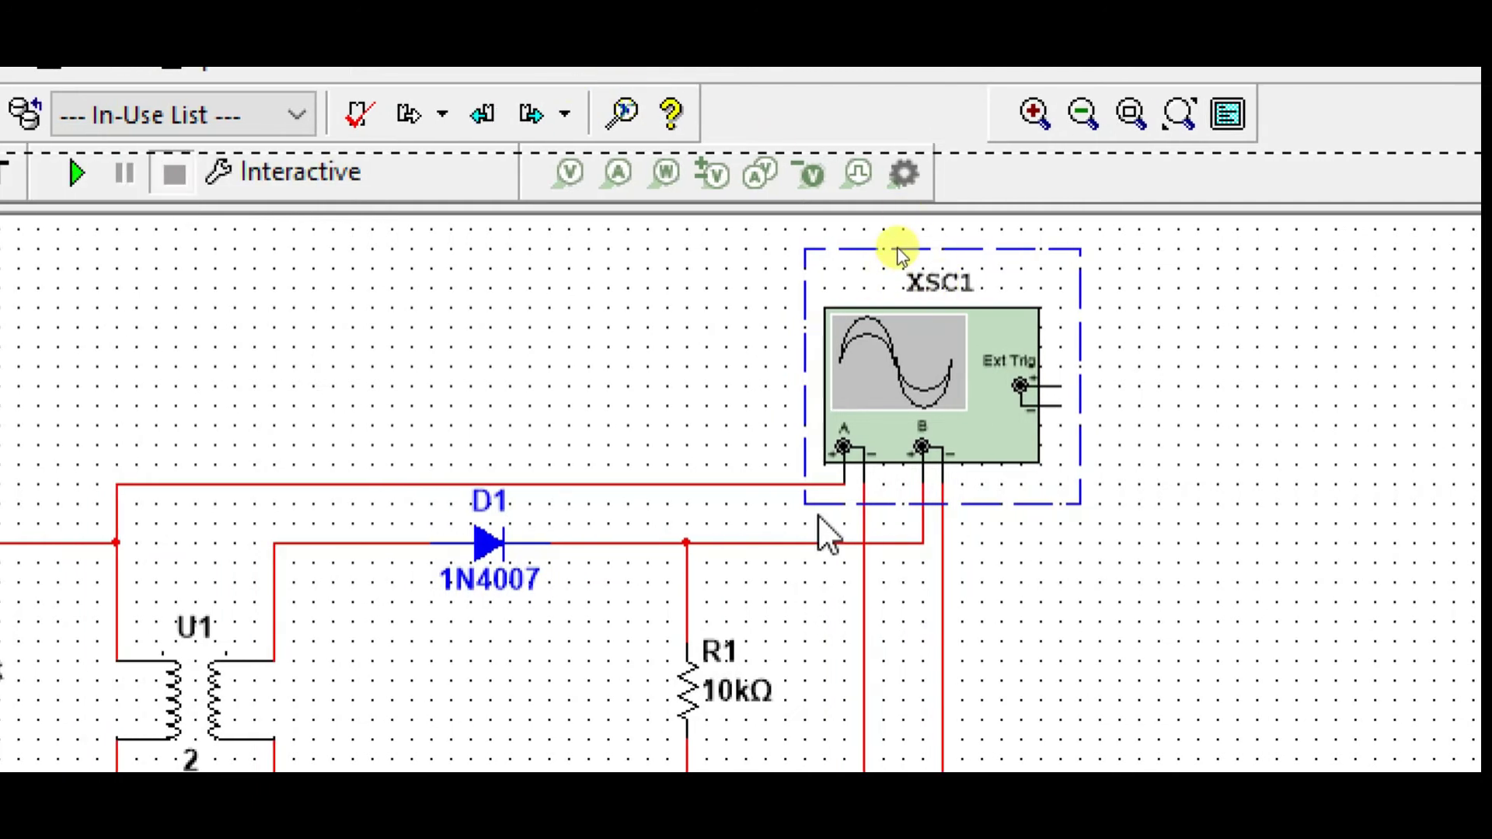
Step: Change the net color of the wire from diode D1's cathode to oscilloscope Channel B to blue
{"action": "double_click", "coordinate": [818, 542]}
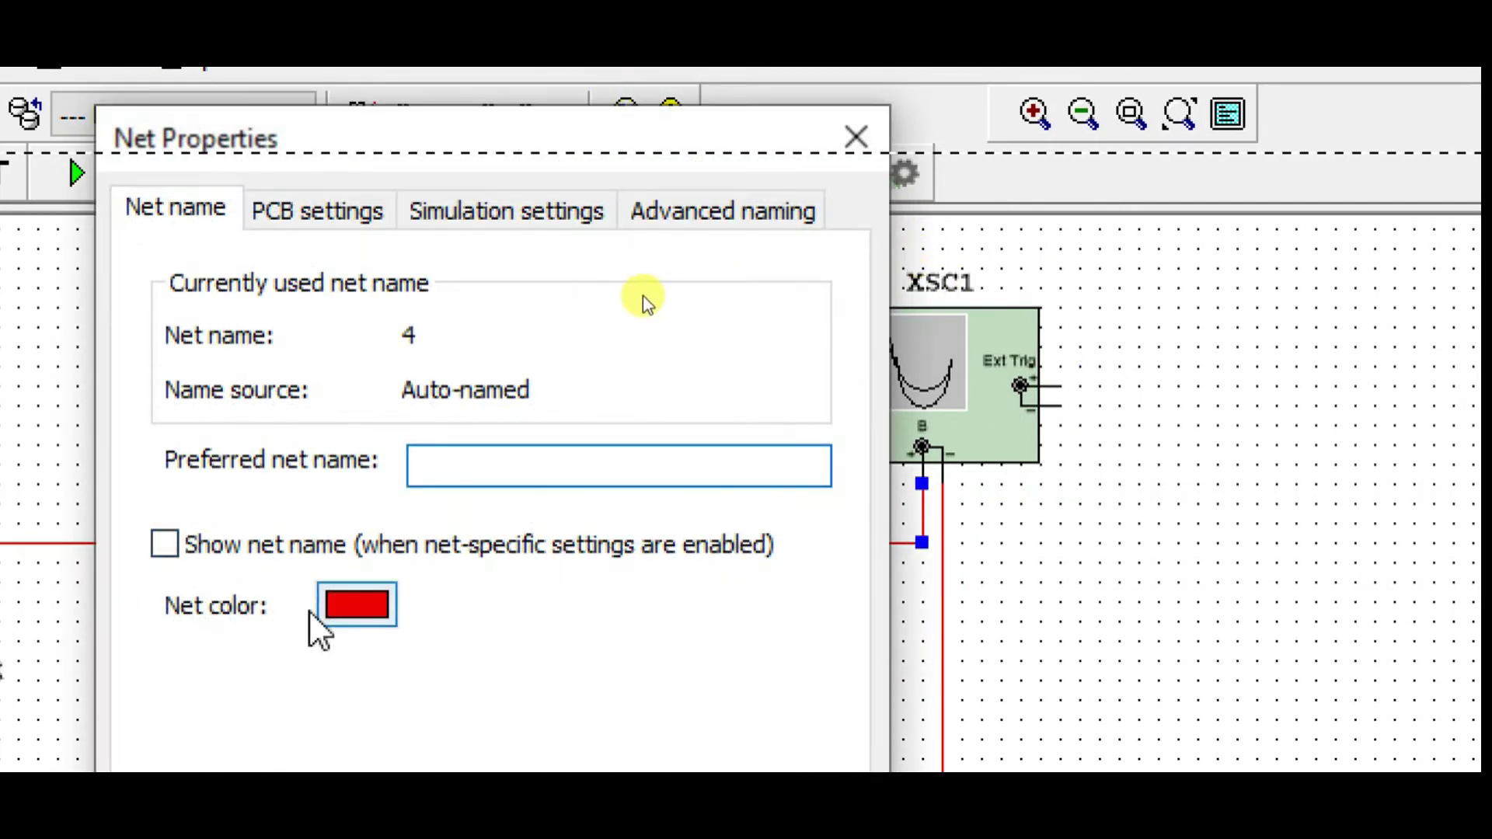
{"action": "left_click", "coordinate": [342, 606]}
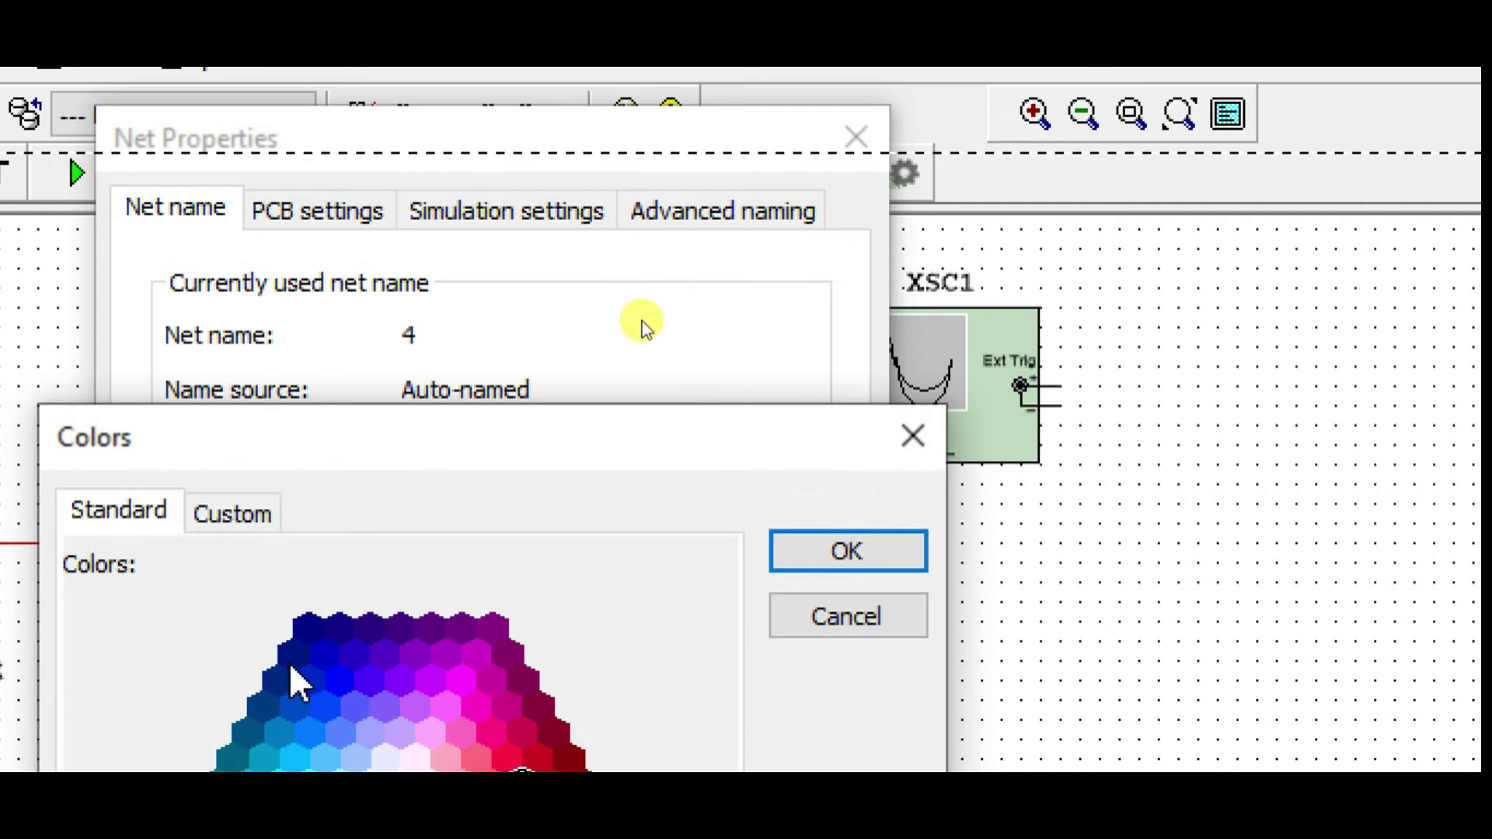
{"action": "left_click", "coordinate": [324, 655]}
{"action": "left_click", "coordinate": [838, 548]}
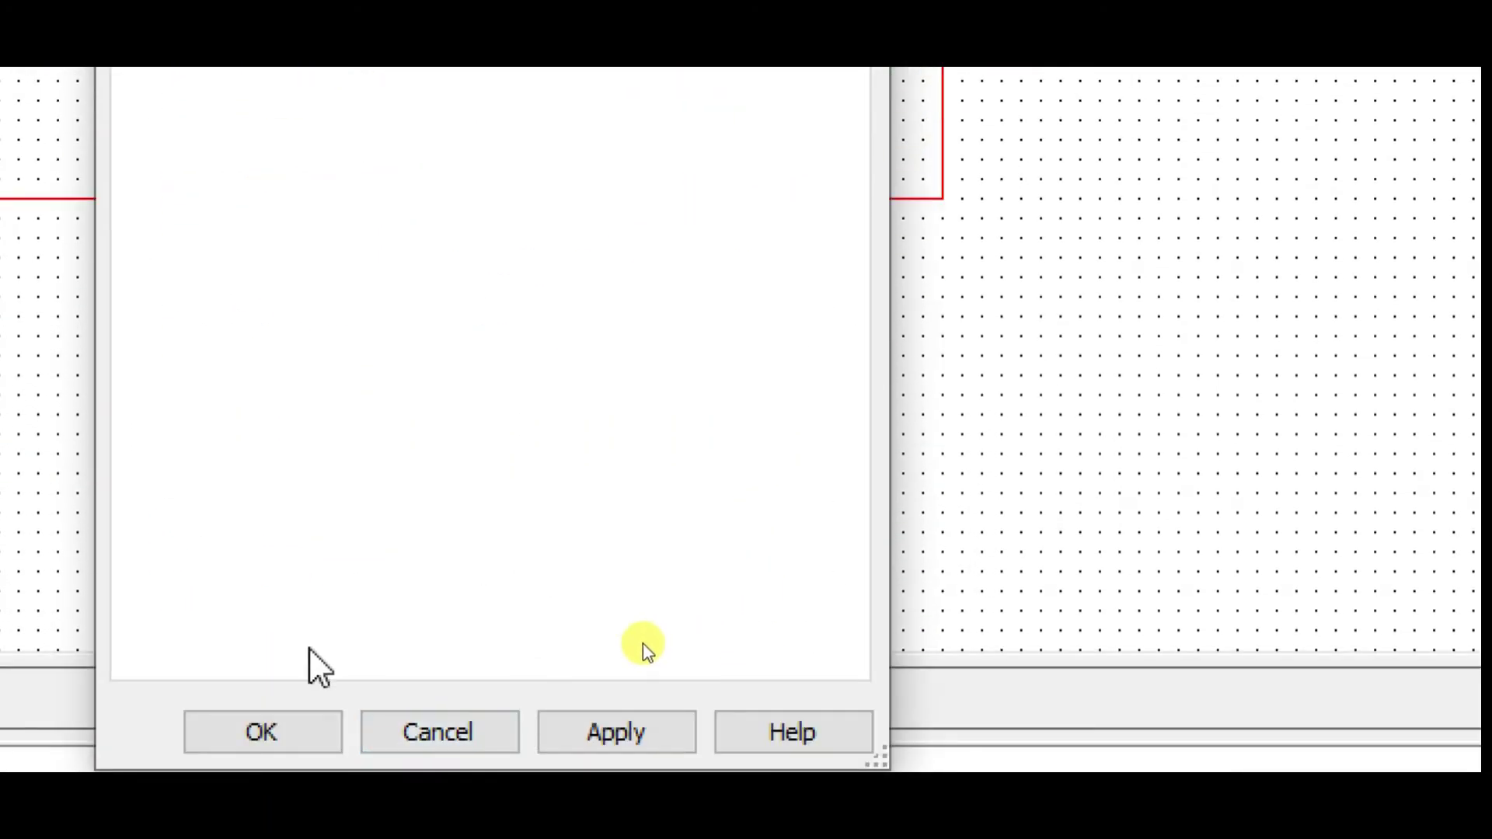
{"action": "left_click", "coordinate": [288, 727]}
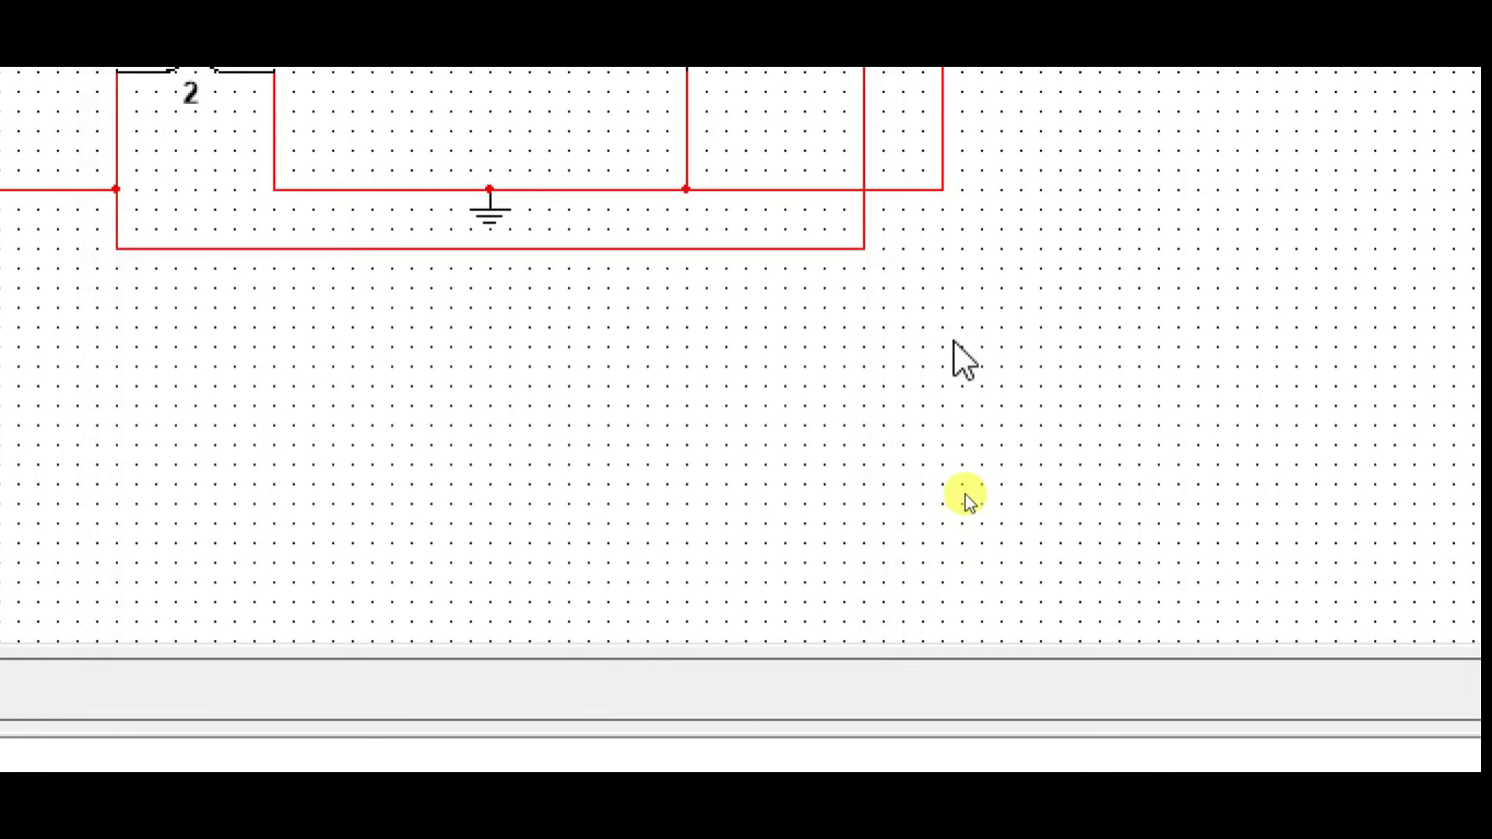
Step: Rerun the simulation with XSC1 open in Single trigger mode, and set the Channel B scale to 100 V/Div
{"action": "double_click", "coordinate": [928, 178]}
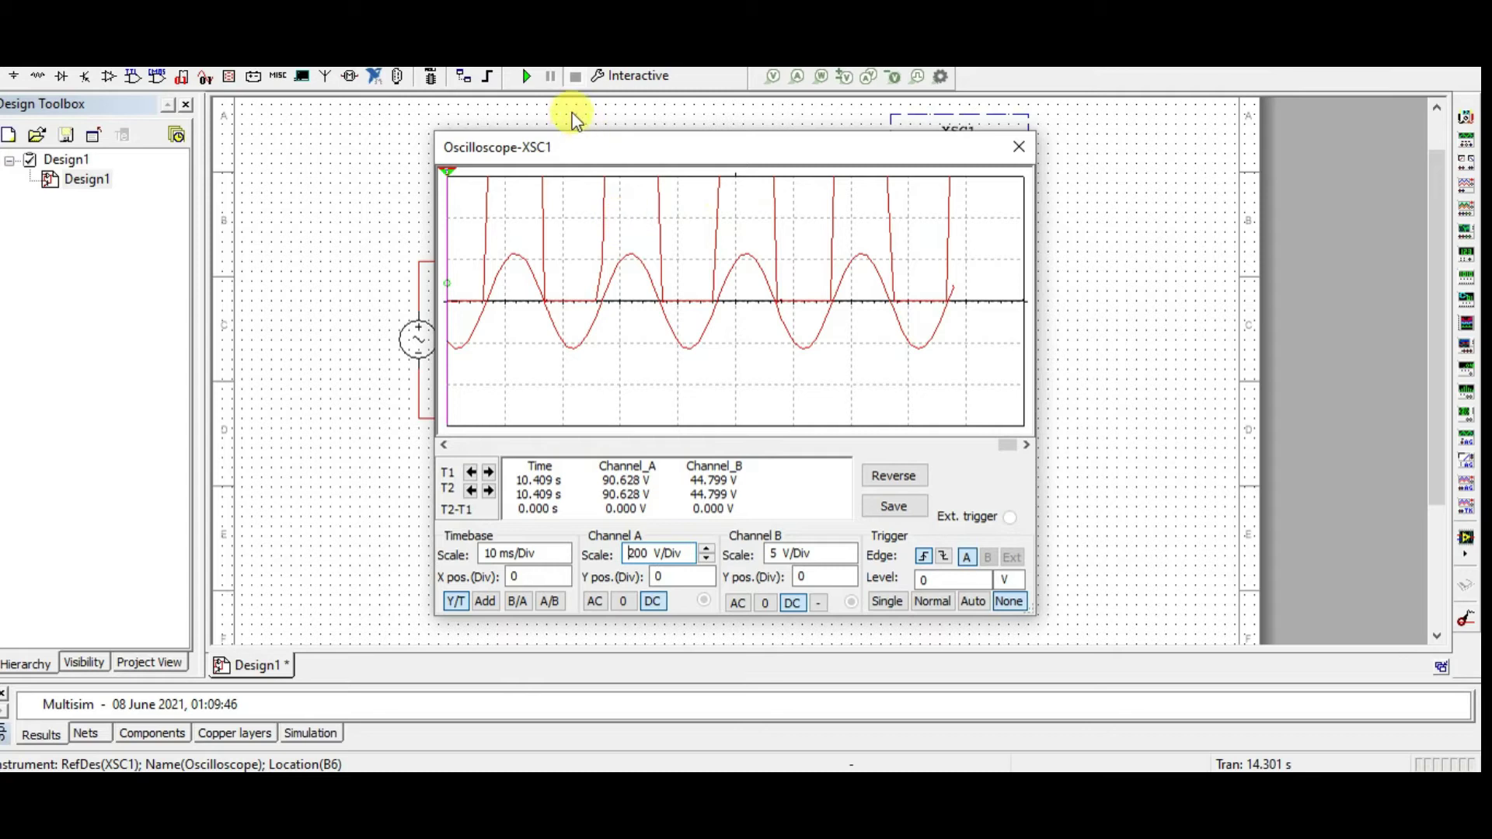
{"action": "left_click", "coordinate": [526, 75]}
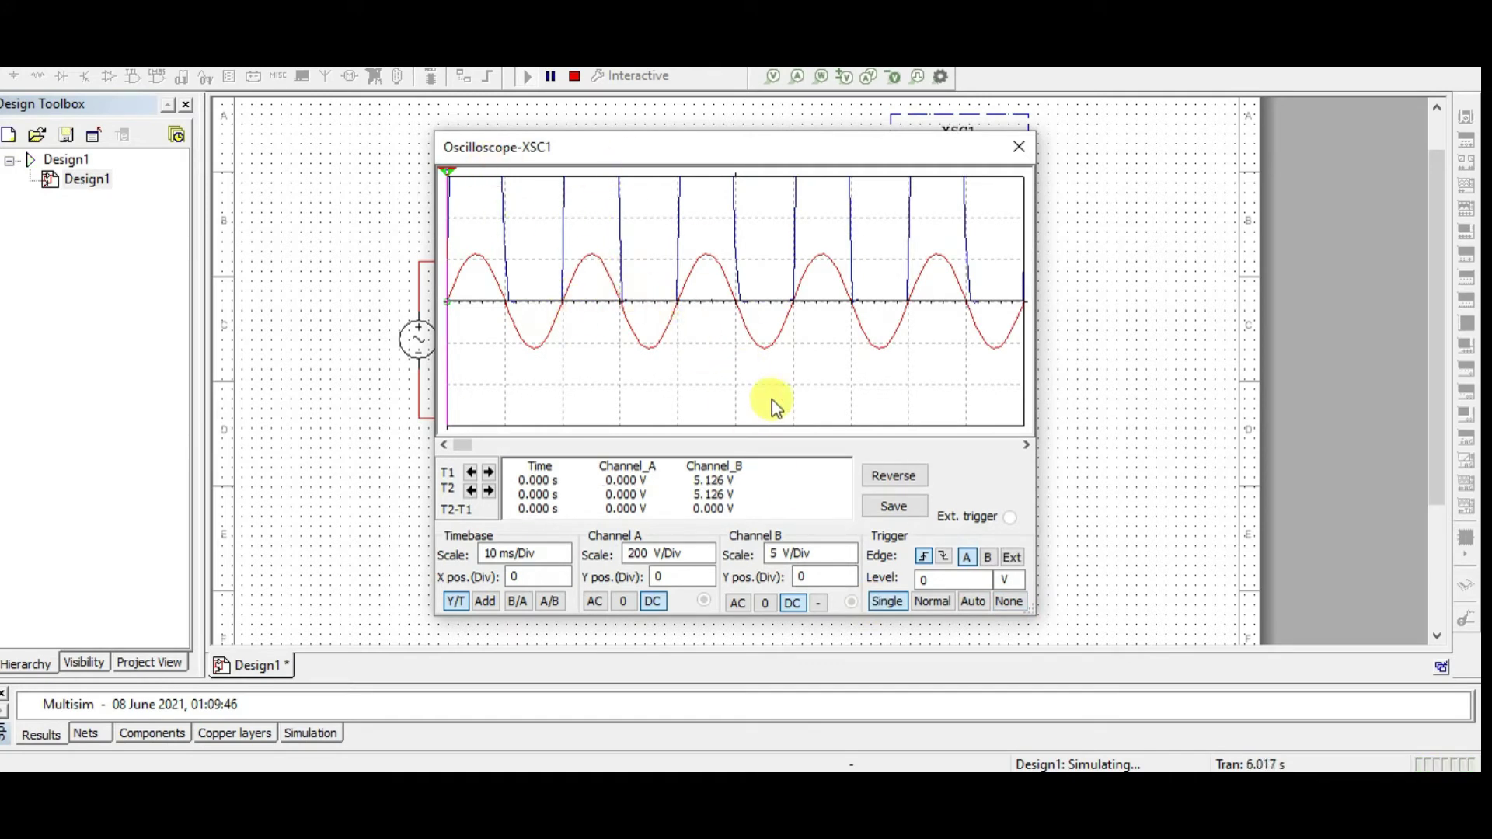
{"action": "left_click", "coordinate": [848, 550]}
{"action": "left_click", "coordinate": [848, 549]}
{"action": "left_click", "coordinate": [848, 549]}
{"action": "left_click", "coordinate": [848, 550]}
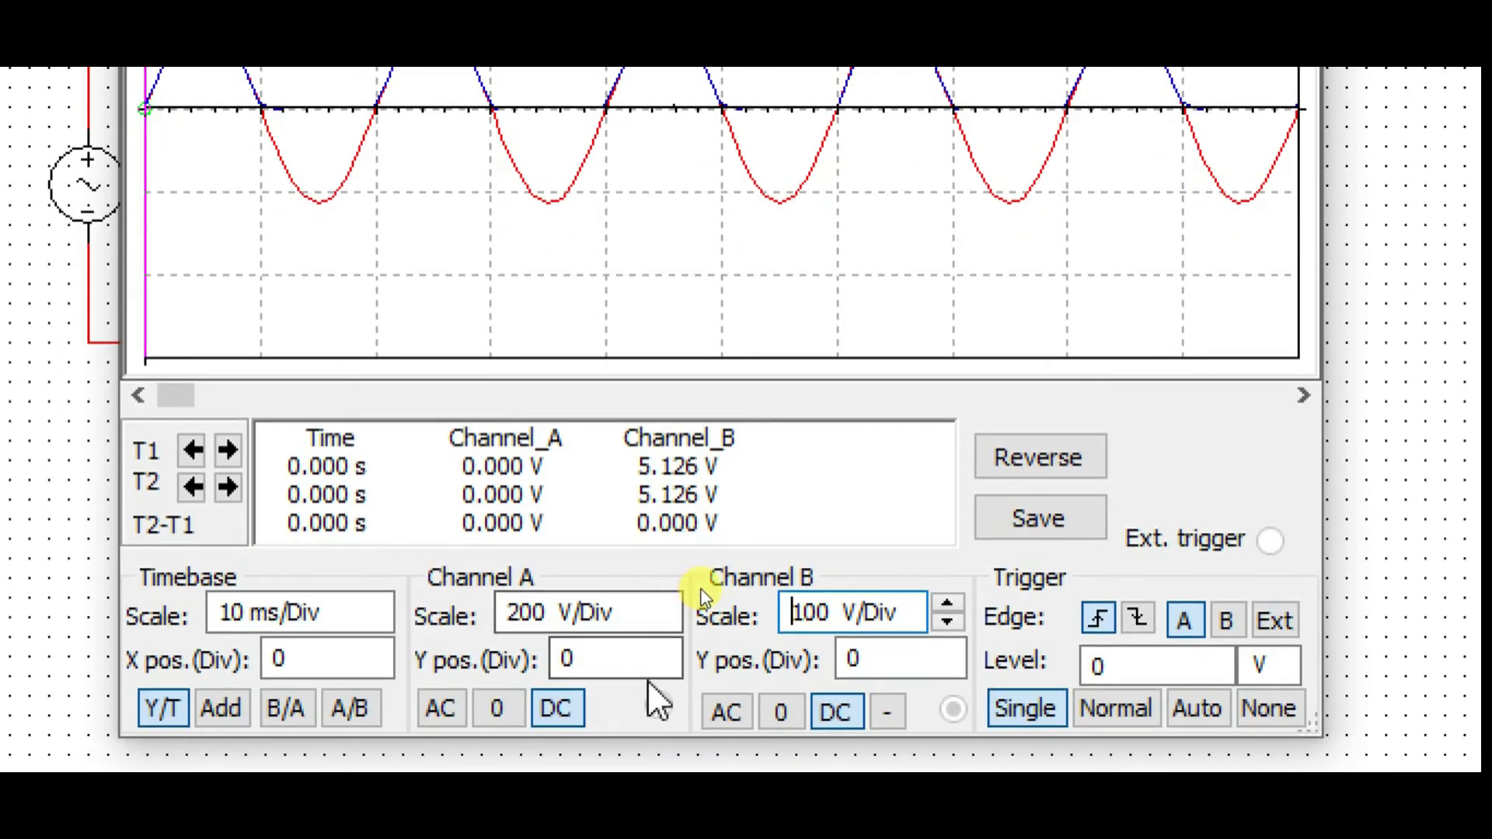
Step: Switch Channel A's coupling to 0 with a 1 kV/Div scale to isolate the Channel B waveform, and stop the simulation
{"action": "left_click", "coordinate": [517, 677]}
{"action": "scroll", "coordinate": [572, 611], "scroll_direction": "up", "scroll_amount": 2}
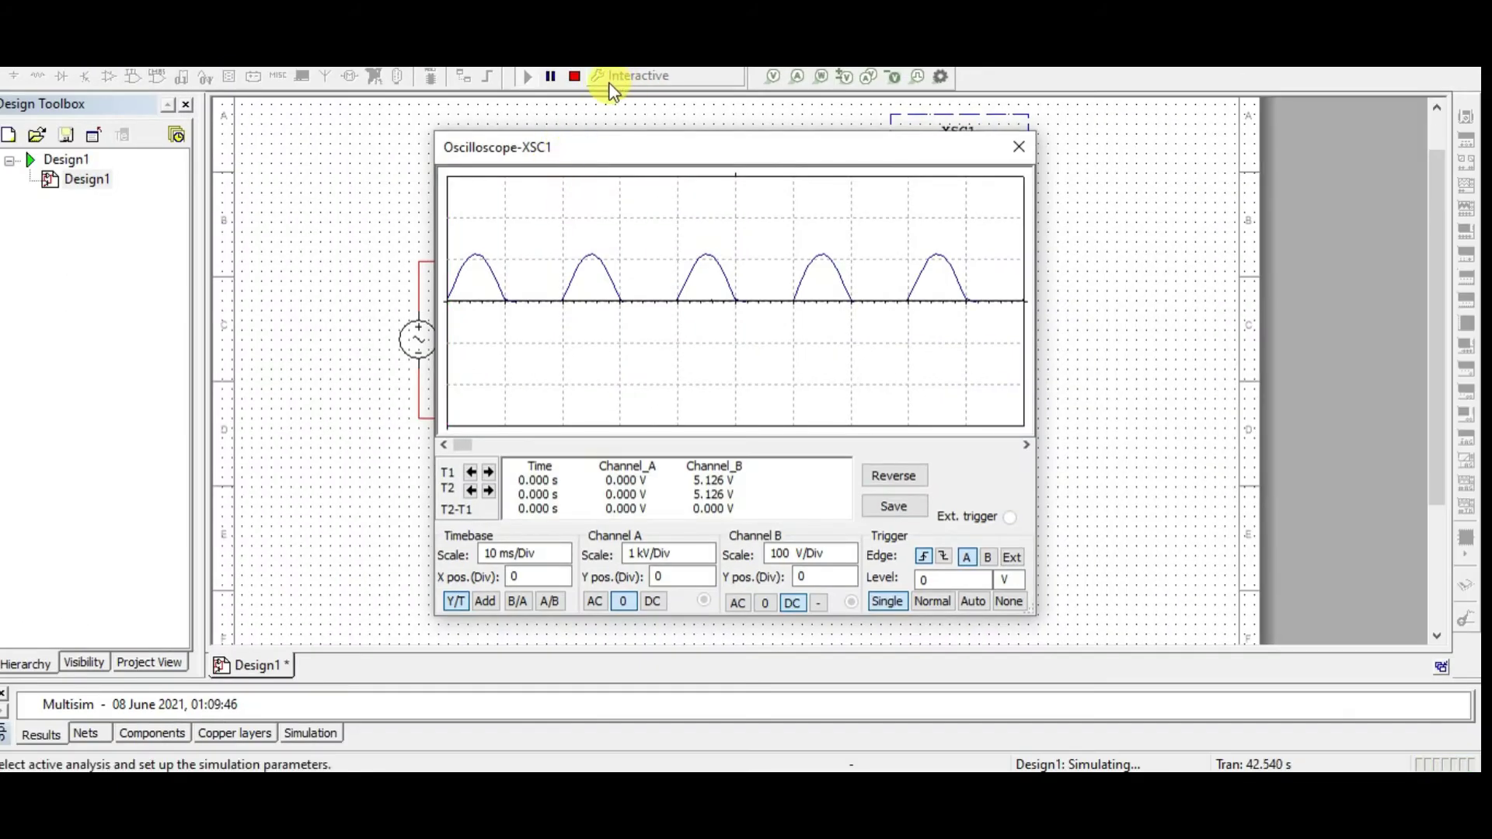
{"action": "left_click", "coordinate": [600, 171]}
{"action": "left_click", "coordinate": [575, 78]}
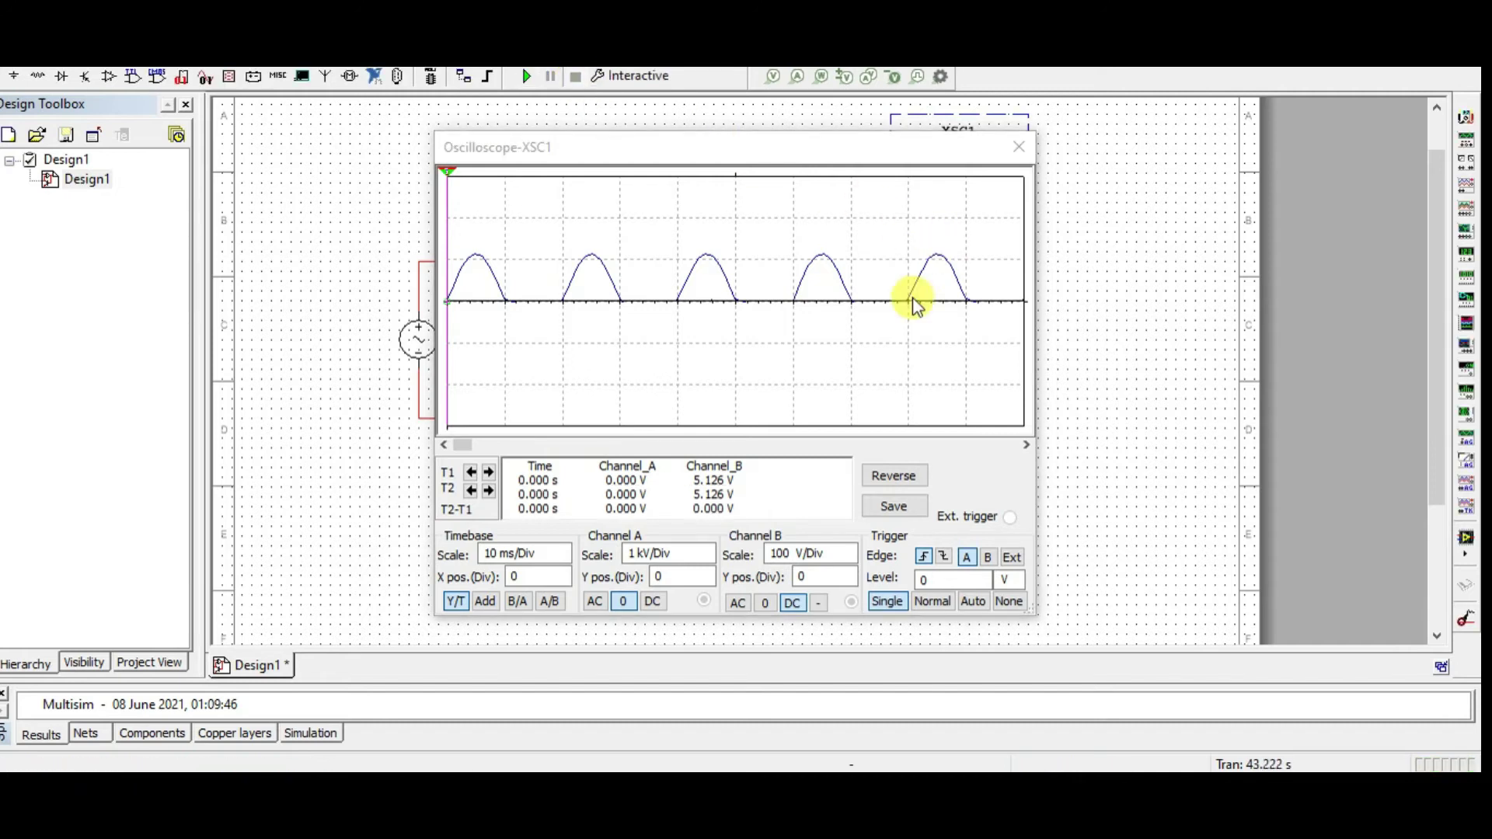
Step: Rerun the simulation with Channel A set to DC coupling and 200 V/Div, and close the oscilloscope and stop the run
{"action": "left_click", "coordinate": [652, 601]}
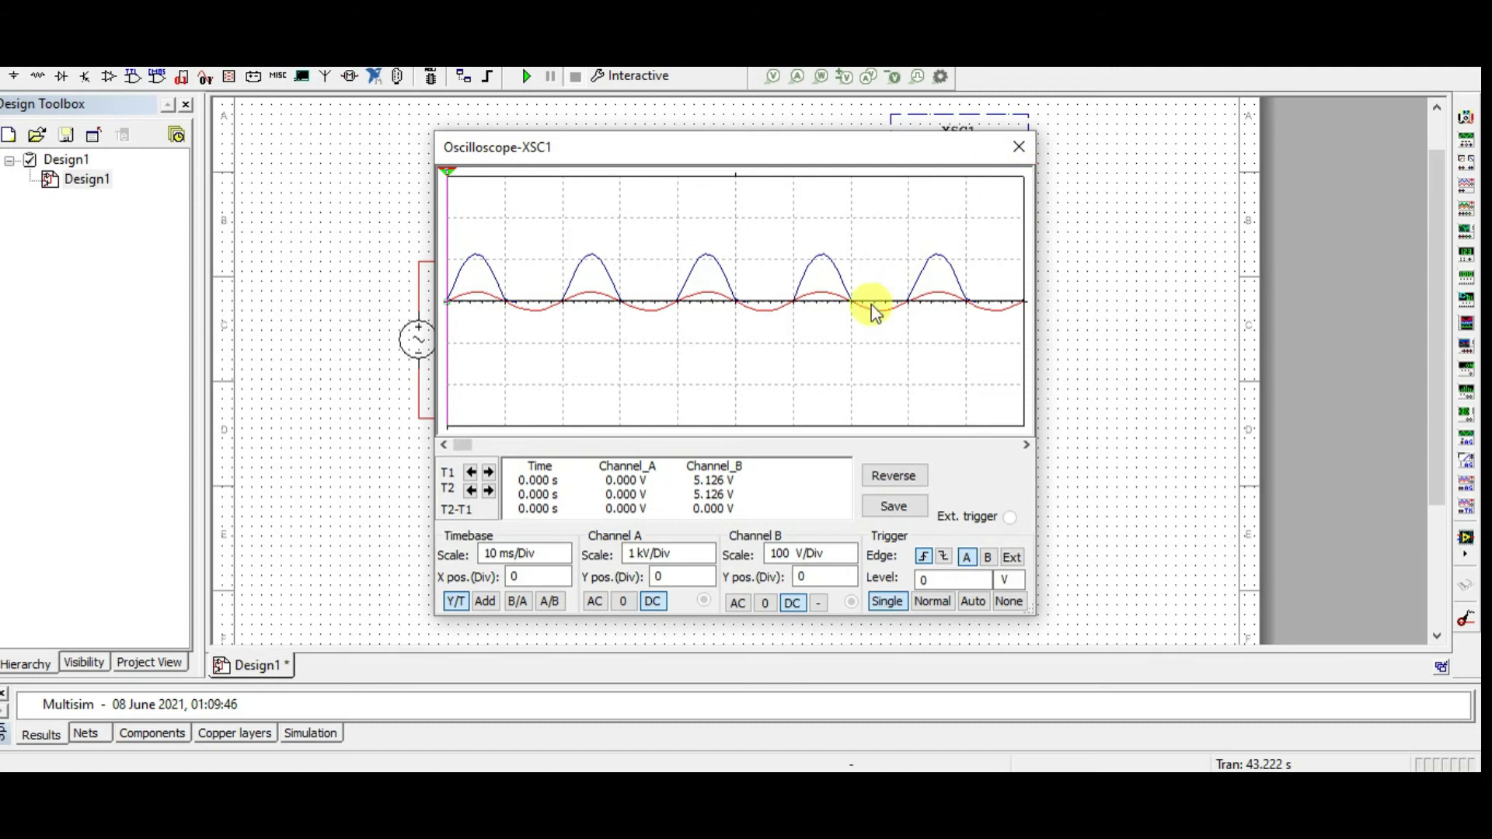
{"action": "left_click", "coordinate": [531, 77]}
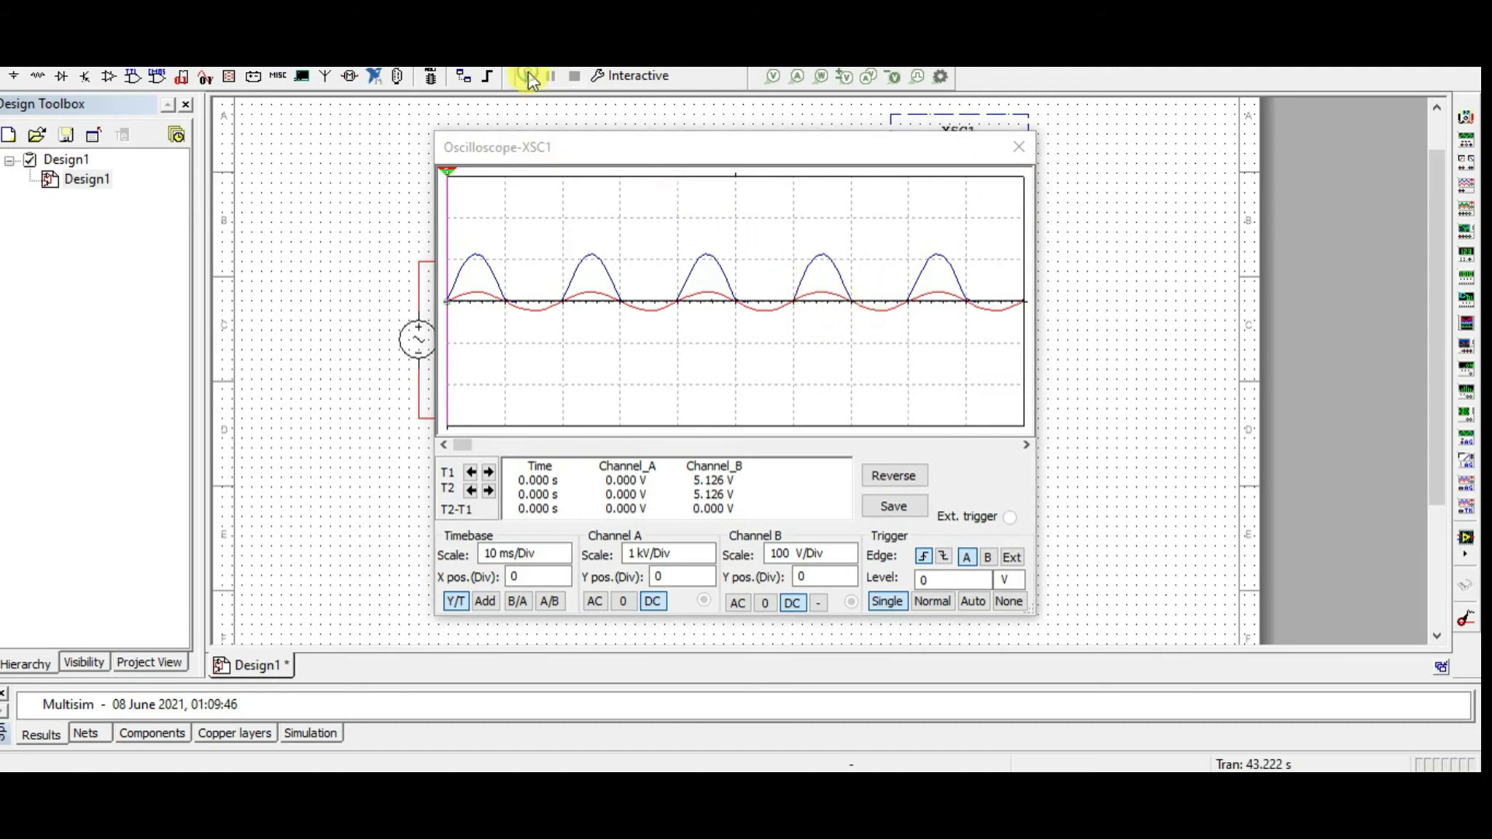
{"action": "left_click", "coordinate": [704, 554]}
{"action": "left_click", "coordinate": [709, 559]}
{"action": "left_click", "coordinate": [709, 559]}
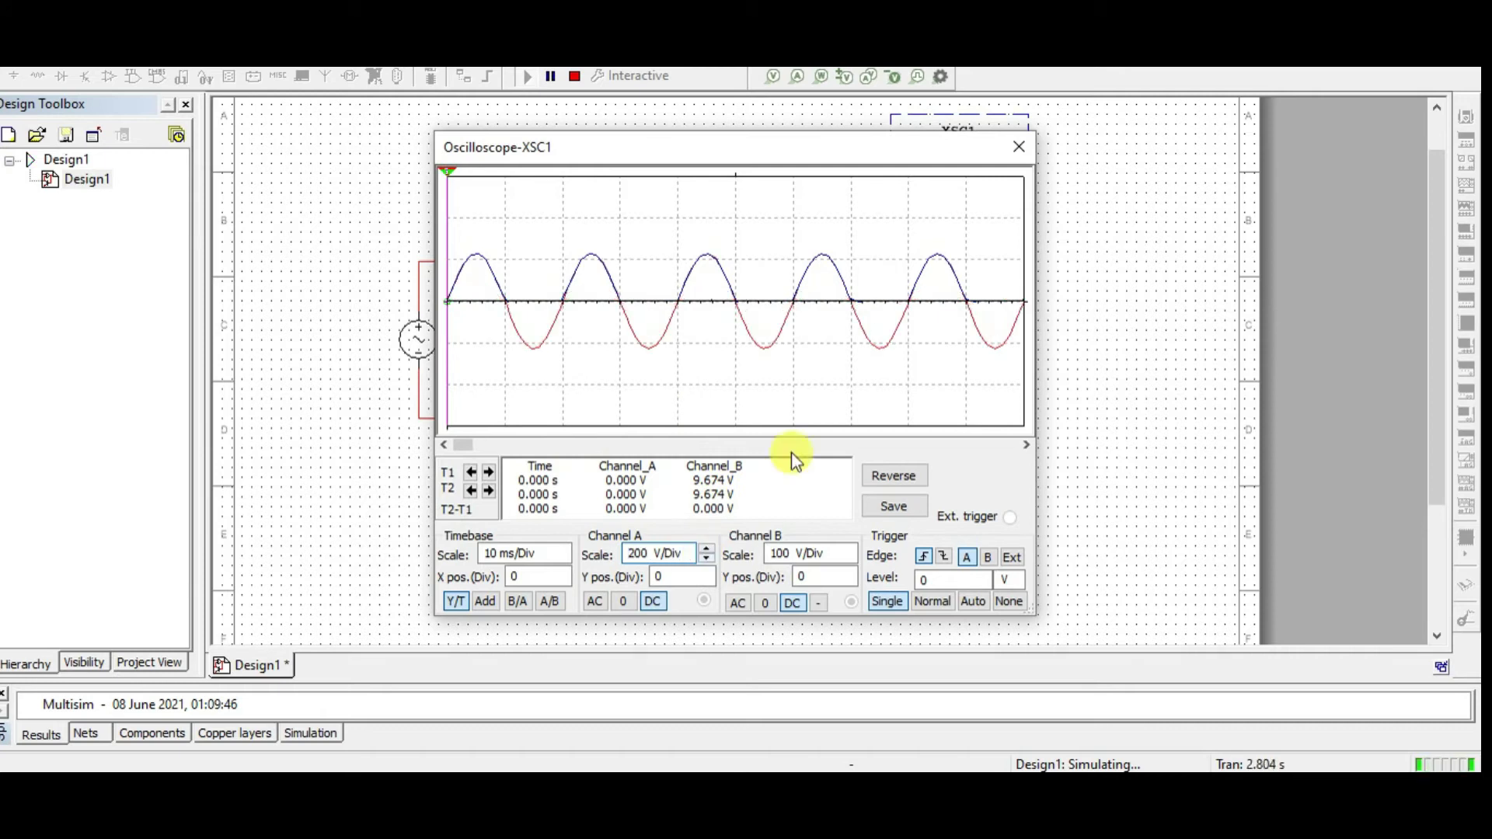
{"action": "left_click", "coordinate": [1019, 147]}
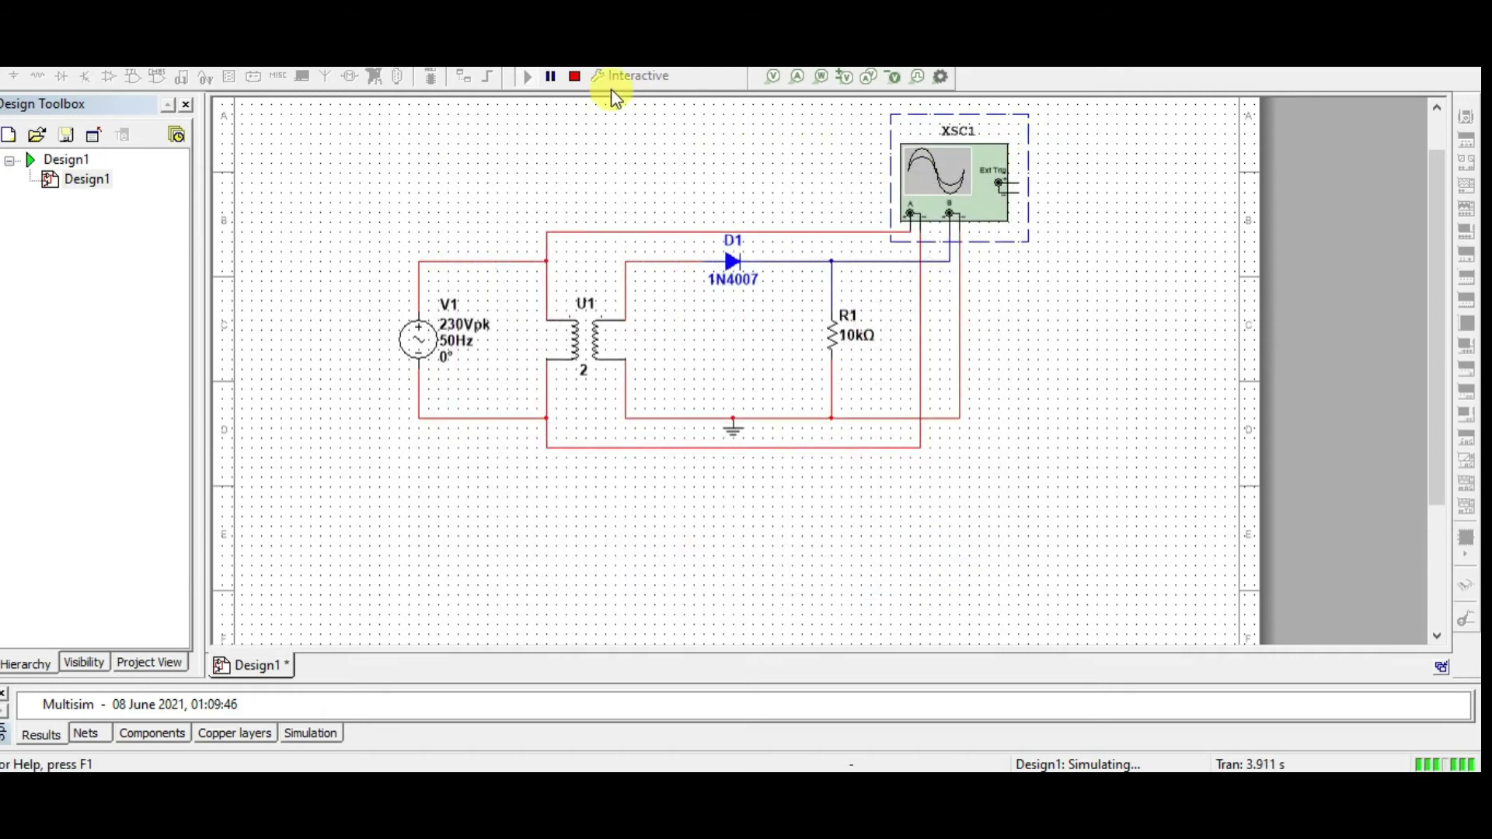
{"action": "left_click", "coordinate": [574, 76]}
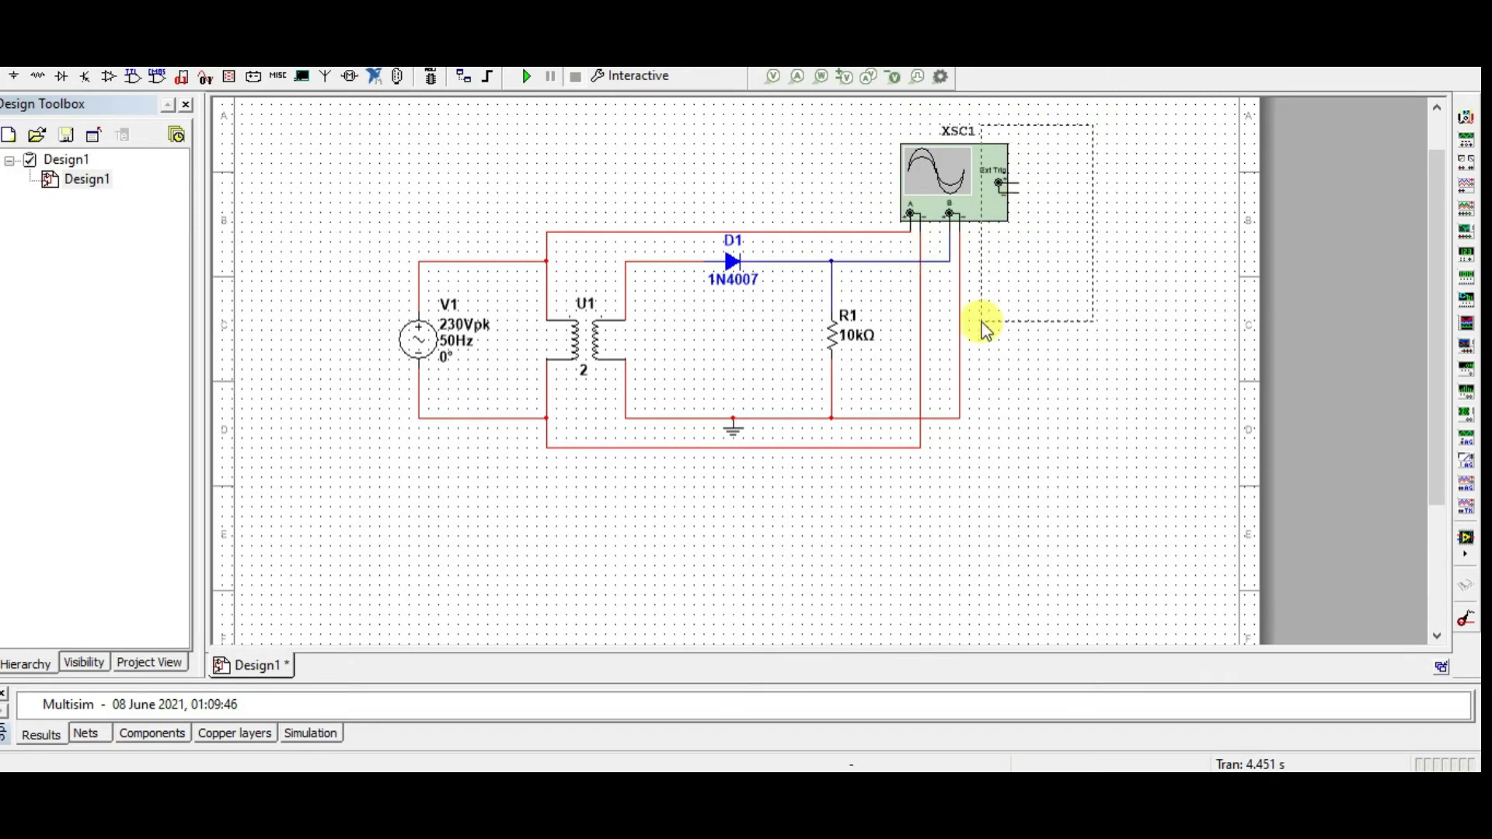
Step: Shift oscilloscope XSC1 with its connected wires to the right to free space beside resistor R1
{"action": "left_click_drag", "start_coordinate": [902, 455], "coordinate": [906, 470]}
{"action": "key", "text": "Right"}
{"action": "key", "text": "Right"}
{"action": "key", "text": "Right"}
{"action": "key", "text": "Right"}
{"action": "key", "text": "Right"}
{"action": "key", "text": "Right"}
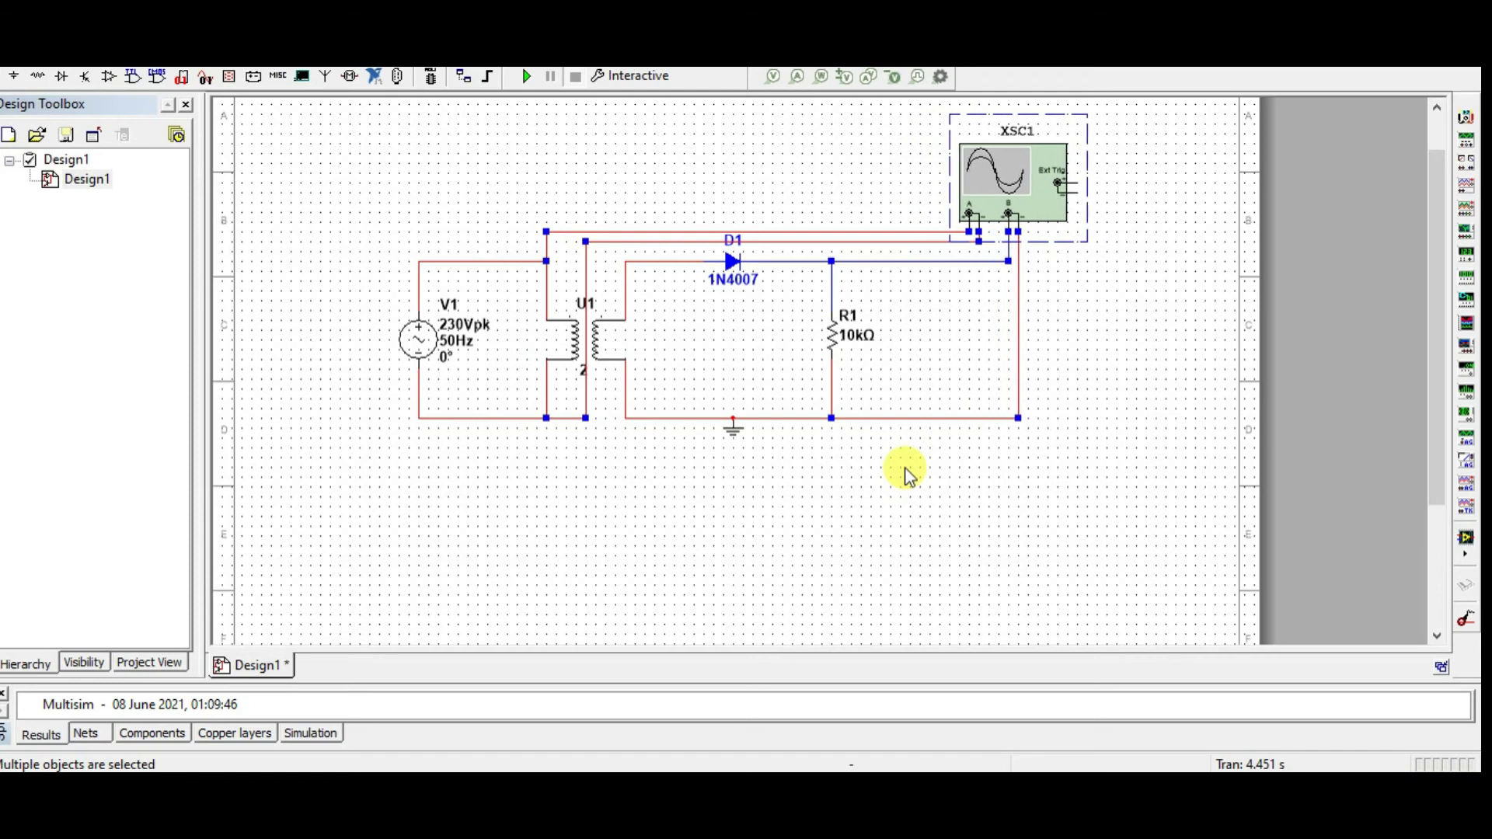
{"action": "left_click", "coordinate": [1147, 358]}
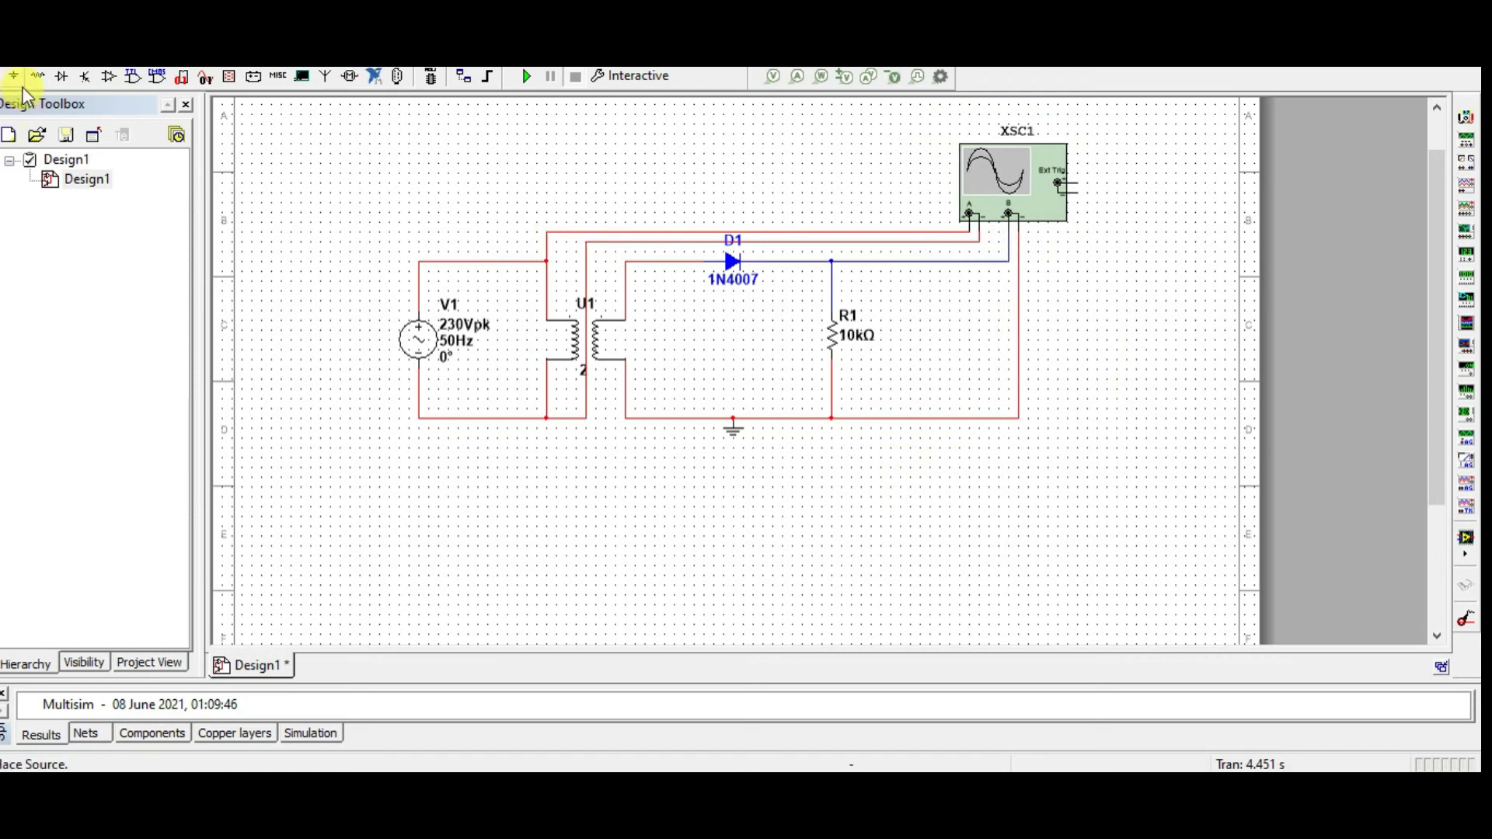
Step: Place a 1 µF capacitor from the Basic group to the right of R1 and rotate it to vertical
{"action": "left_click", "coordinate": [41, 75]}
{"action": "left_click", "coordinate": [785, 164]}
{"action": "left_click", "coordinate": [810, 226]}
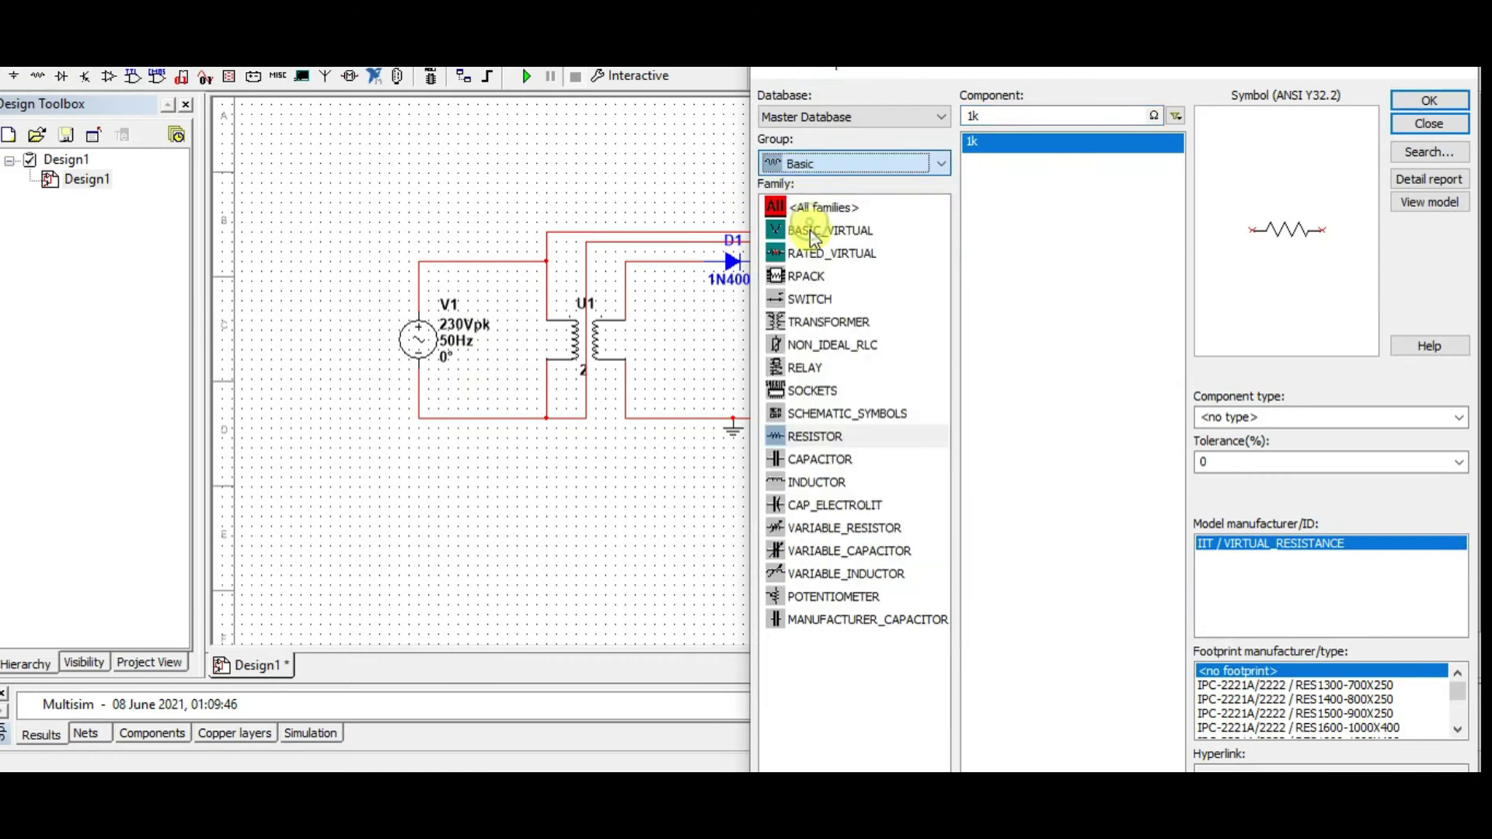
{"action": "left_click", "coordinate": [808, 460]}
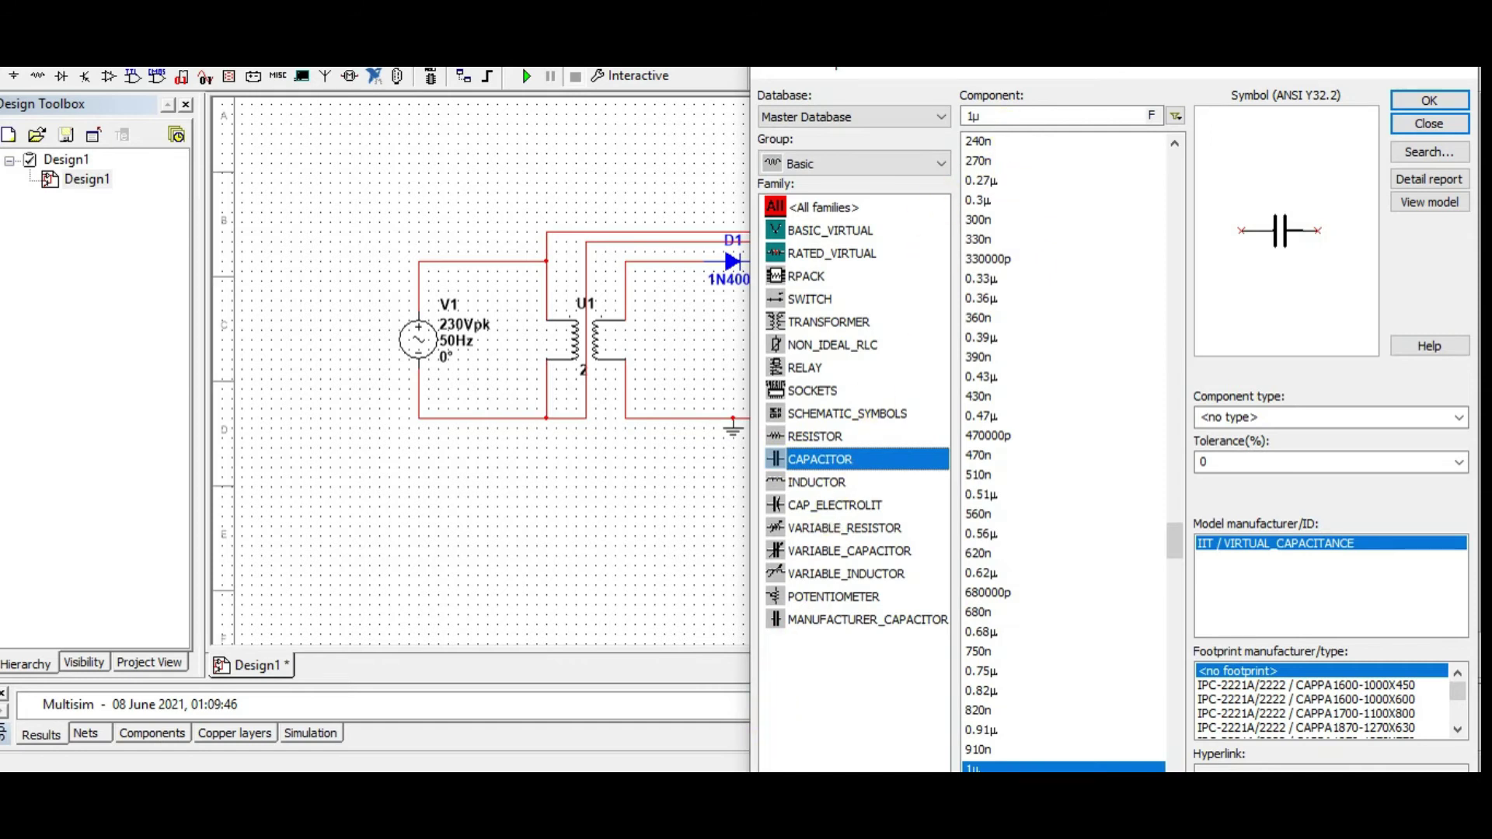
{"action": "left_click", "coordinate": [1399, 101]}
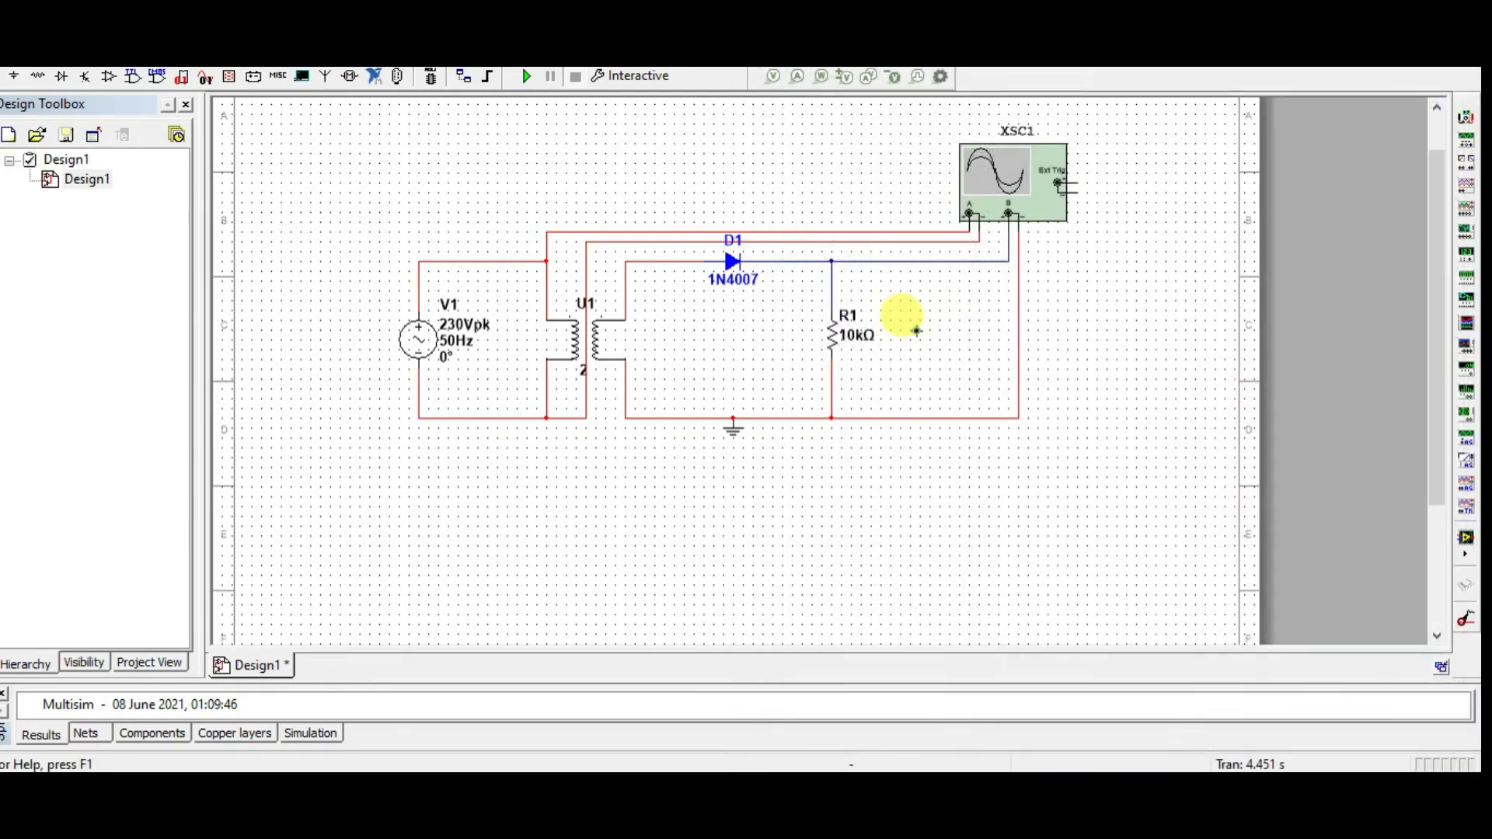
{"action": "left_click", "coordinate": [917, 332]}
{"action": "left_click", "coordinate": [1428, 124]}
{"action": "right_click", "coordinate": [956, 335]}
{"action": "left_click", "coordinate": [1031, 150]}
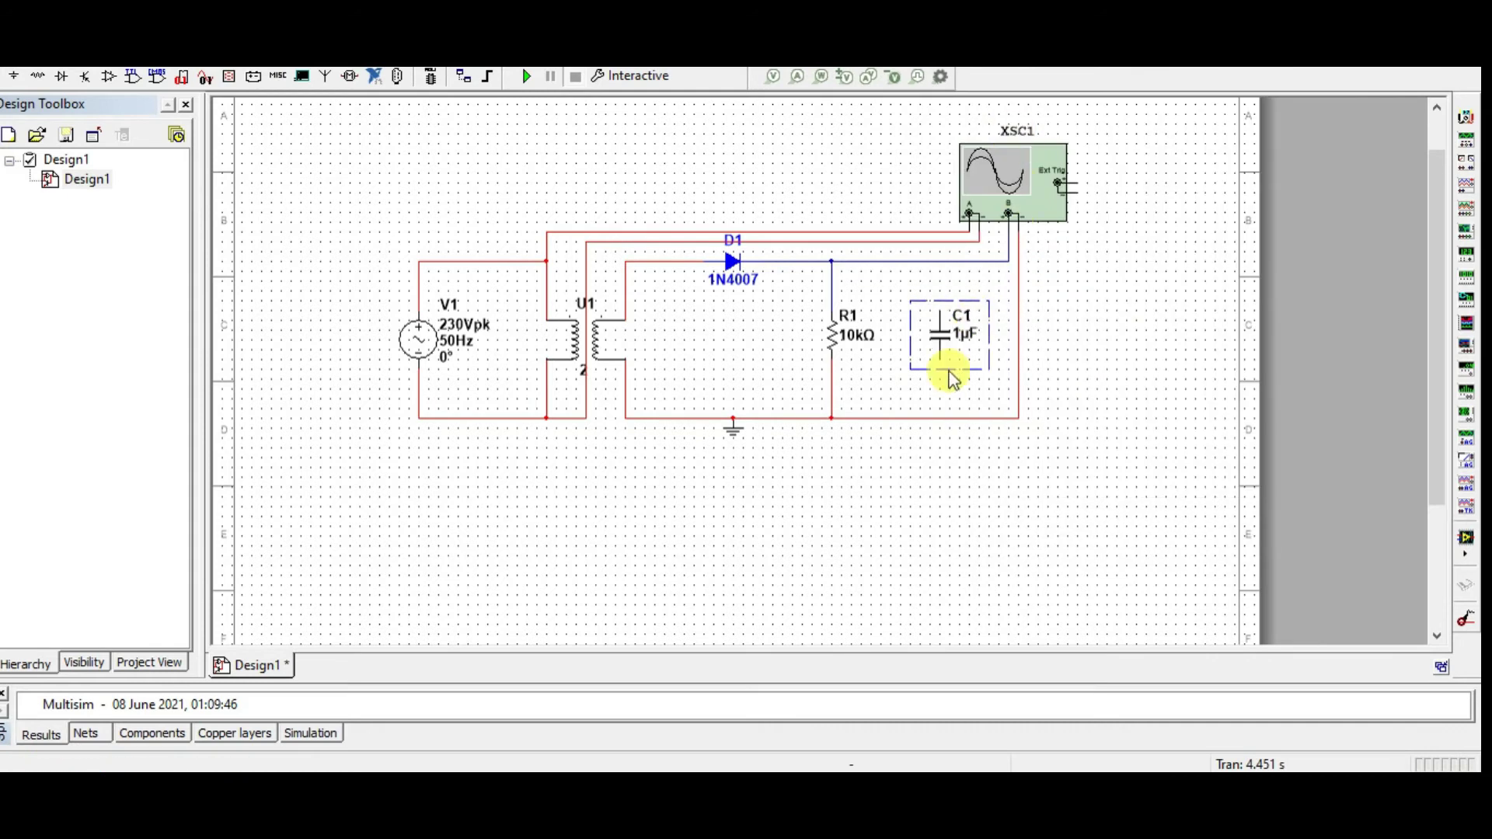
Step: Wire capacitor C1 in parallel with R1, from the blue diode output wire to the ground wire
{"action": "left_click", "coordinate": [941, 312]}
{"action": "left_click", "coordinate": [937, 263]}
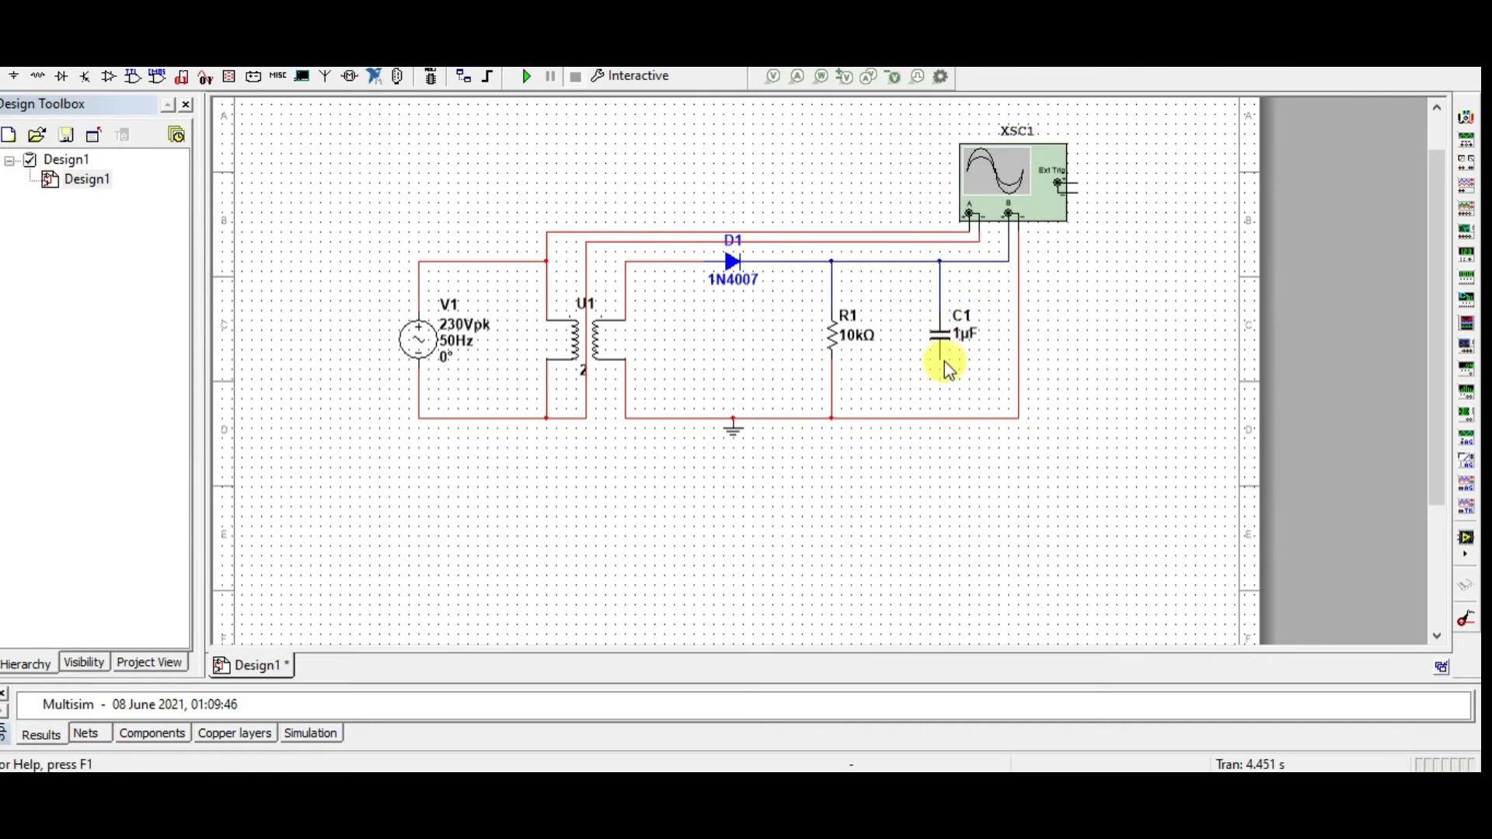
{"action": "left_click", "coordinate": [940, 359]}
Step: Set capacitor C1 to 15 µF and run the simulation to view the input and output waveforms on the oscilloscope
{"action": "double_click", "coordinate": [964, 342]}
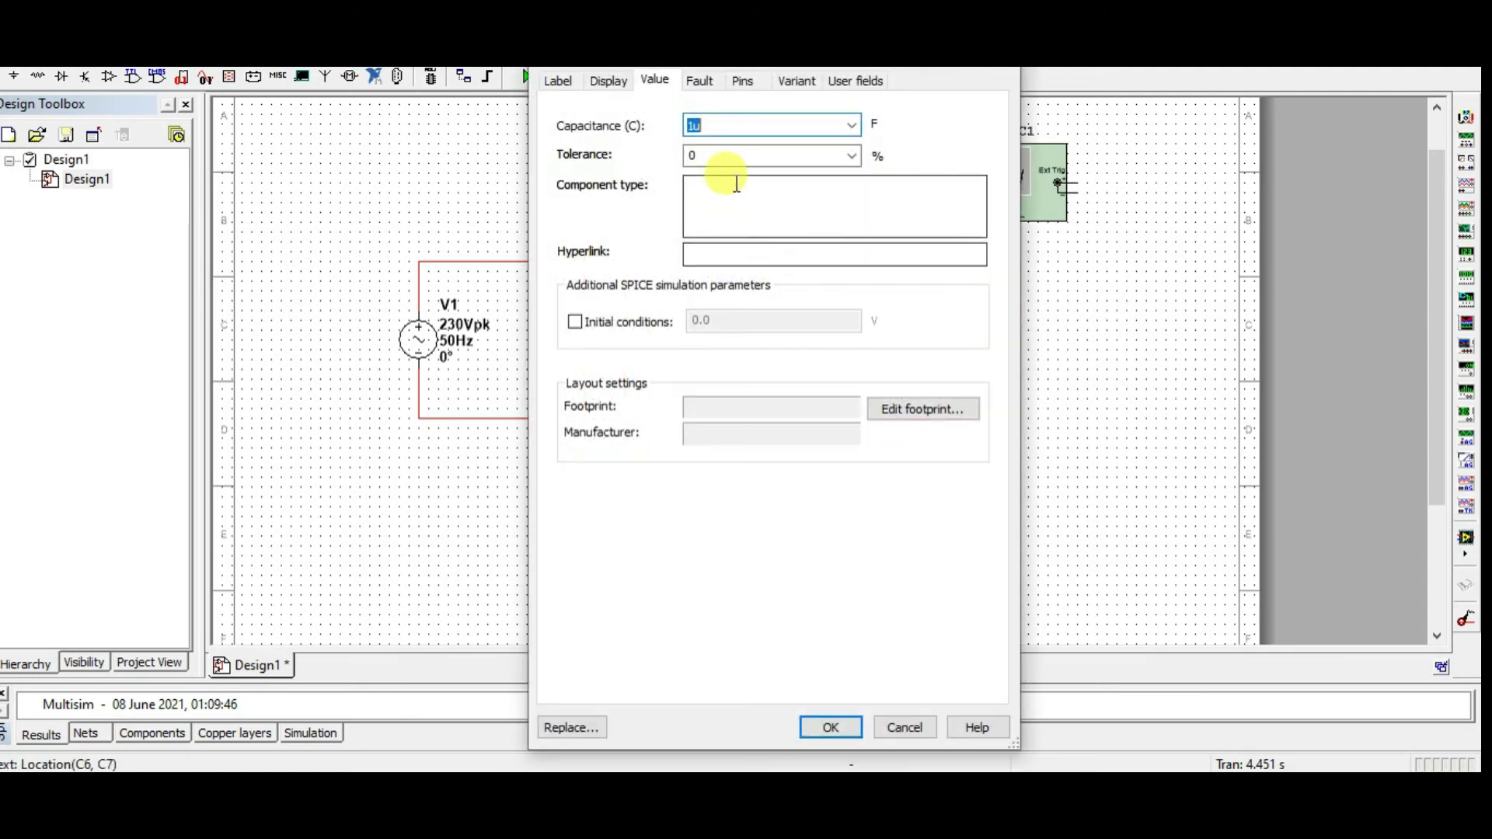
{"action": "left_click", "coordinate": [692, 126]}
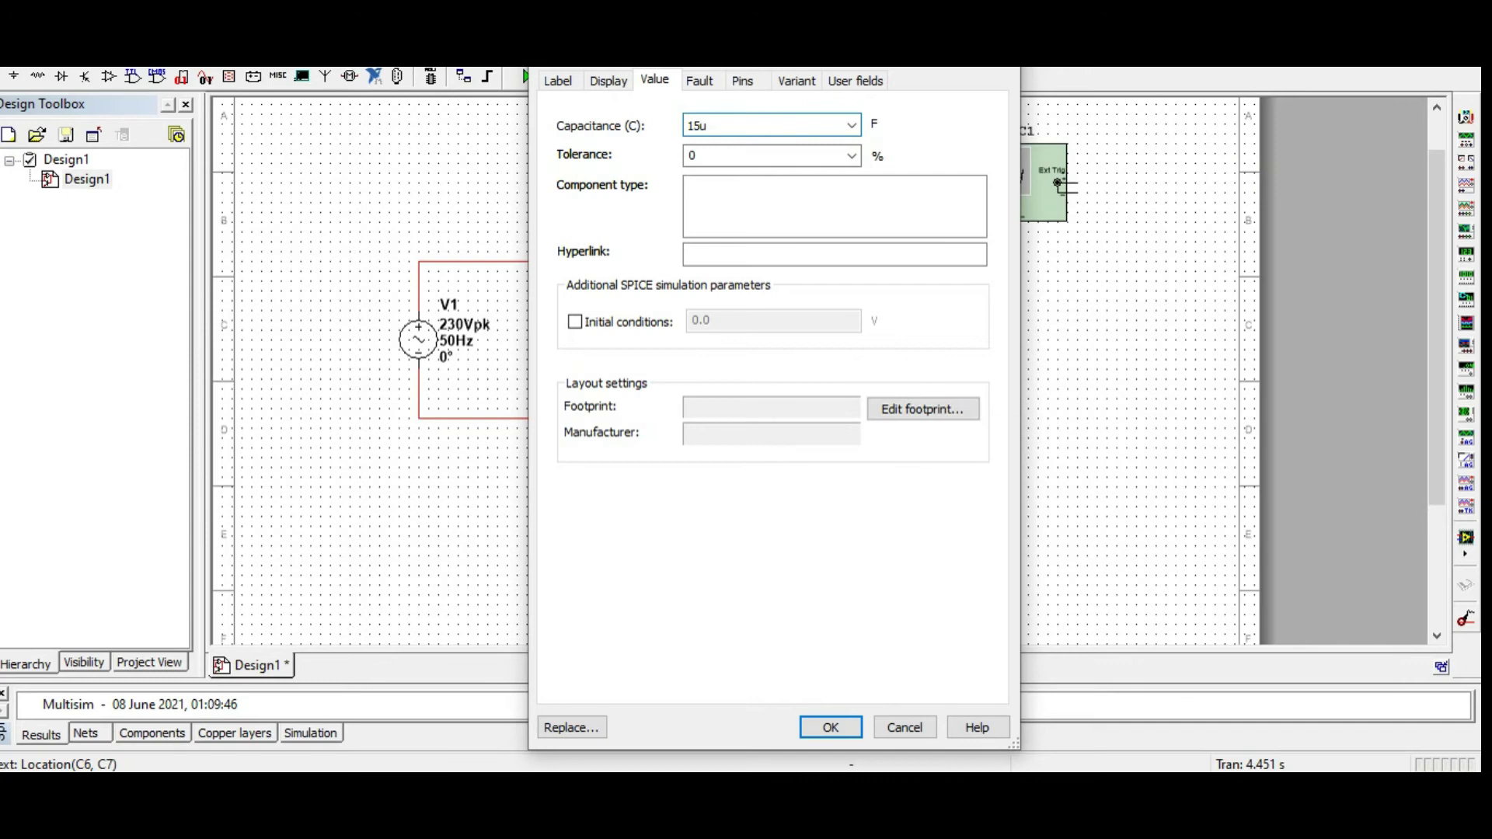
{"action": "key", "text": "Return"}
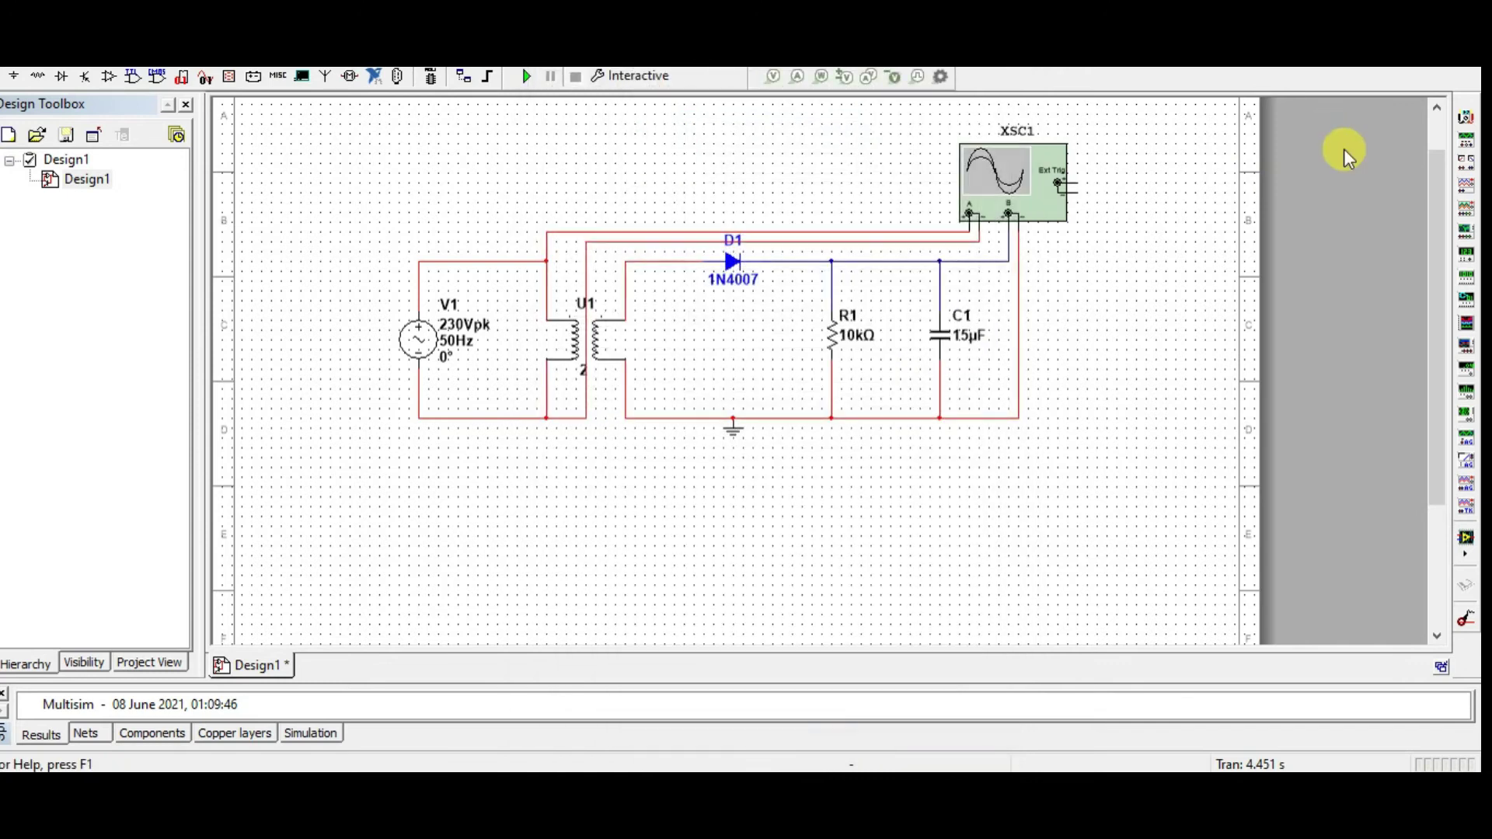
{"action": "left_click", "coordinate": [524, 81]}
{"action": "double_click", "coordinate": [979, 186]}
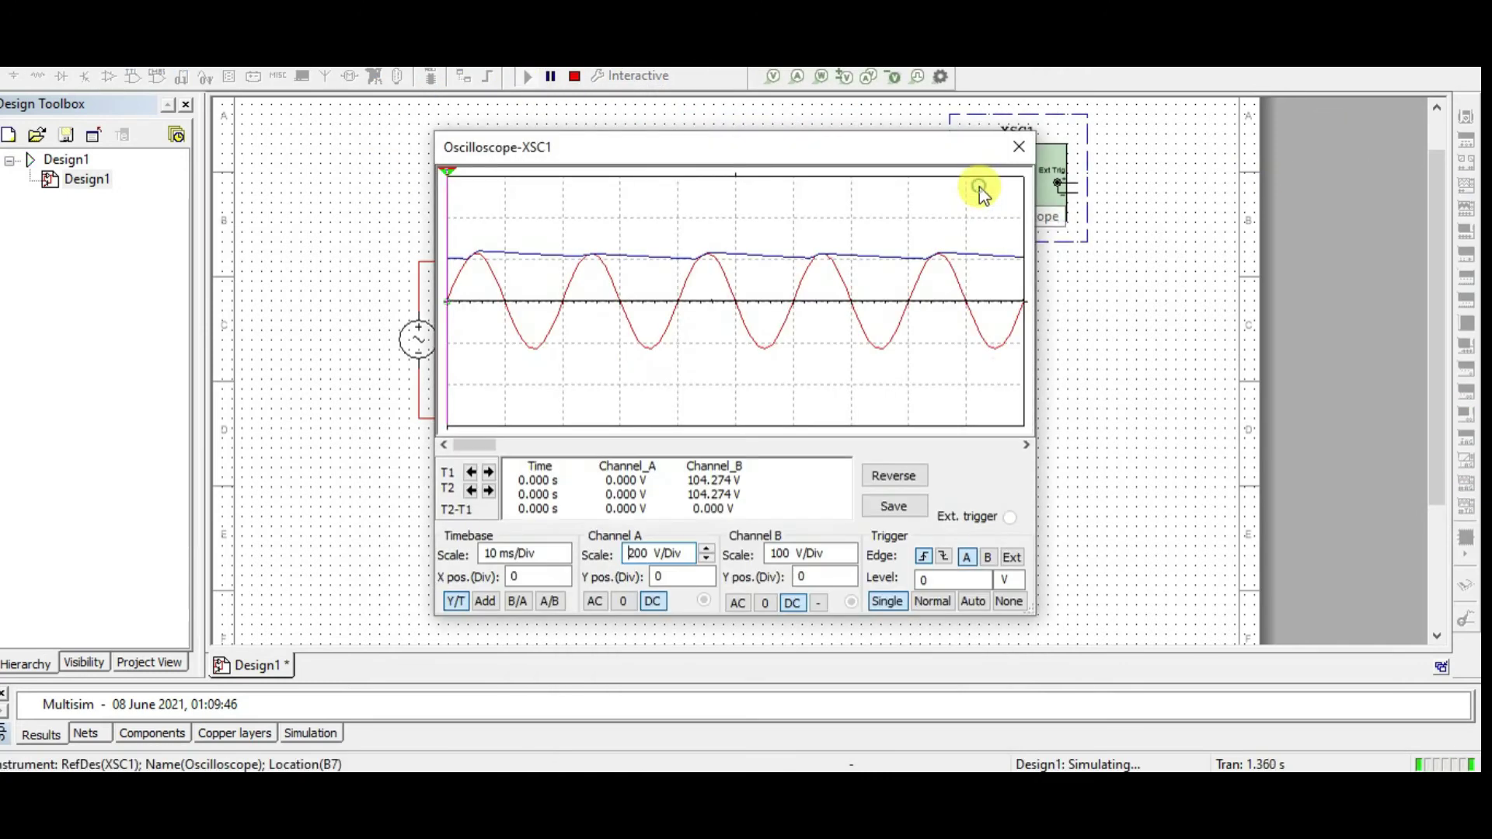
{"action": "left_click", "coordinate": [1019, 148]}
{"action": "left_click", "coordinate": [576, 75]}
Step: Set capacitor C1 to 10 µF and rerun the simulation to inspect the filtered output on oscilloscope XSC1
{"action": "double_click", "coordinate": [962, 341]}
{"action": "left_click", "coordinate": [704, 125]}
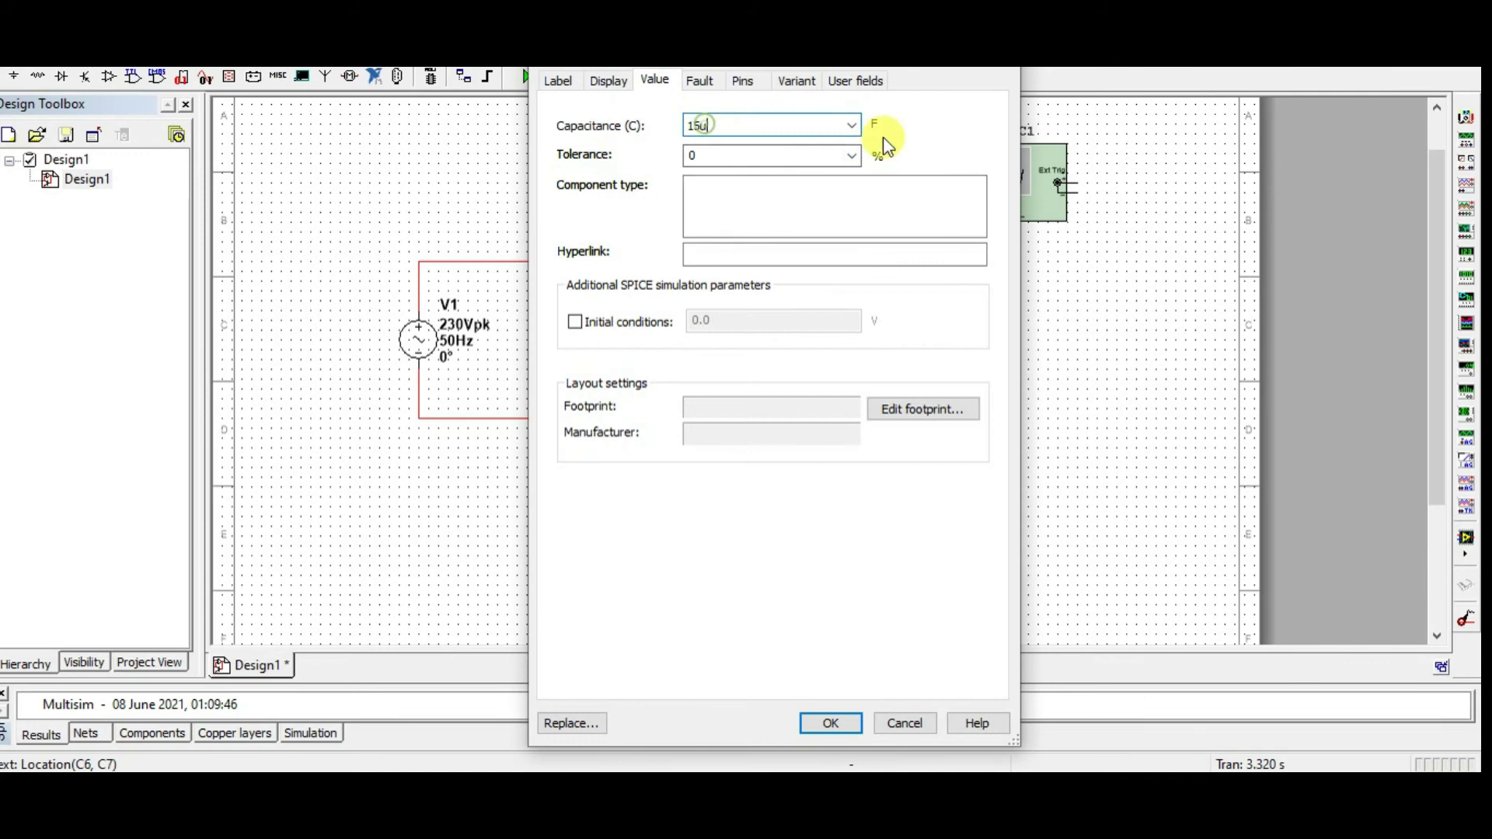
{"action": "key", "text": "Return"}
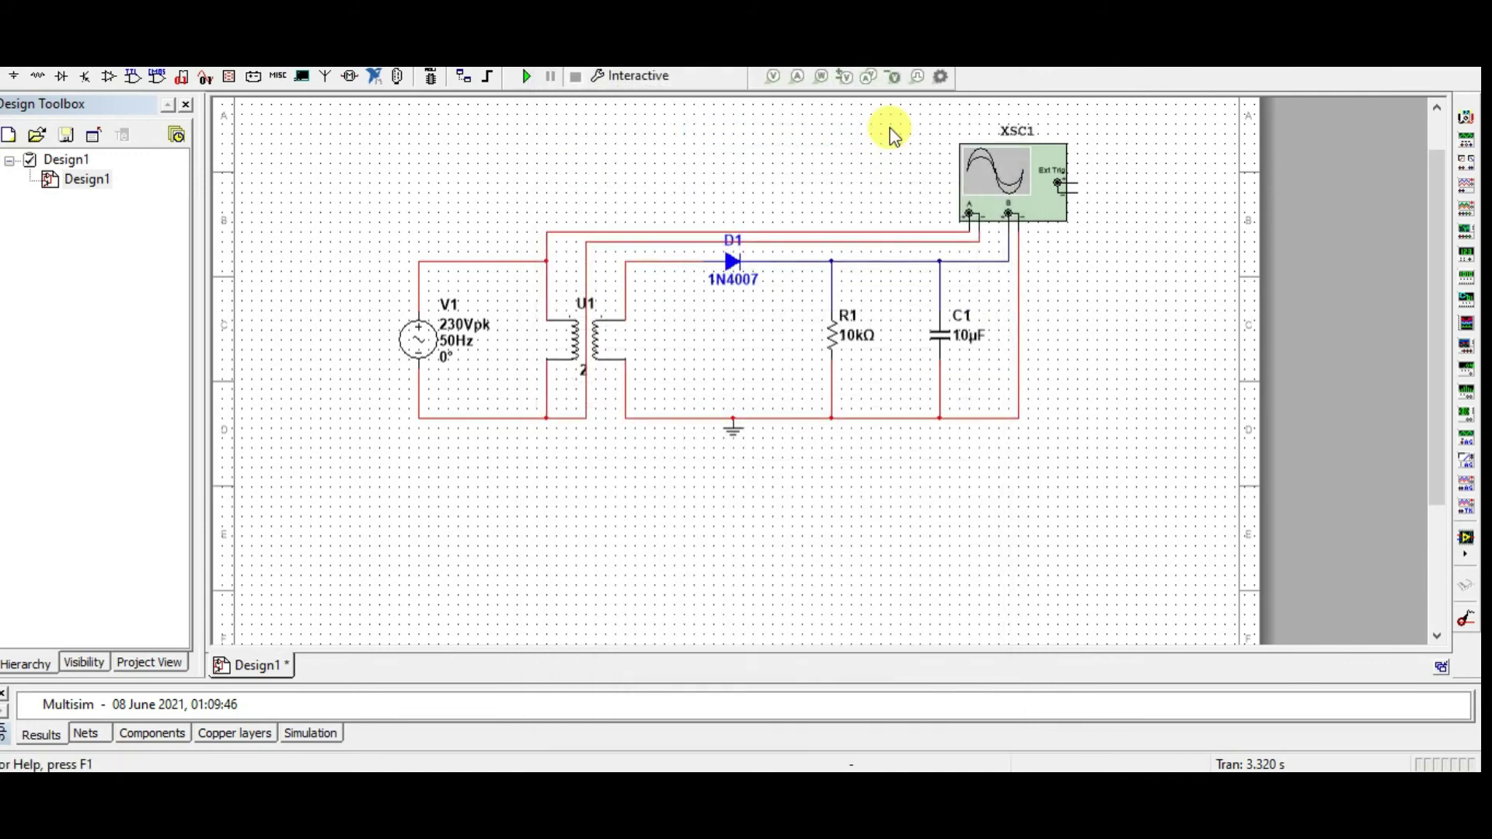
{"action": "left_click", "coordinate": [526, 76]}
{"action": "double_click", "coordinate": [989, 175]}
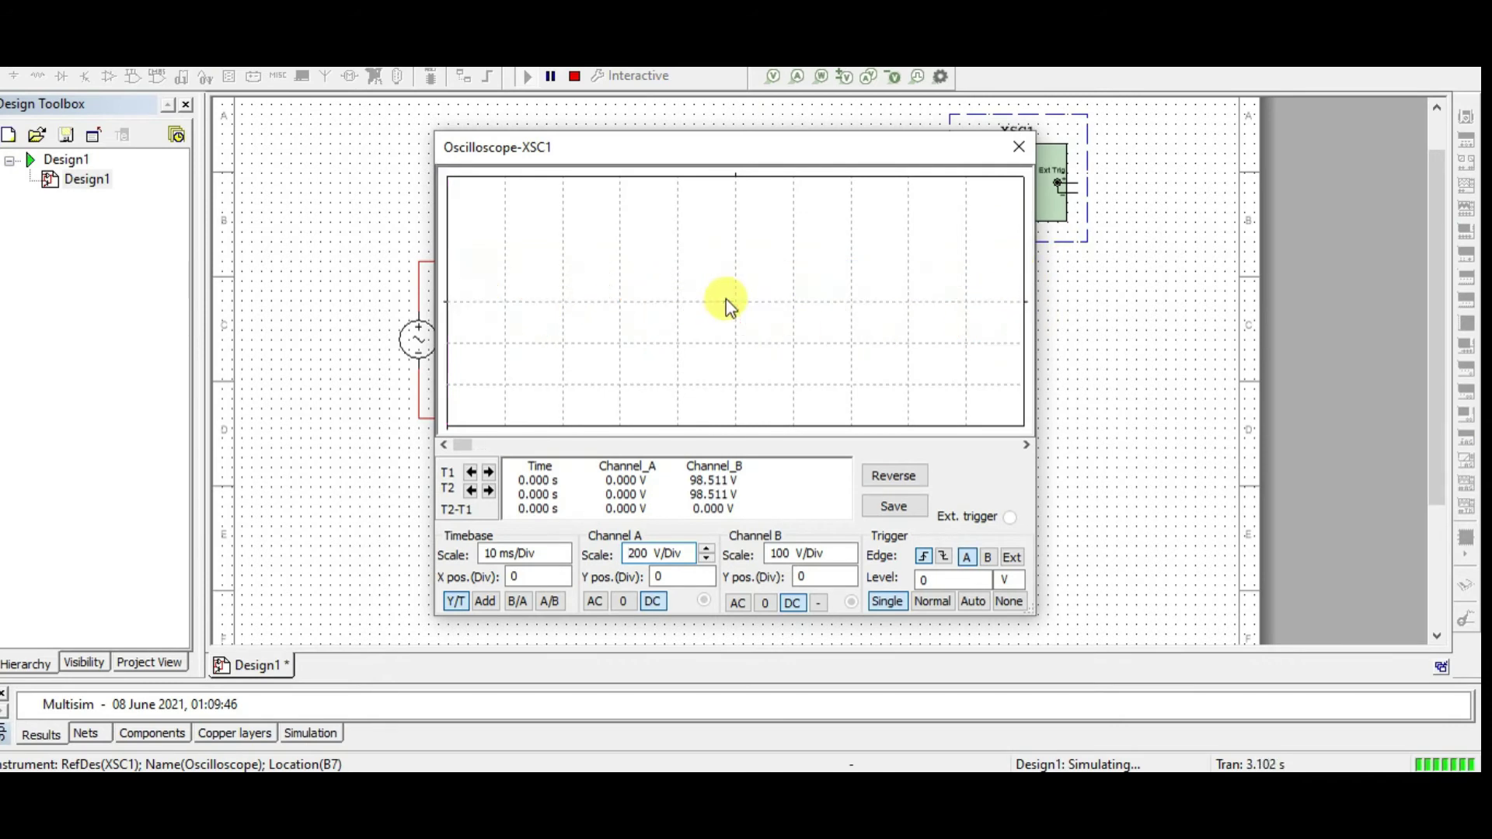
{"action": "left_click", "coordinate": [1023, 152]}
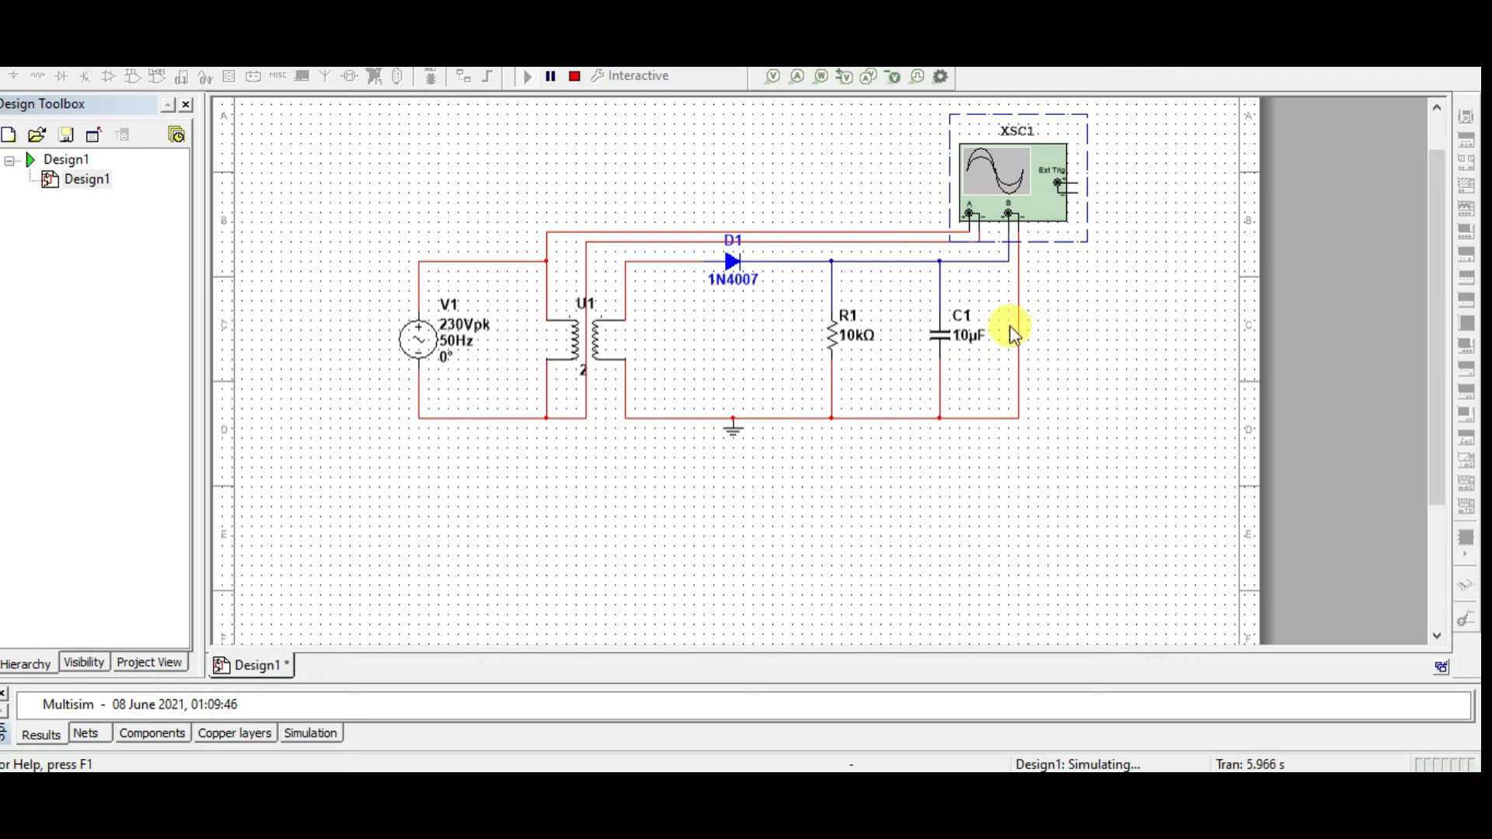
{"action": "left_click", "coordinate": [575, 76]}
{"action": "double_click", "coordinate": [987, 183]}
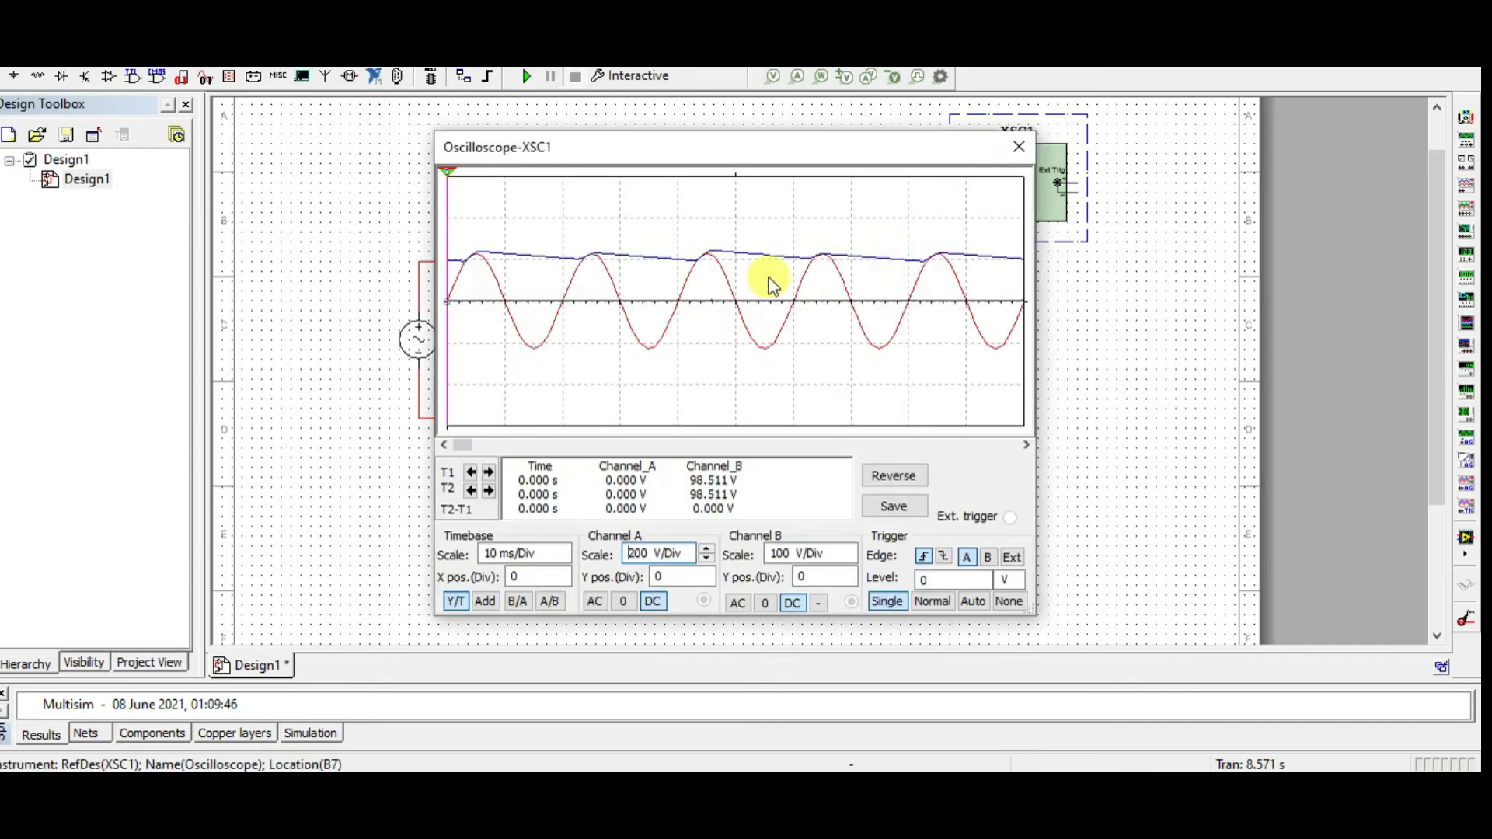
{"action": "left_click", "coordinate": [526, 75]}
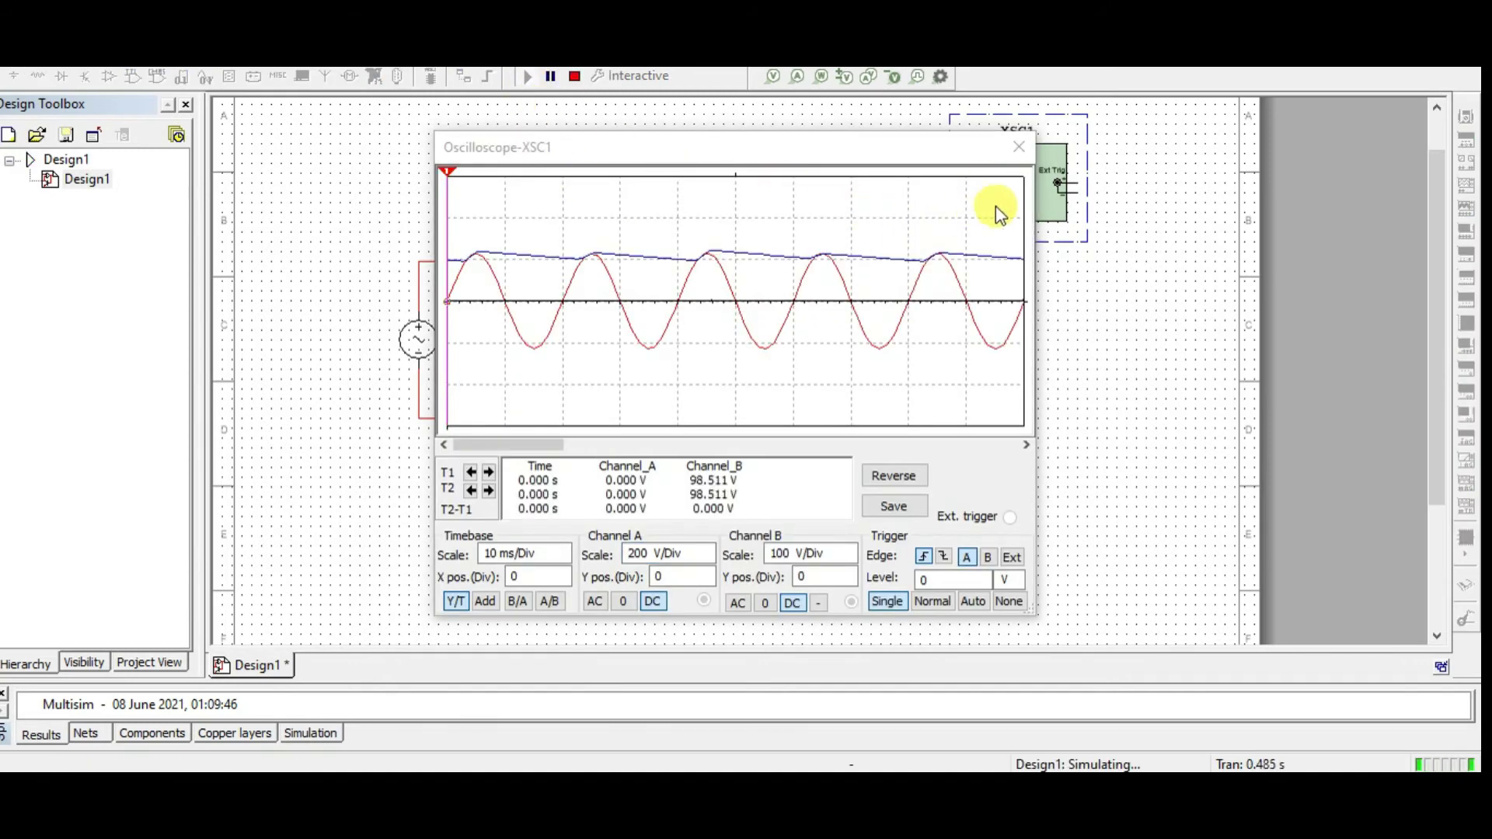
{"action": "left_click", "coordinate": [1018, 147]}
Step: Reduce capacitor C1 to 5 µF and restart the simulation to check the output ripple on the oscilloscope
{"action": "left_click", "coordinate": [963, 336]}
{"action": "double_click", "coordinate": [964, 336]}
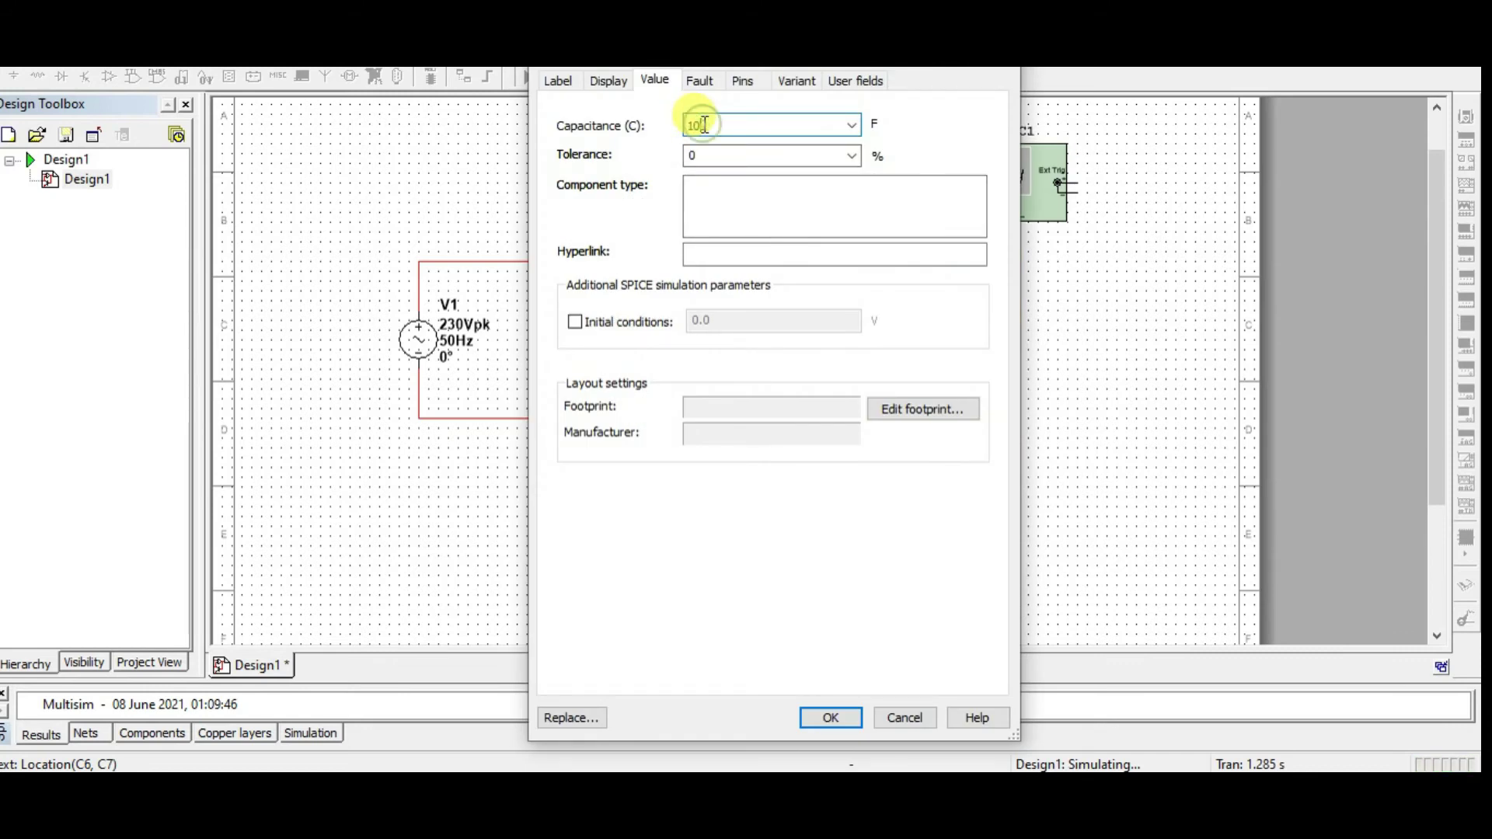
{"action": "left_click_drag", "start_coordinate": [703, 123], "coordinate": [573, 123]}
{"action": "type", "text": "5u"}
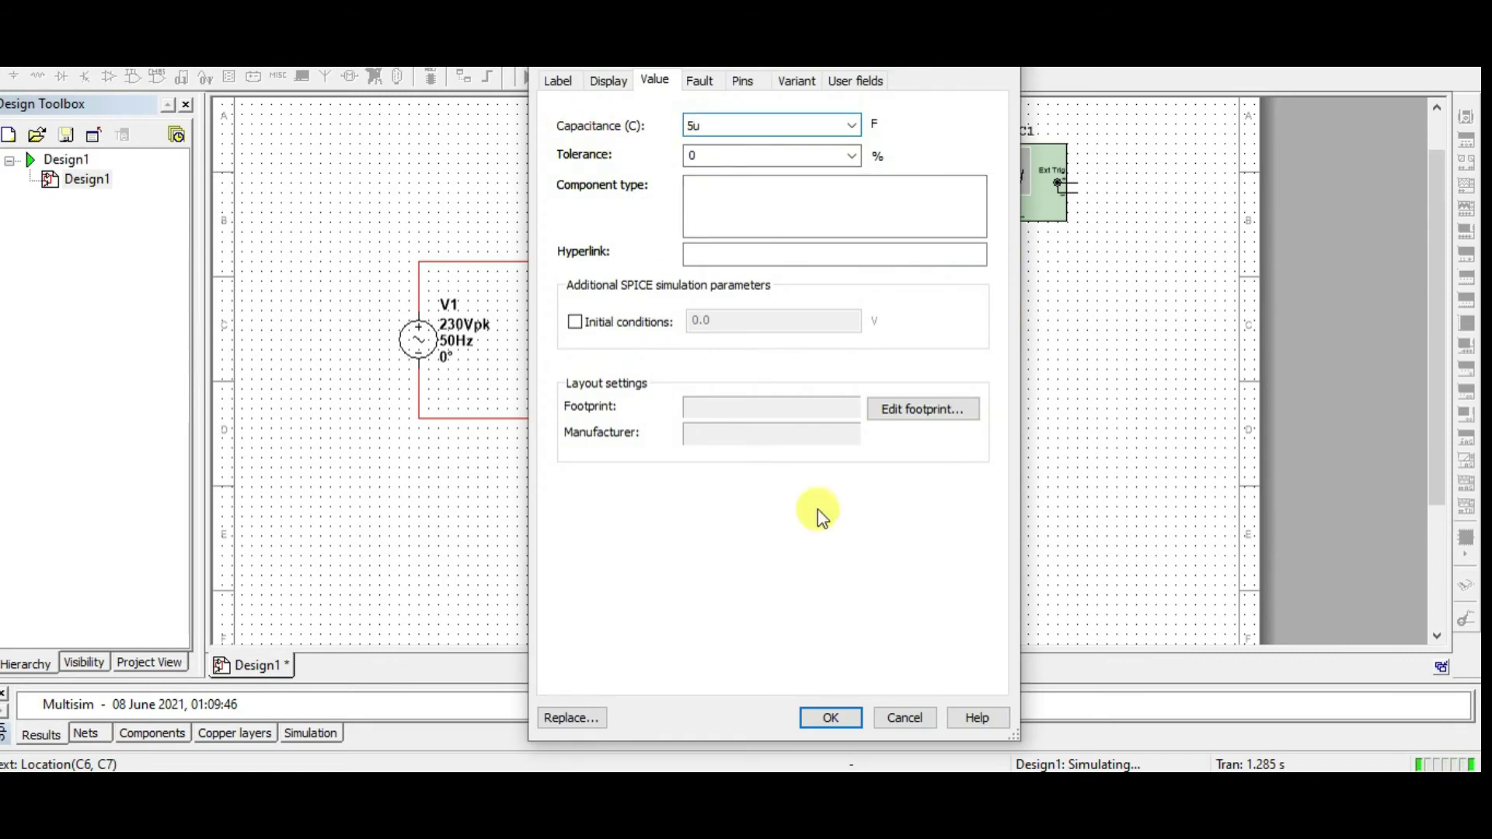
{"action": "left_click", "coordinate": [829, 715]}
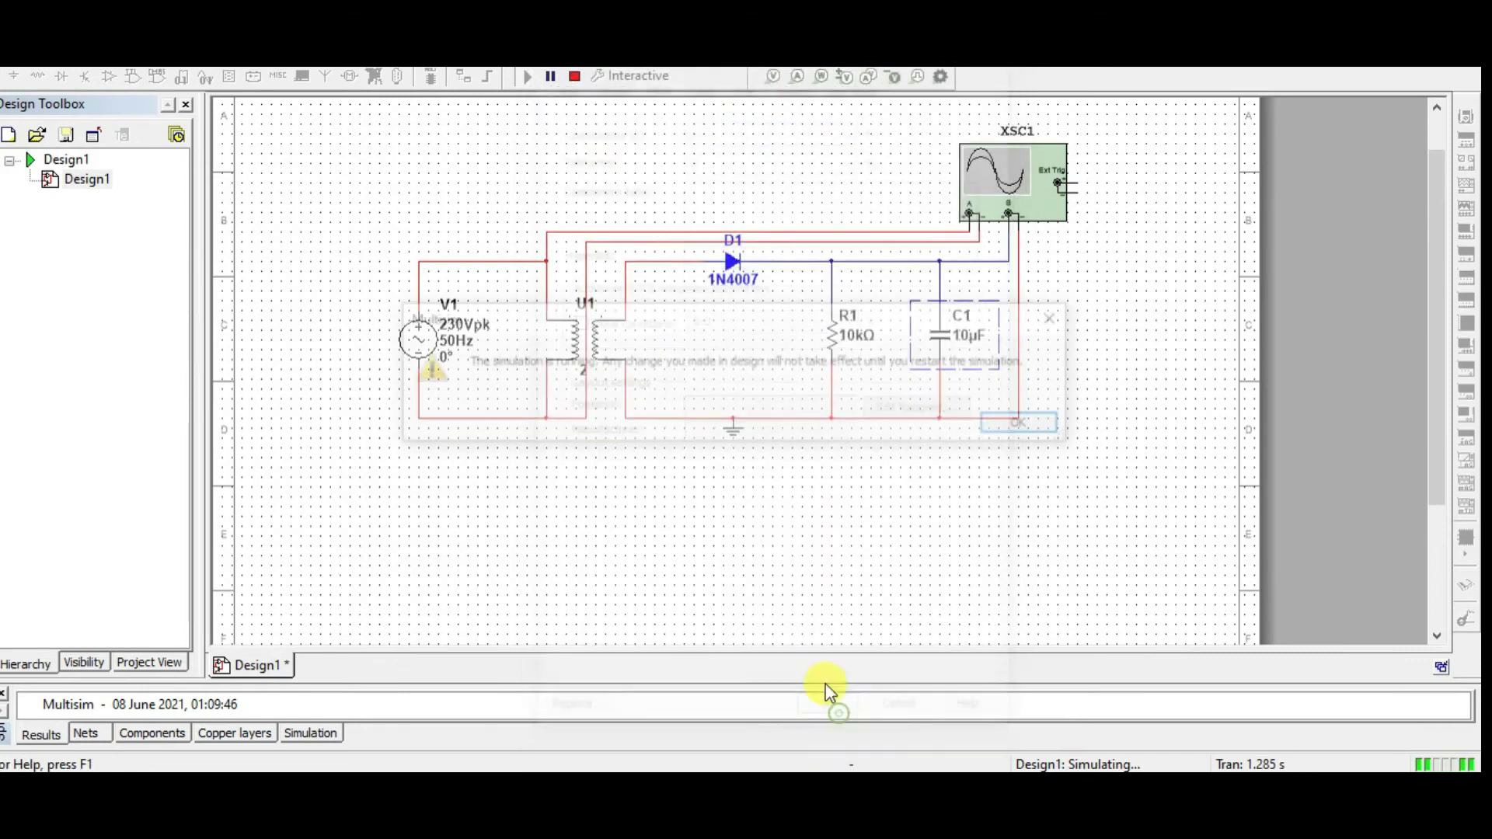
{"action": "left_click", "coordinate": [1023, 432]}
{"action": "left_click", "coordinate": [573, 78]}
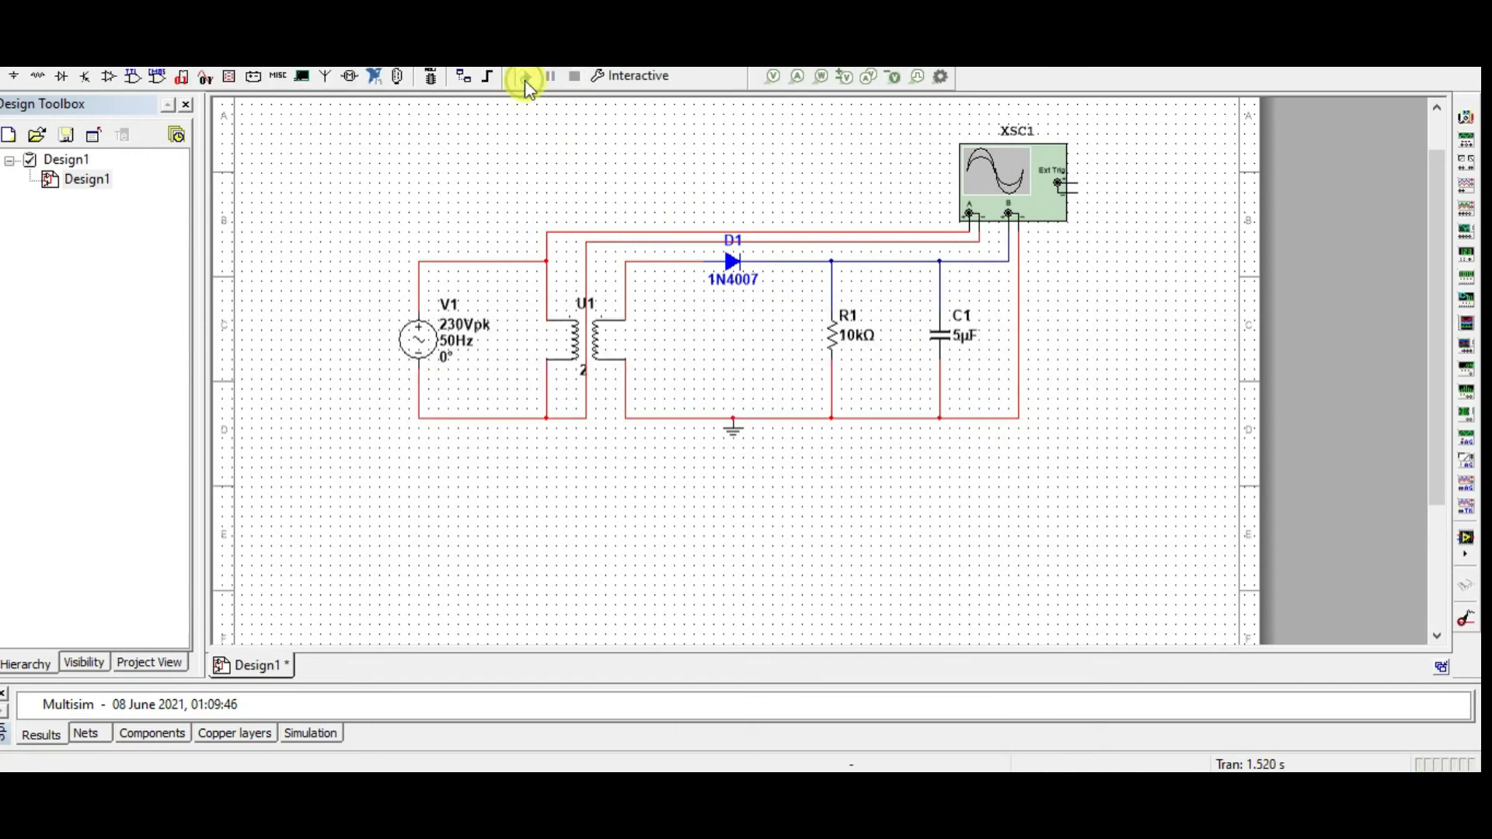
{"action": "left_click", "coordinate": [524, 81]}
{"action": "double_click", "coordinate": [1007, 175]}
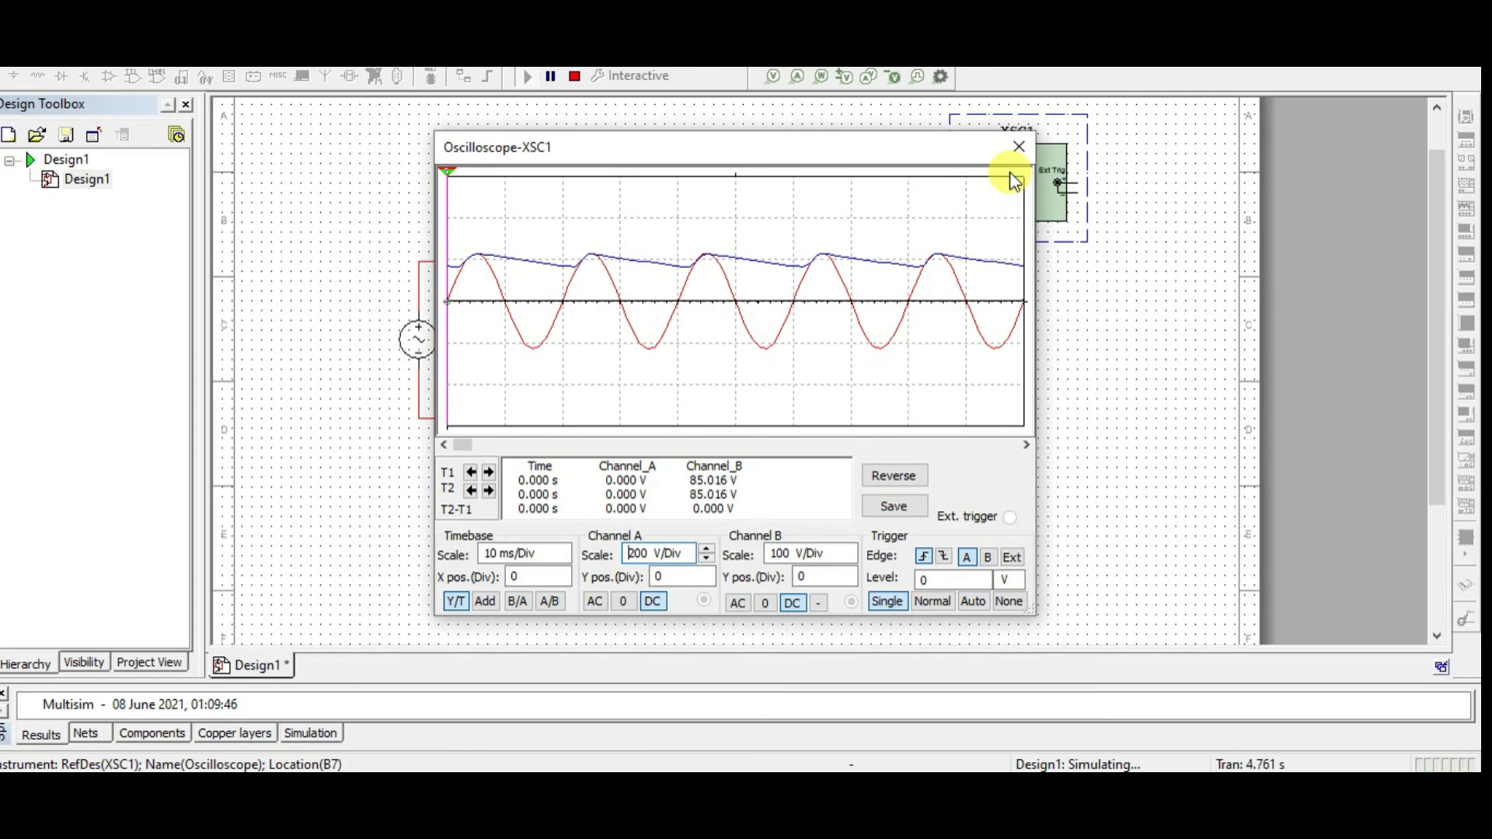
{"action": "left_click", "coordinate": [1018, 147]}
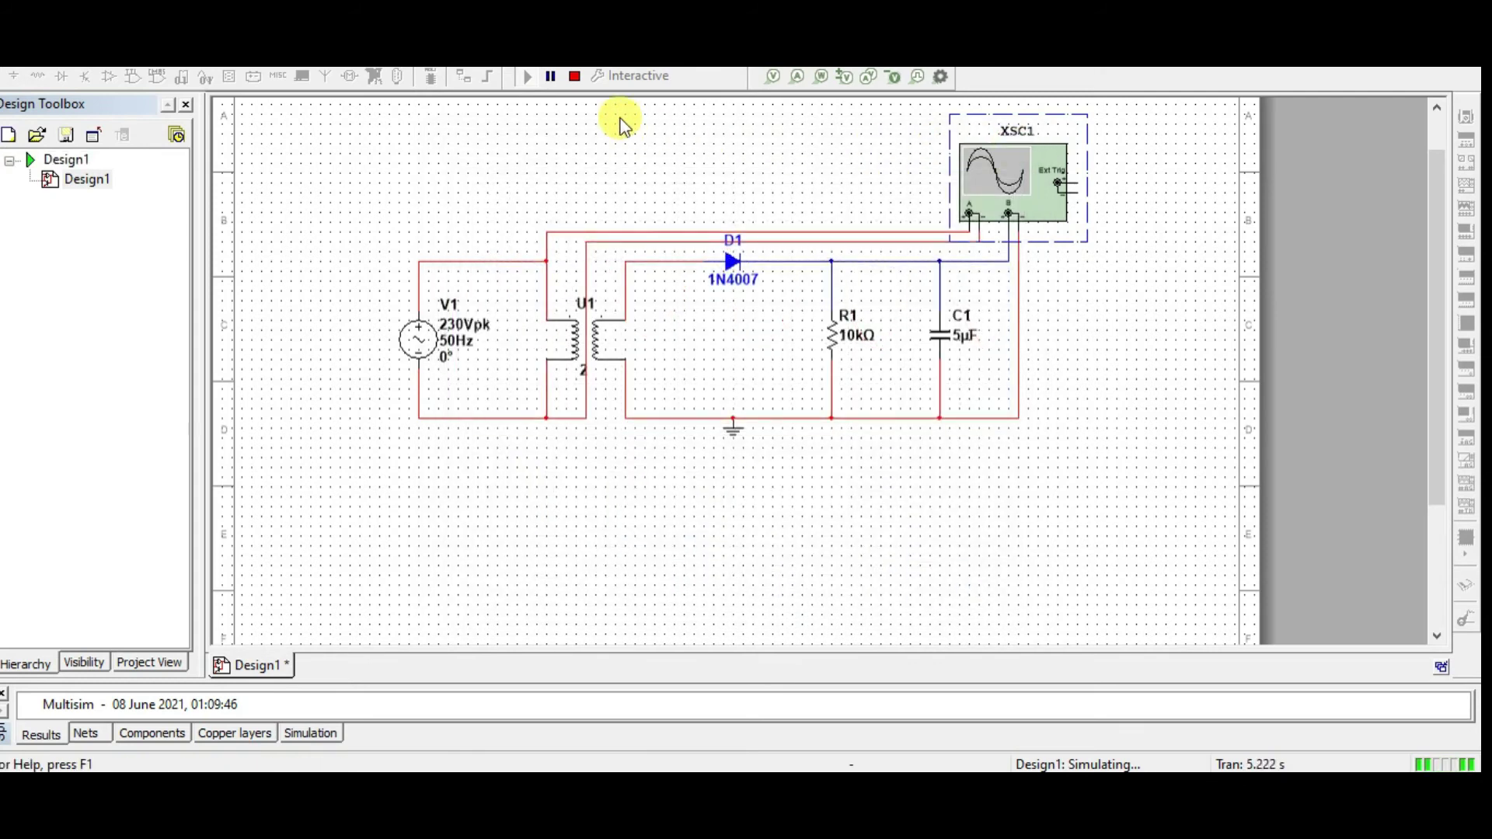
{"action": "left_click", "coordinate": [578, 76]}
Step: Set capacitor C1 to 1 µF and run the simulation to compare the output with the input on the oscilloscope
{"action": "double_click", "coordinate": [966, 349]}
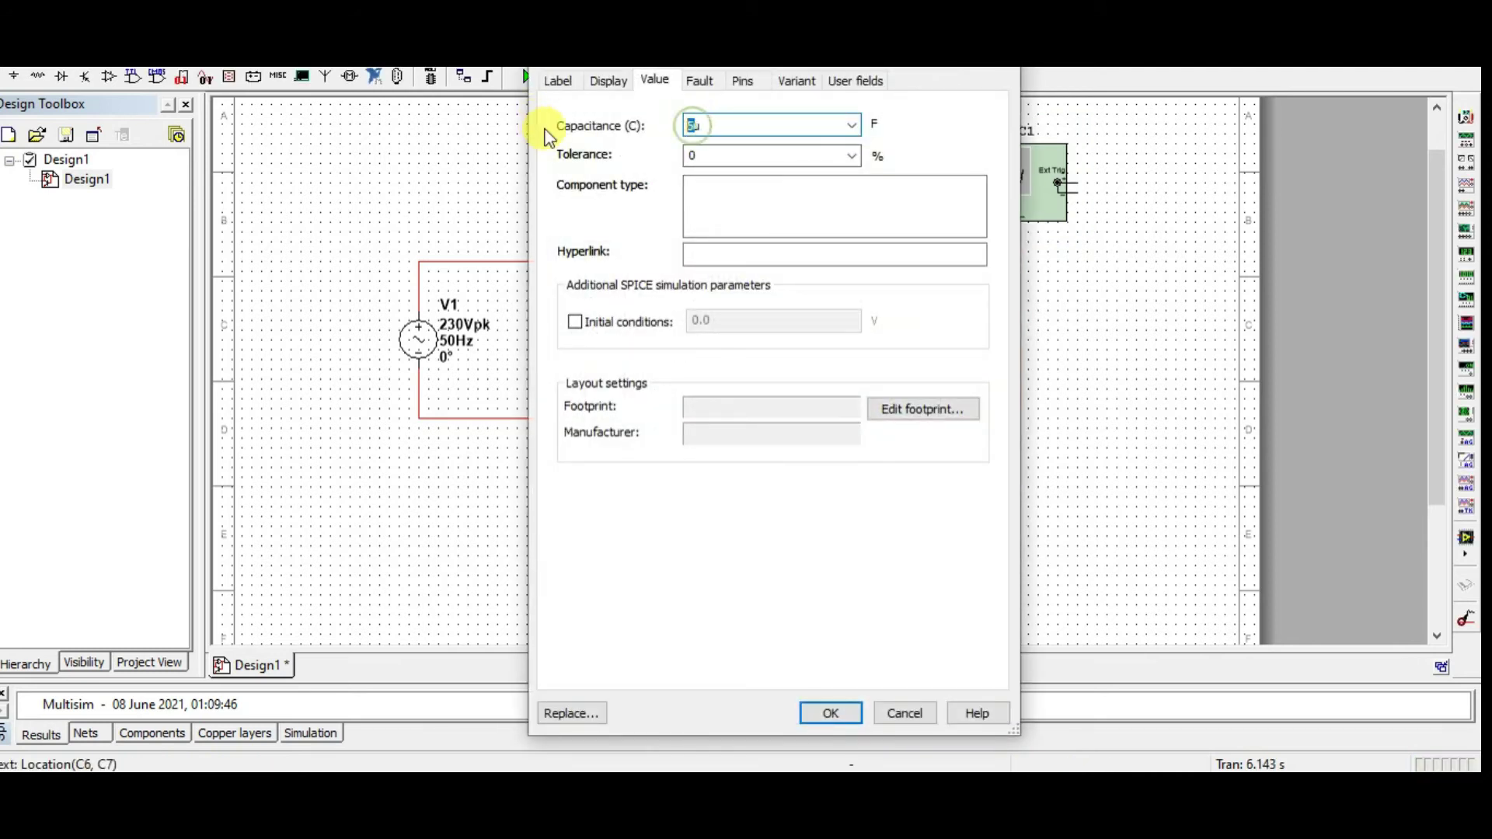
{"action": "key", "text": "Return"}
{"action": "left_click", "coordinate": [527, 78]}
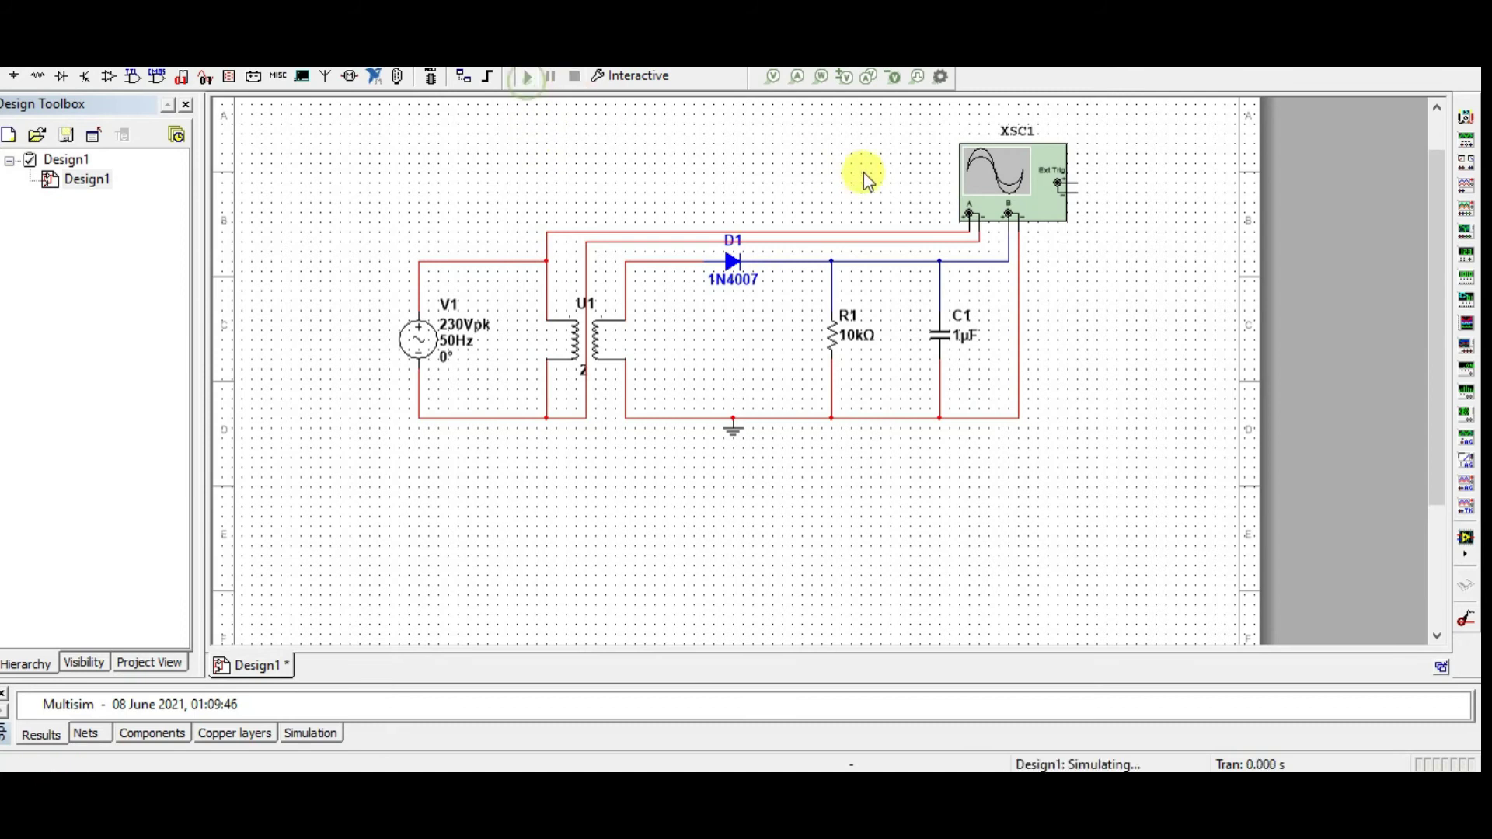
{"action": "double_click", "coordinate": [962, 181]}
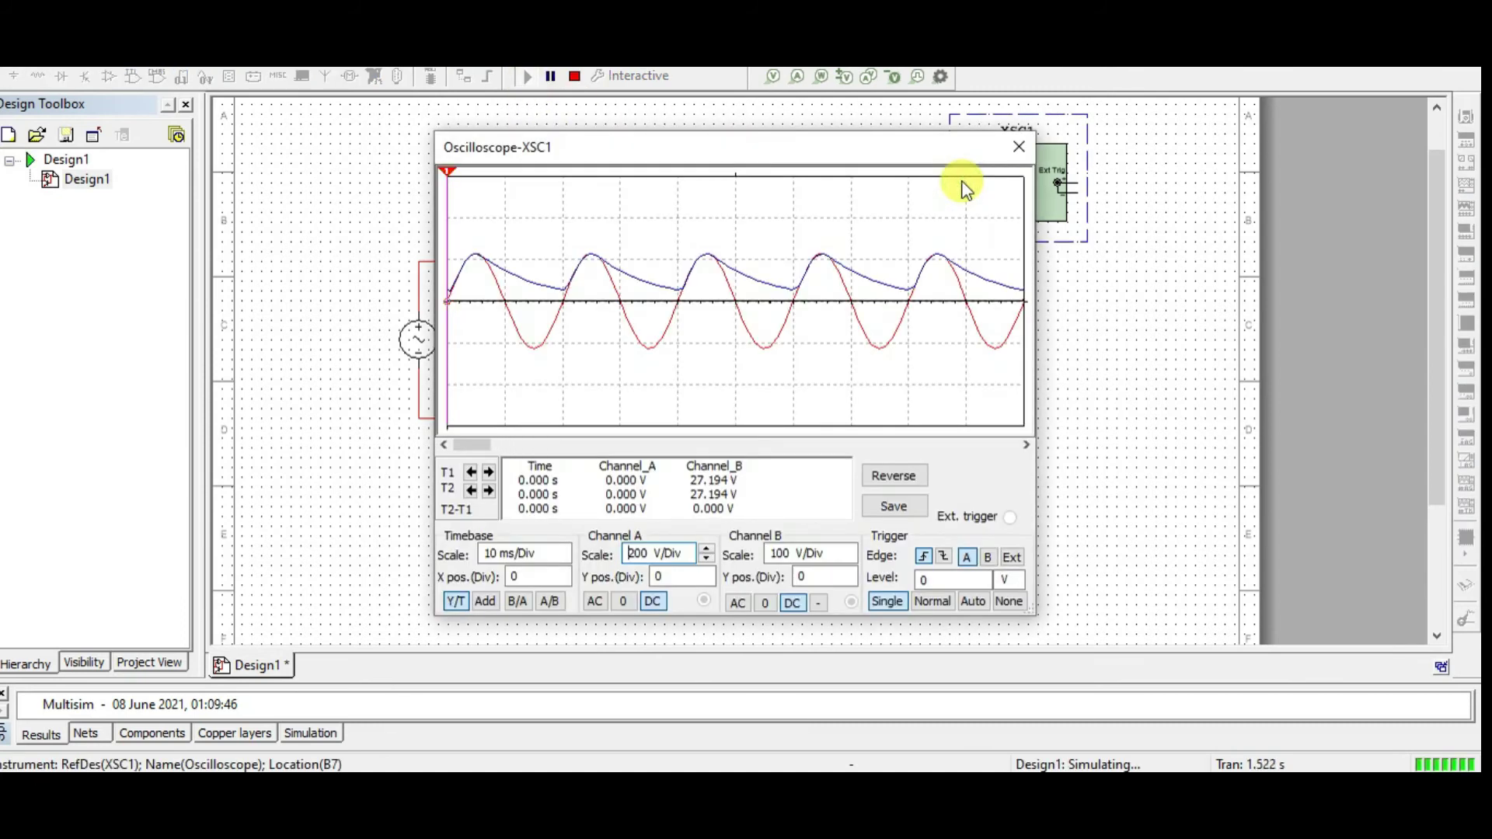
{"action": "left_click", "coordinate": [1018, 146]}
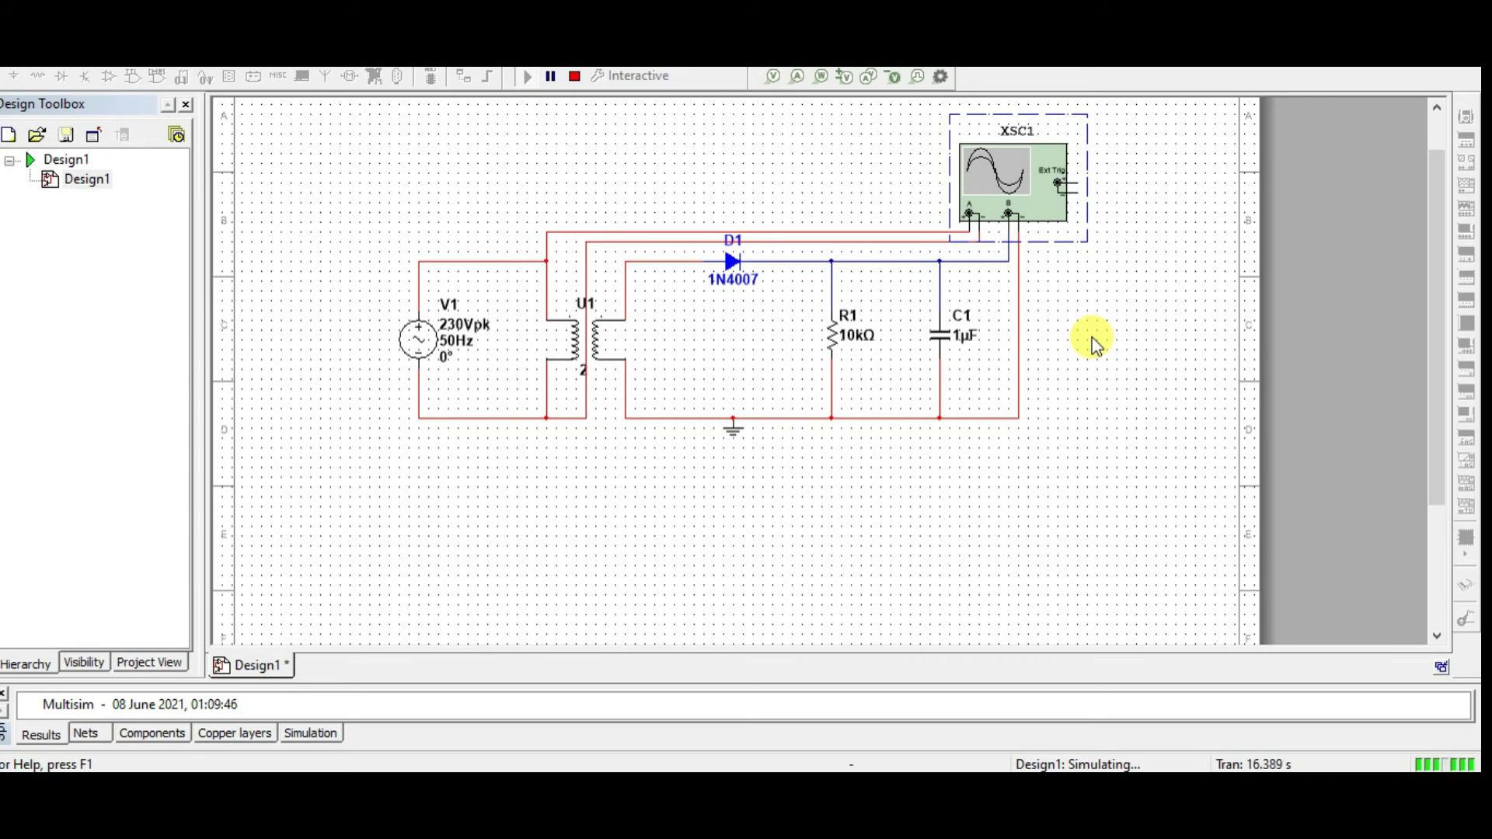
{"action": "double_click", "coordinate": [994, 195]}
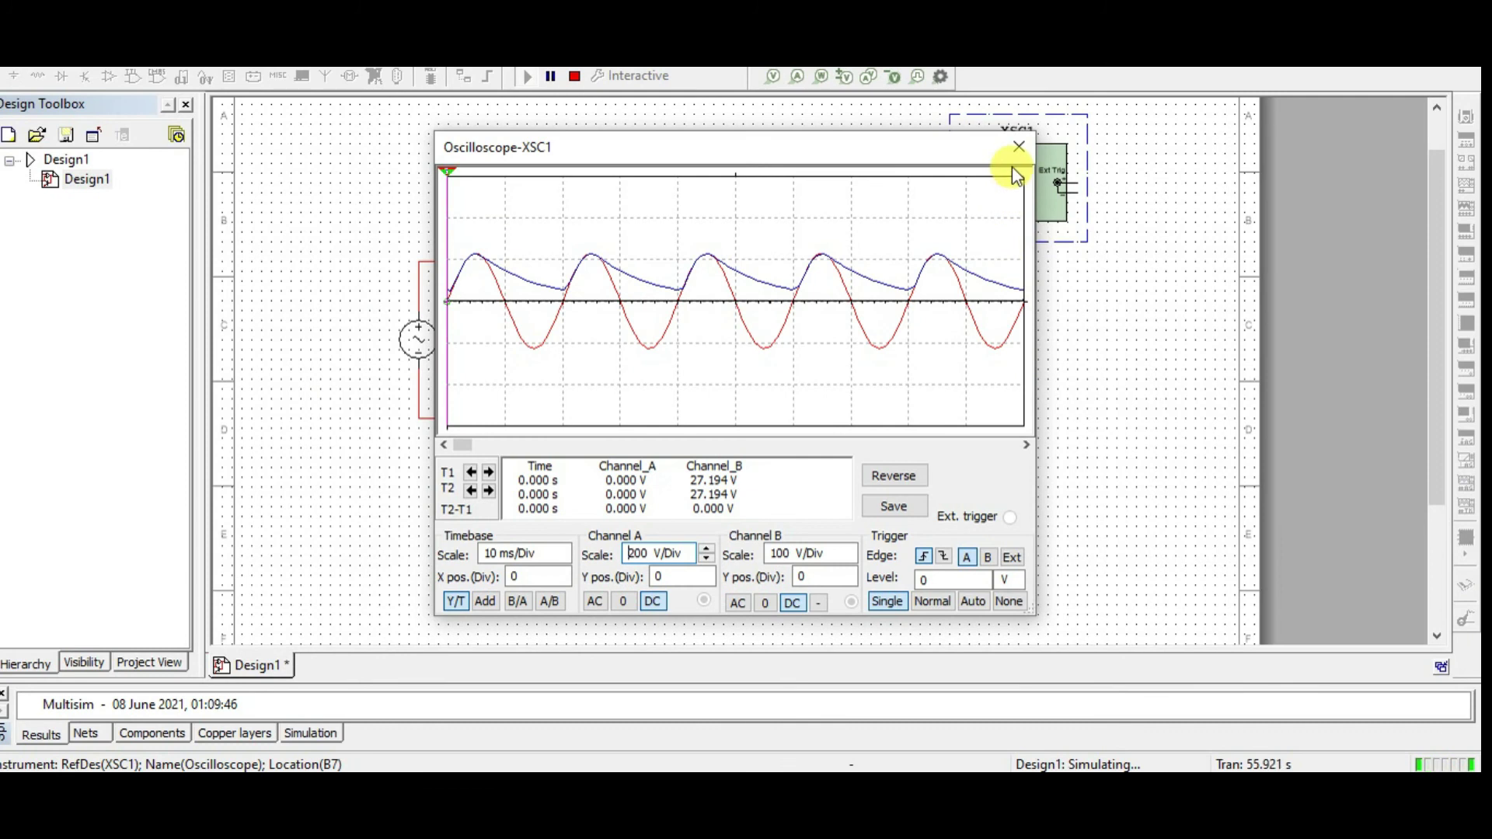
{"action": "left_click", "coordinate": [1019, 147]}
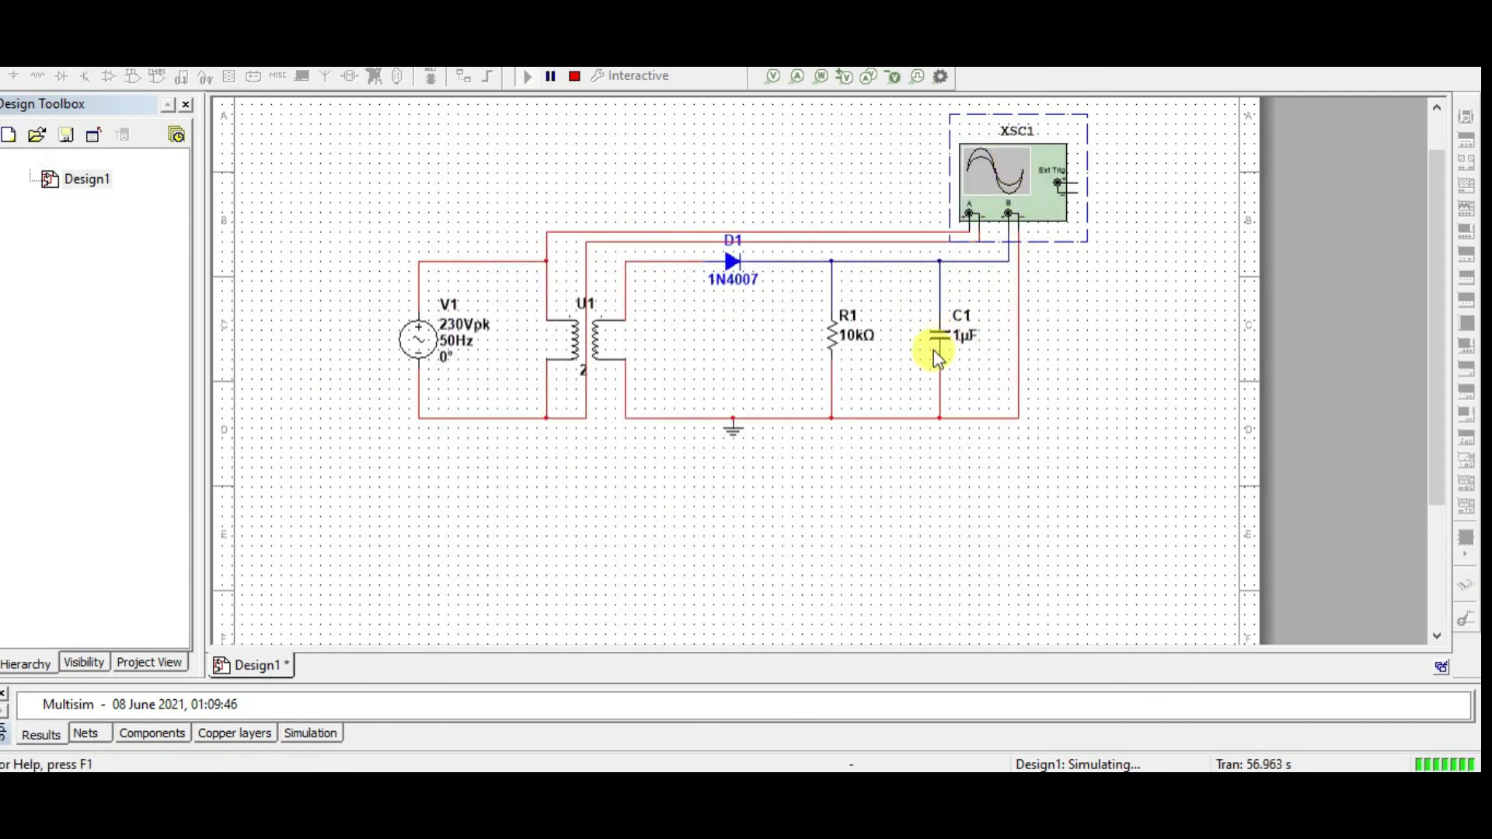
Step: Stop the running simulation, set capacitor C1 to 5 µF, and rerun with the oscilloscope display open
{"action": "double_click", "coordinate": [950, 335]}
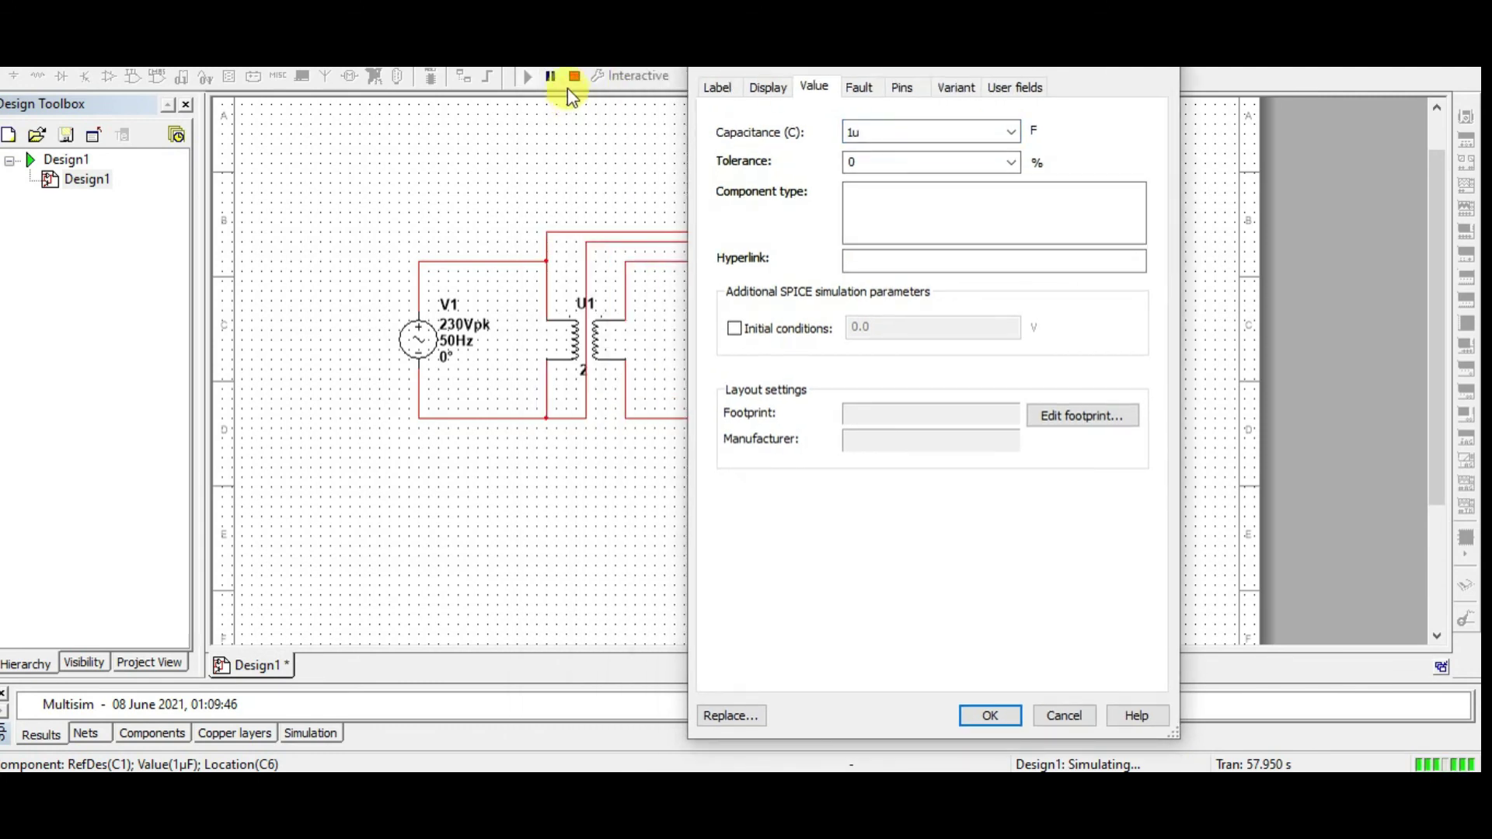
{"action": "left_click", "coordinate": [1159, 58]}
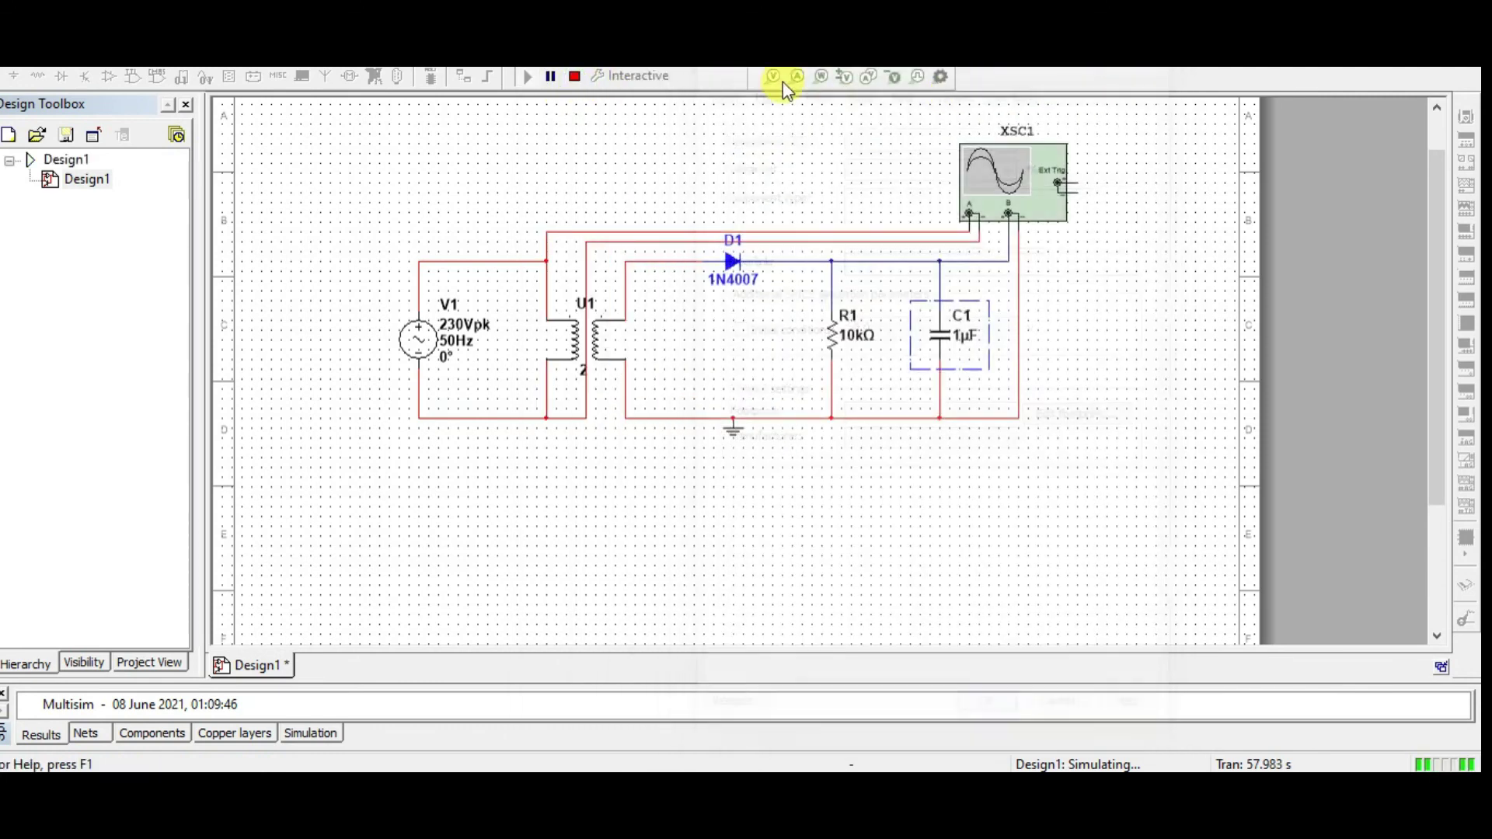
{"action": "left_click", "coordinate": [574, 75]}
{"action": "double_click", "coordinate": [956, 334]}
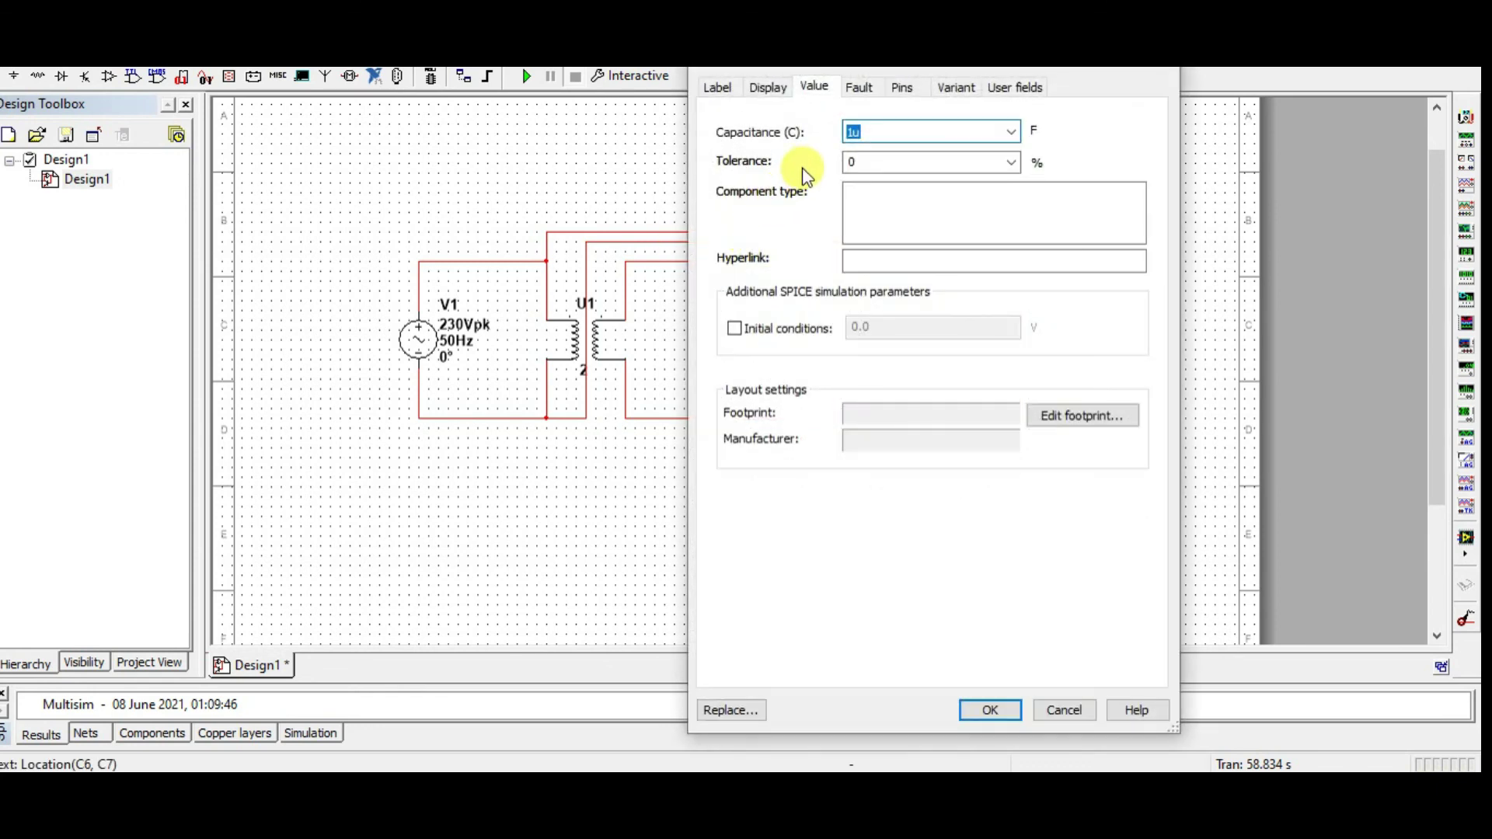
{"action": "left_click", "coordinate": [852, 132]}
{"action": "key", "text": "BackSpace"}
{"action": "key", "text": "BackSpace"}
{"action": "type", "text": "5u"}
{"action": "key", "text": "Return"}
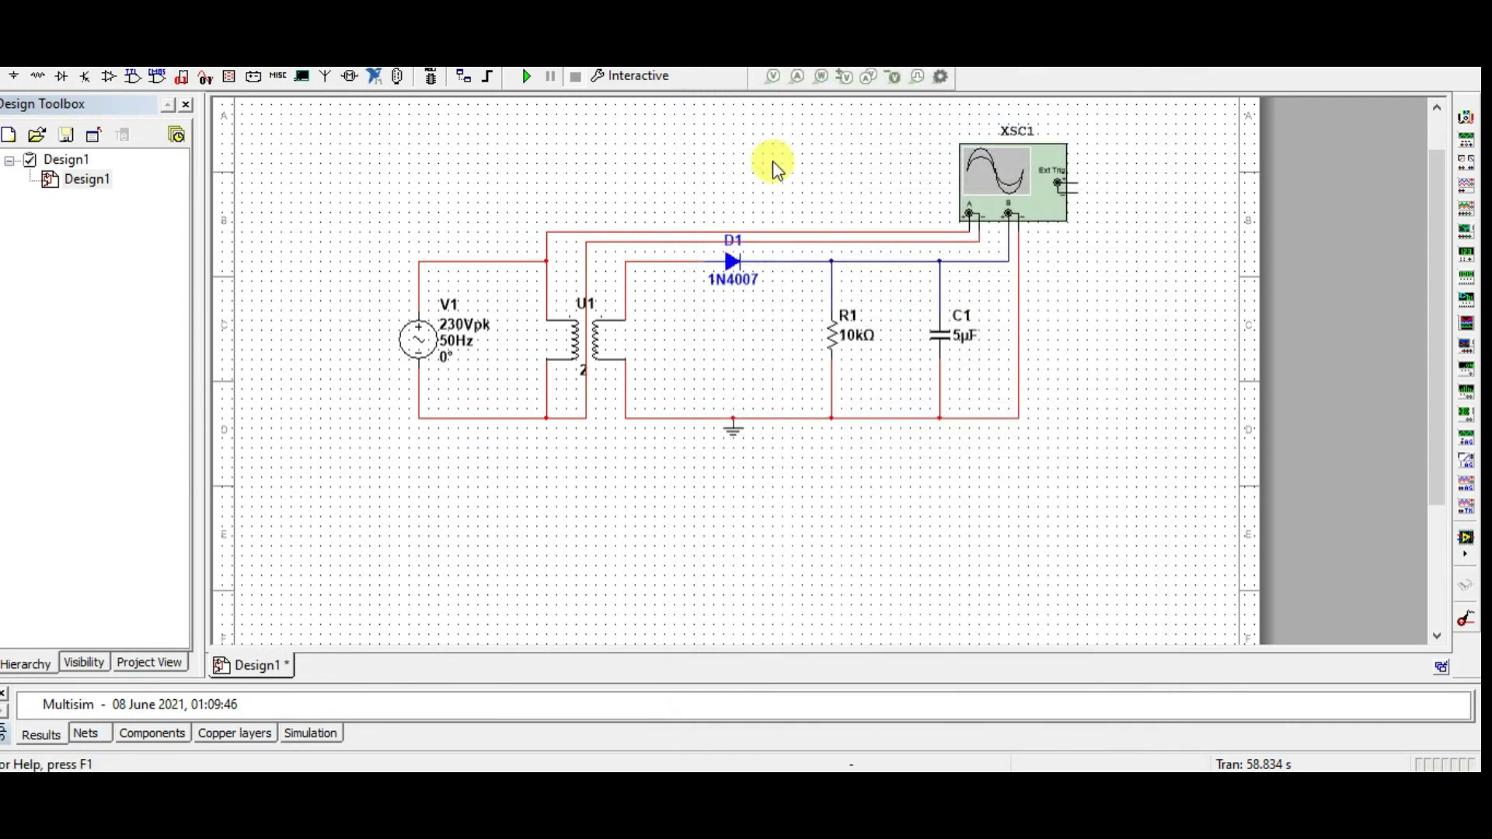
{"action": "left_click", "coordinate": [527, 75]}
{"action": "double_click", "coordinate": [992, 205]}
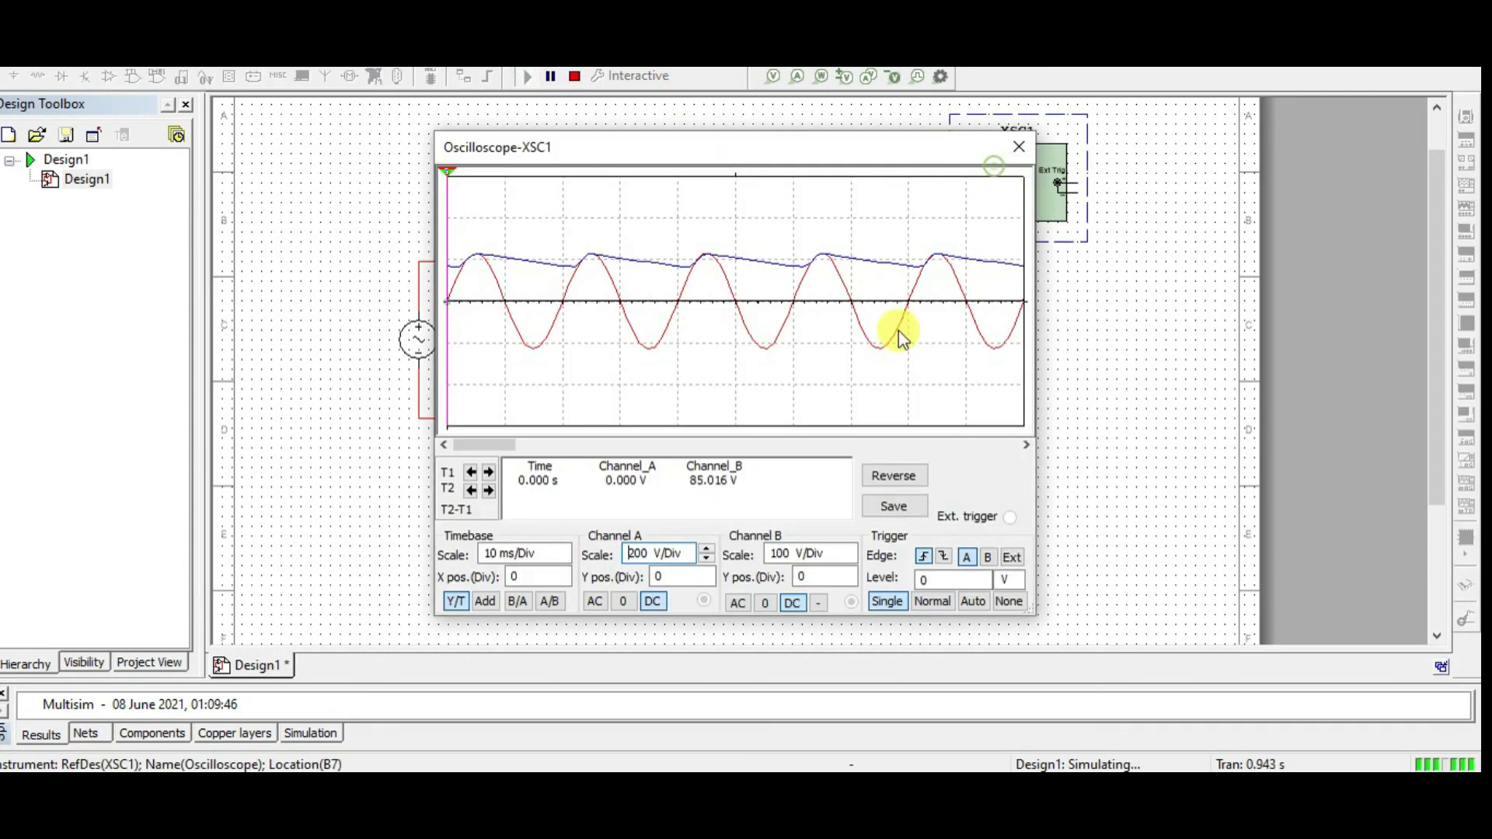